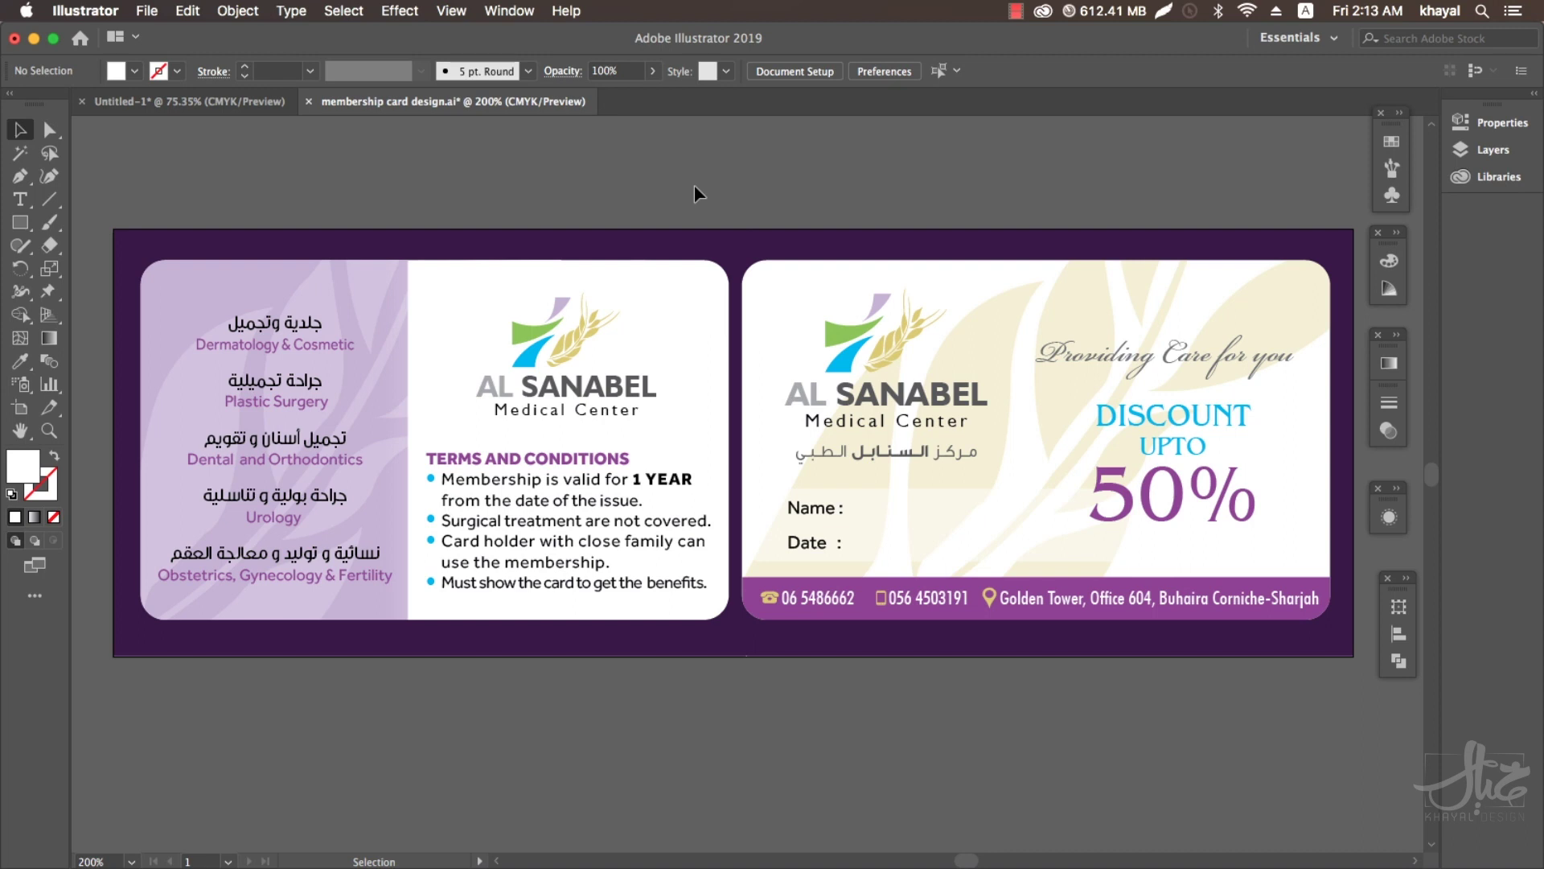
Select just the 'Providing Care for you' tagline on the card.
key(super+a)
click(444, 215)
key(super+a)
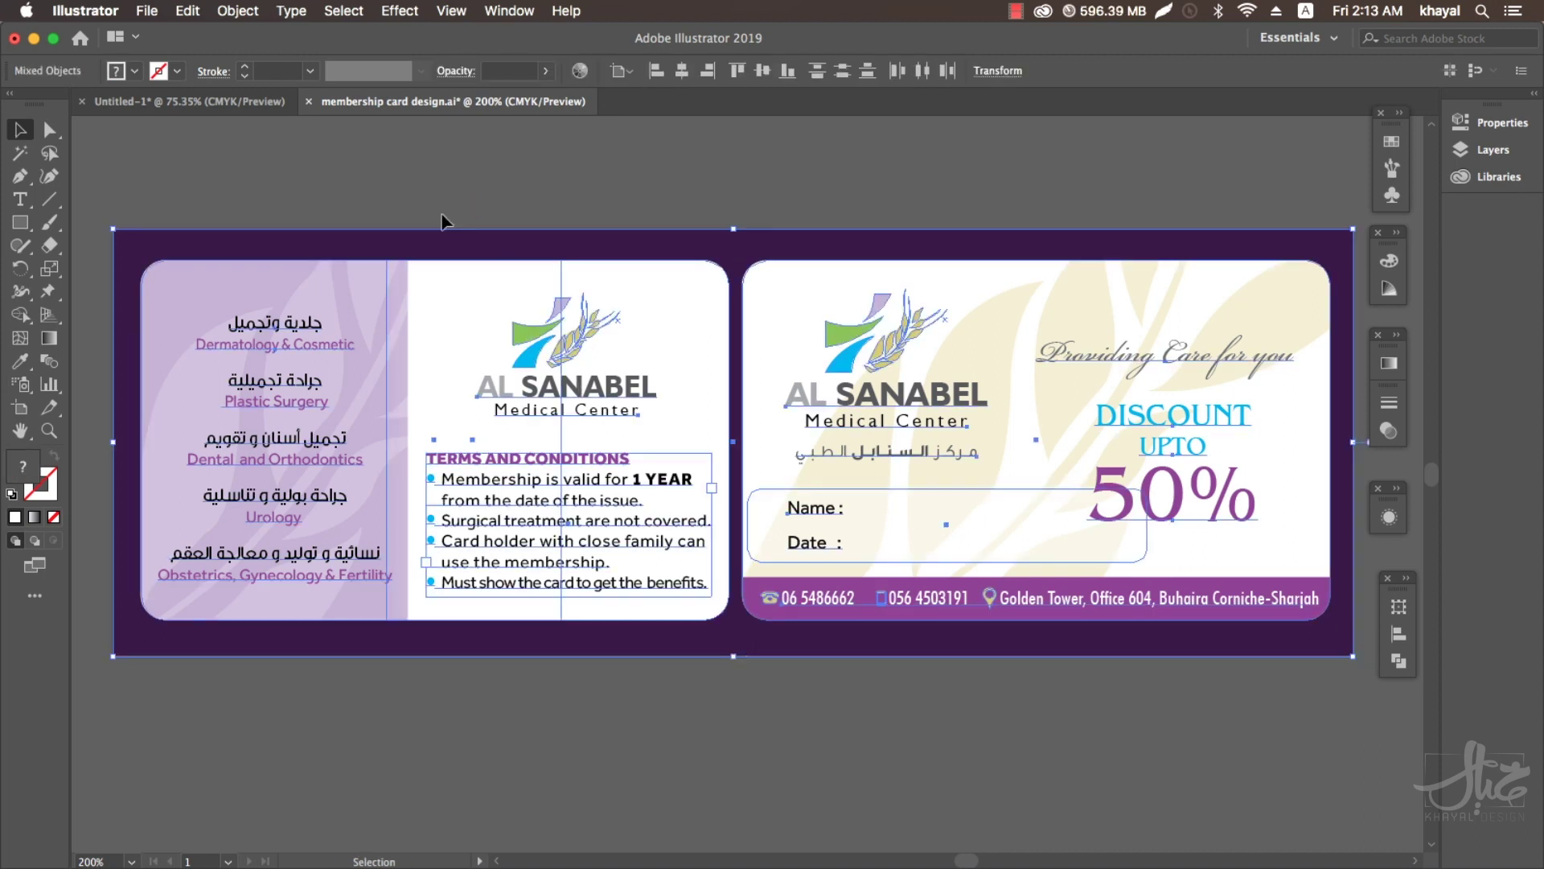
click(292, 11)
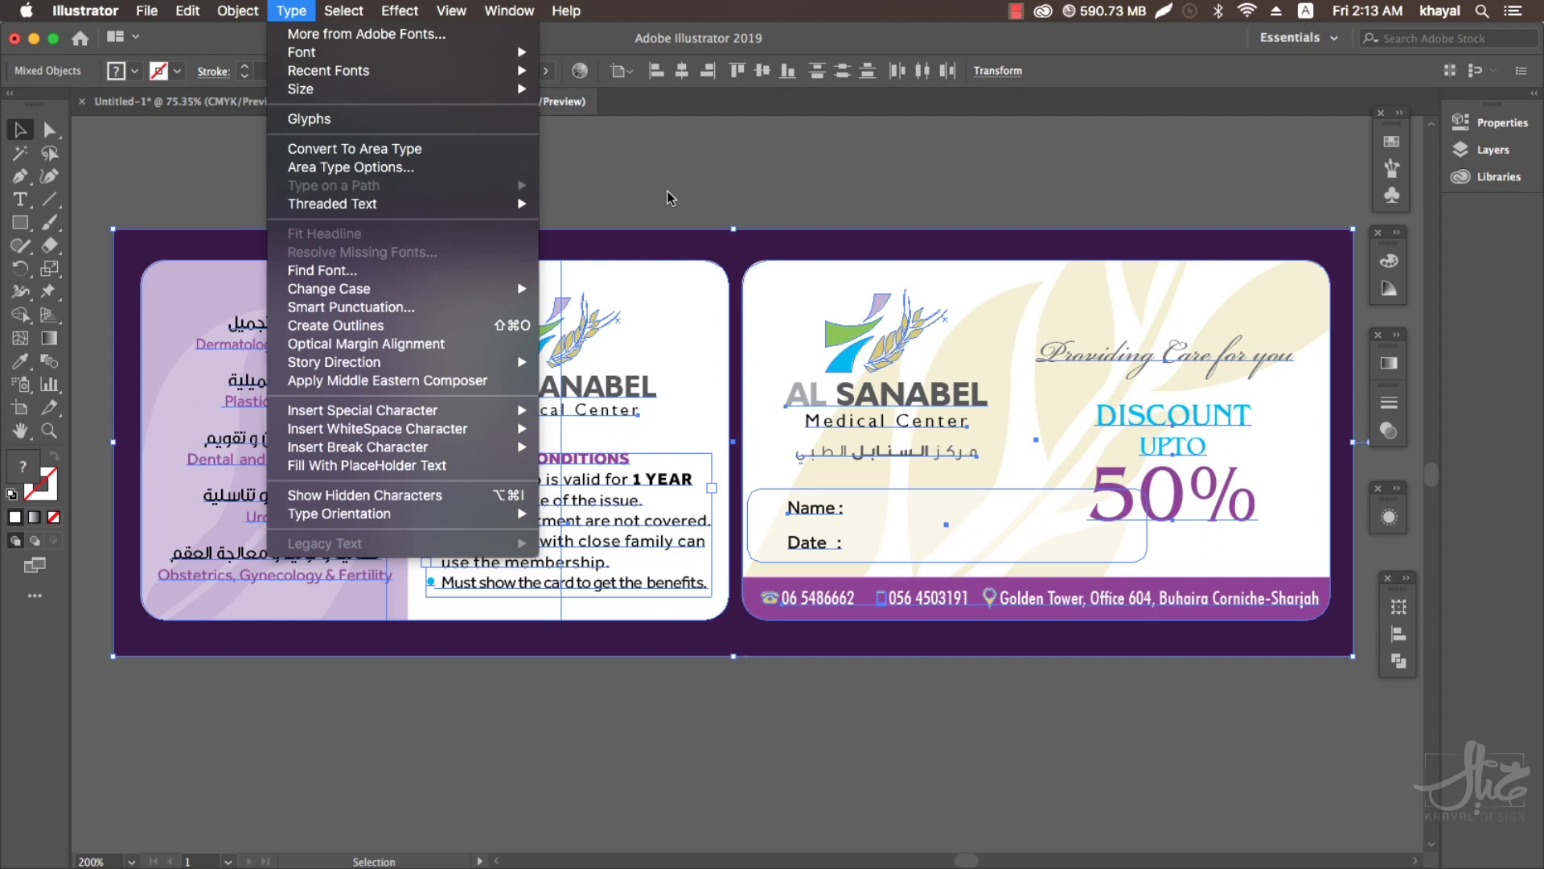
click(668, 197)
click(962, 193)
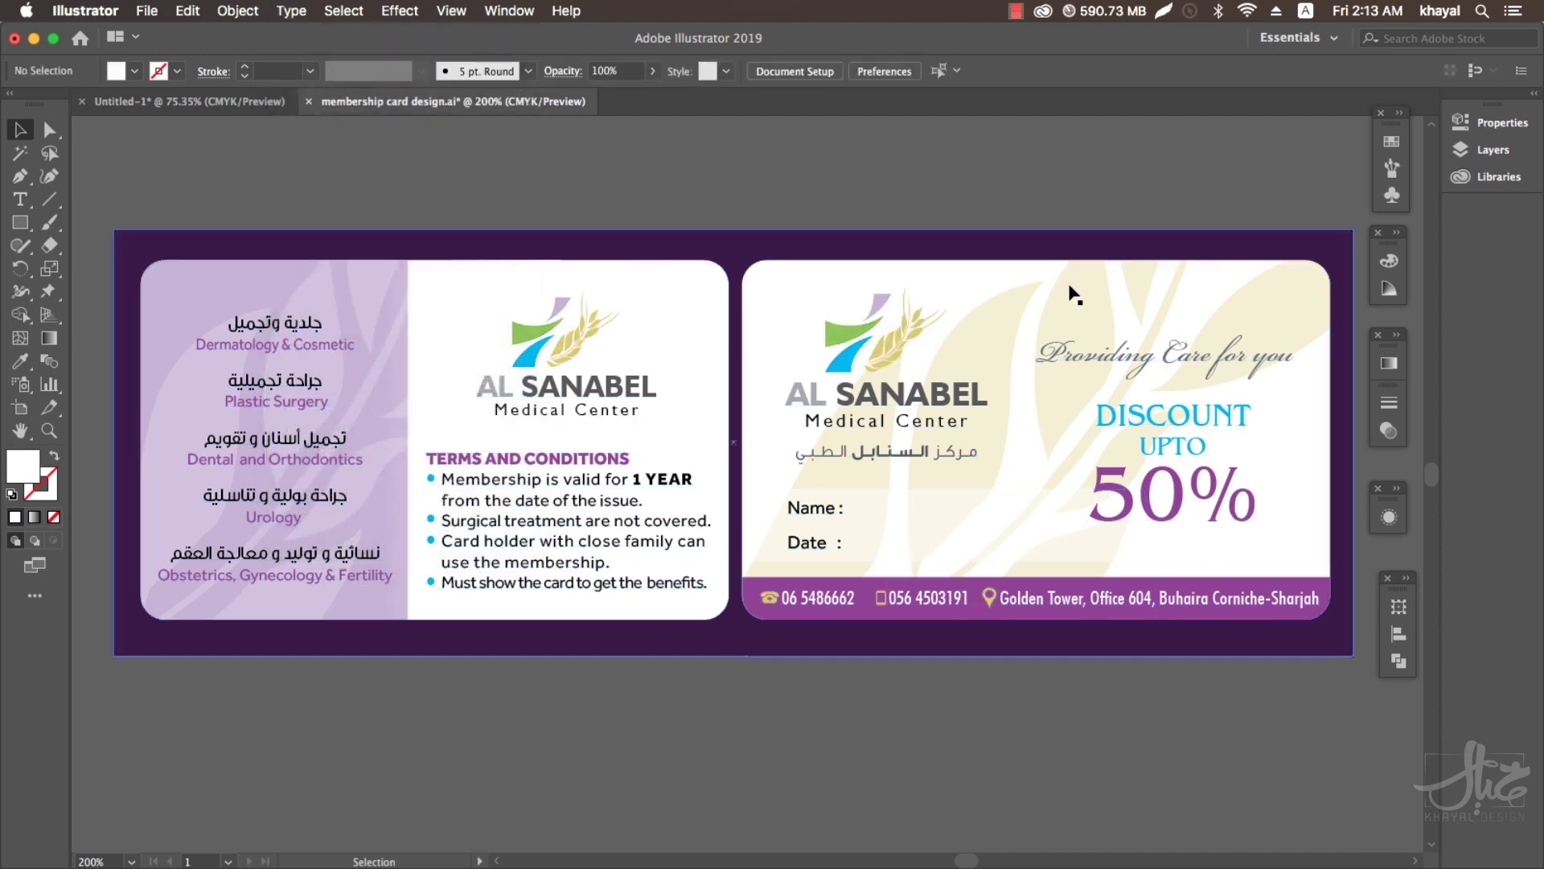
click(1166, 354)
Warp the tagline with a horizontal Flag envelope at 50% bend, viewing it zoomed in.
key(z)
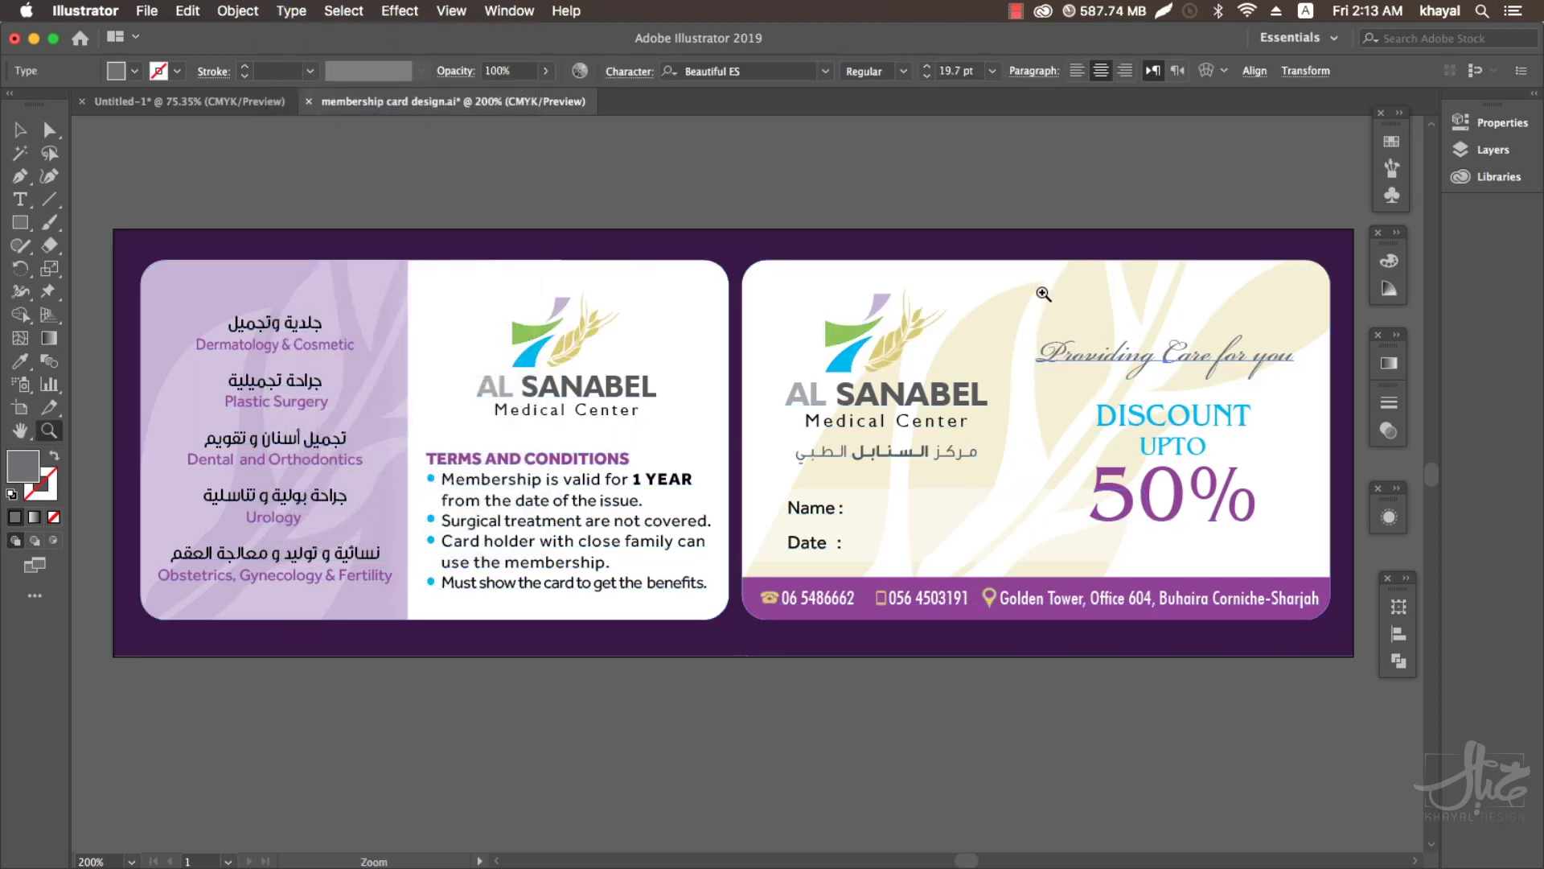
click(1153, 472)
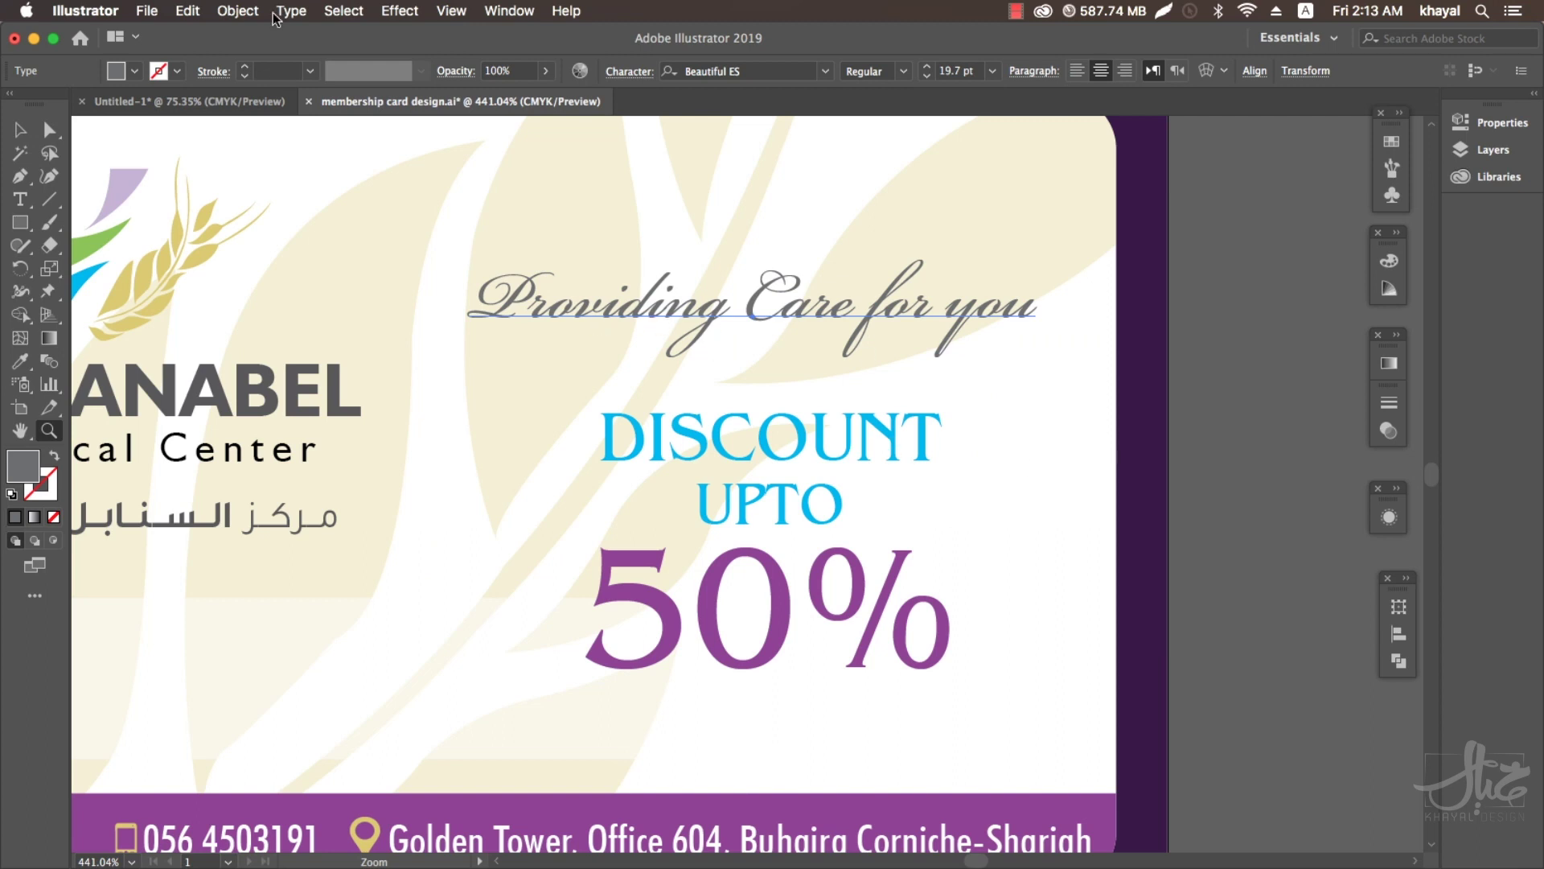
click(237, 10)
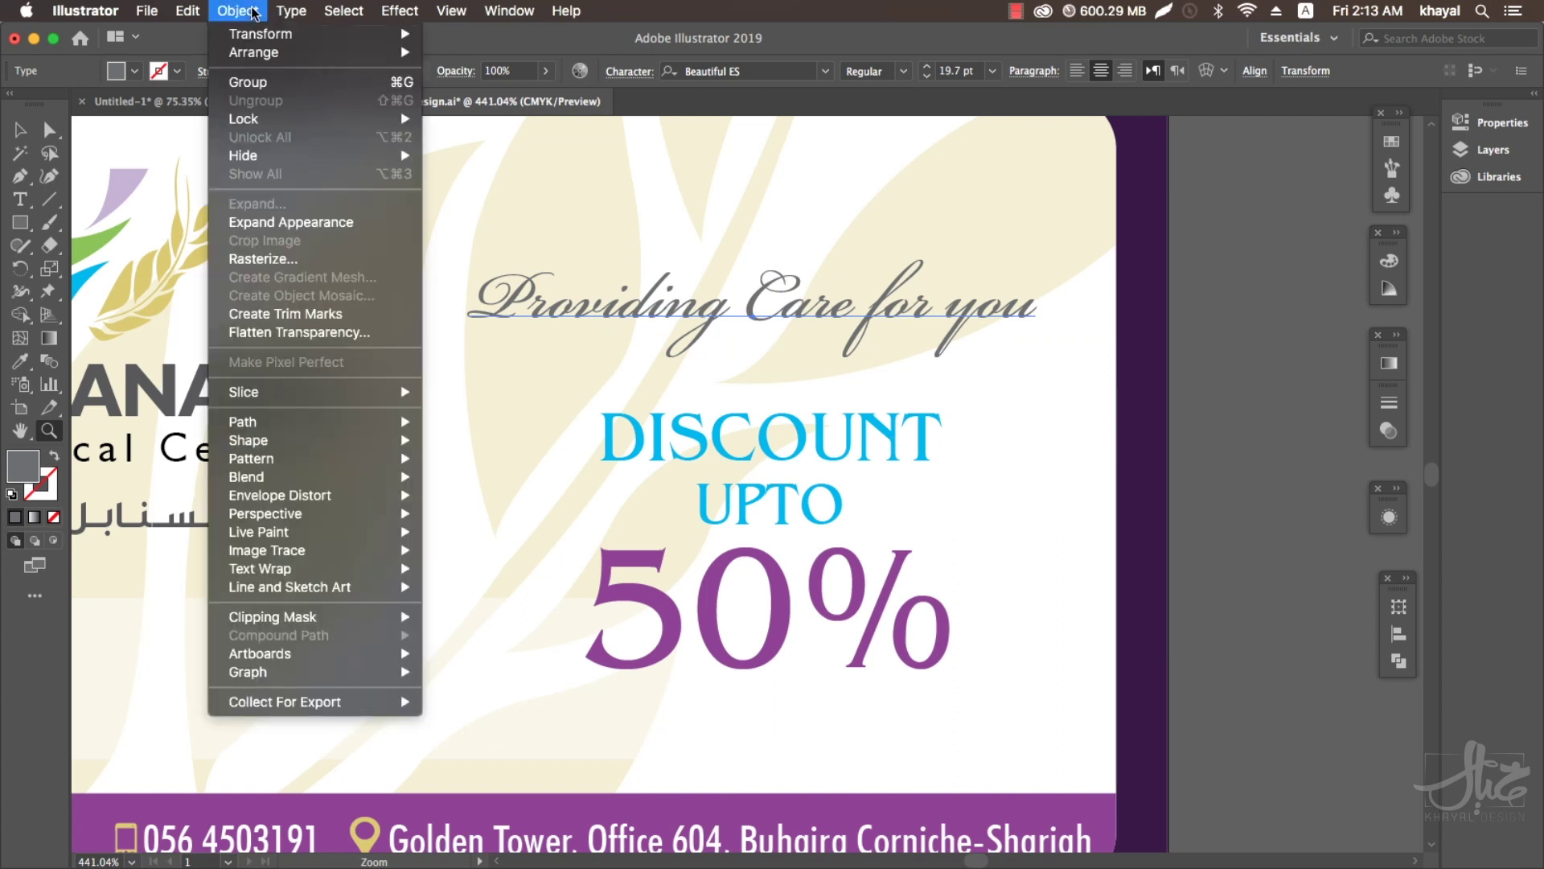
mouse_move(279, 494)
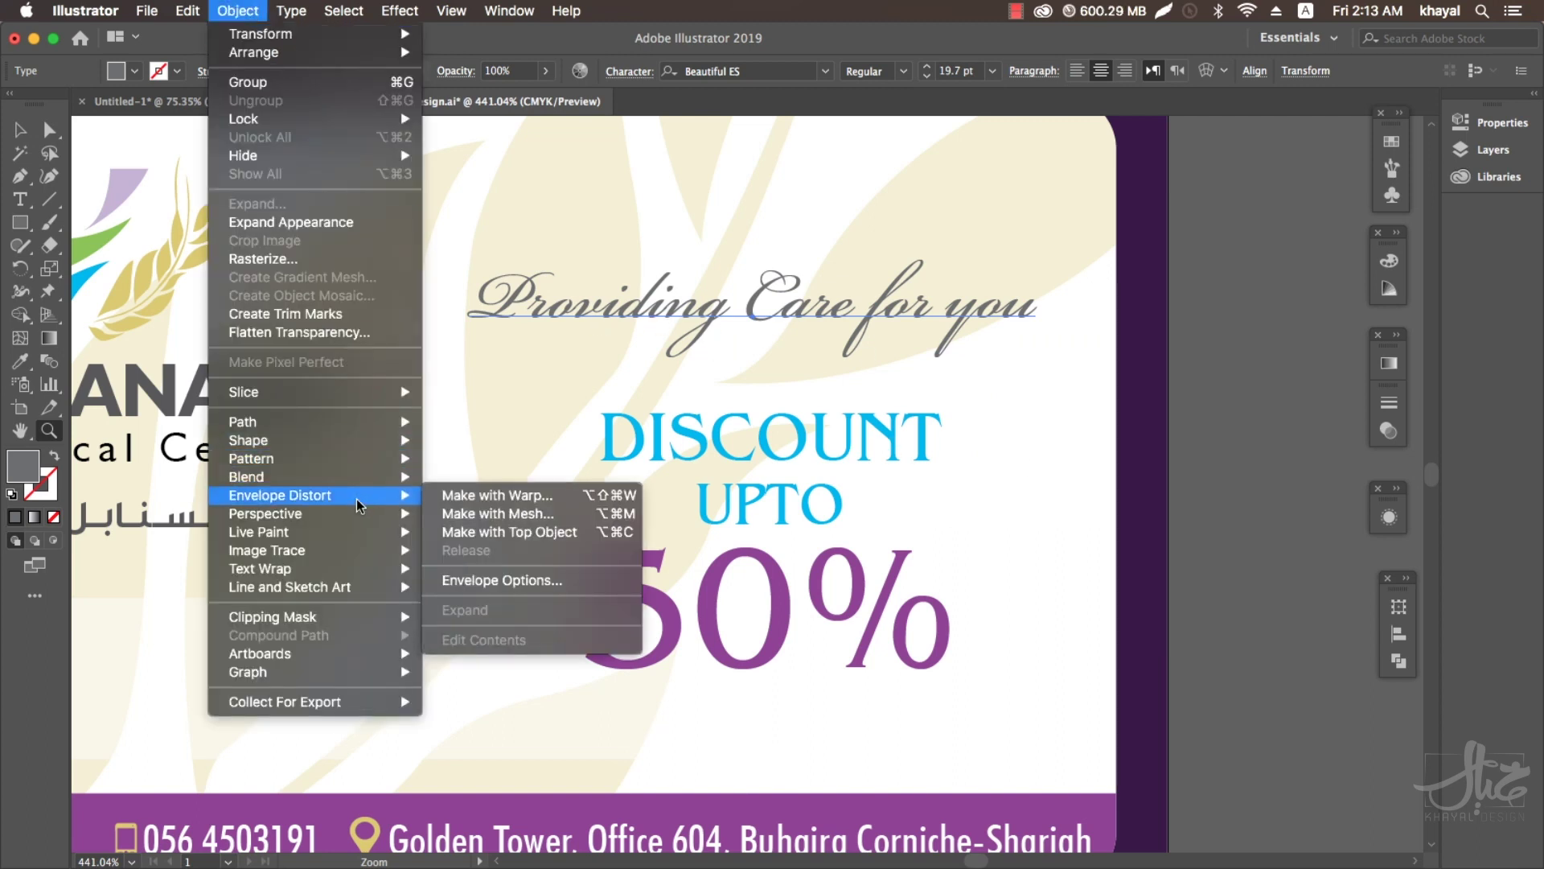
click(480, 494)
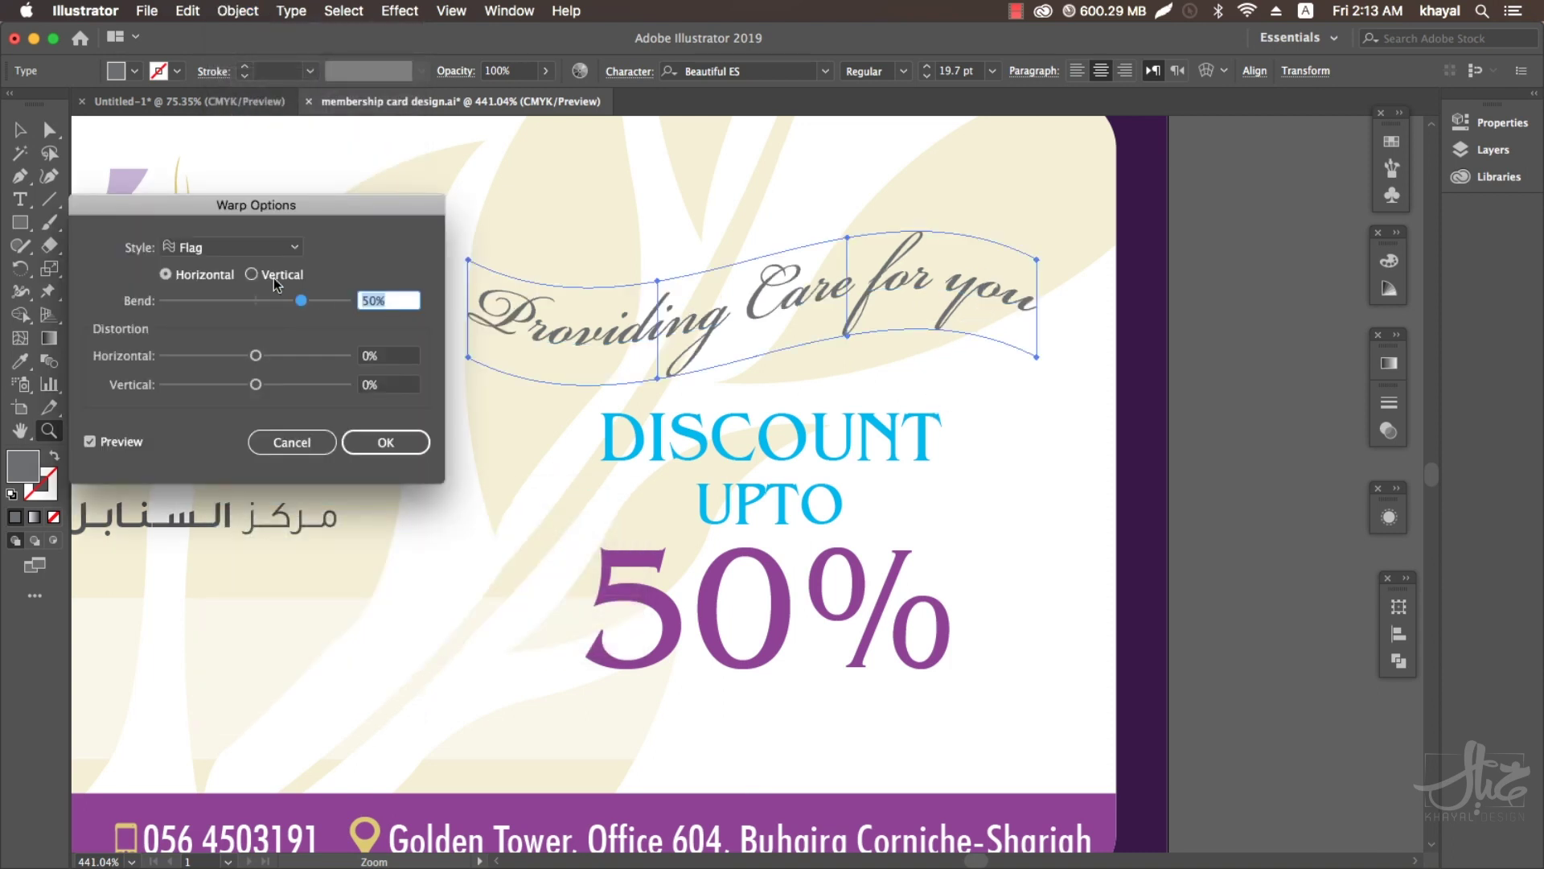
click(235, 251)
click(287, 213)
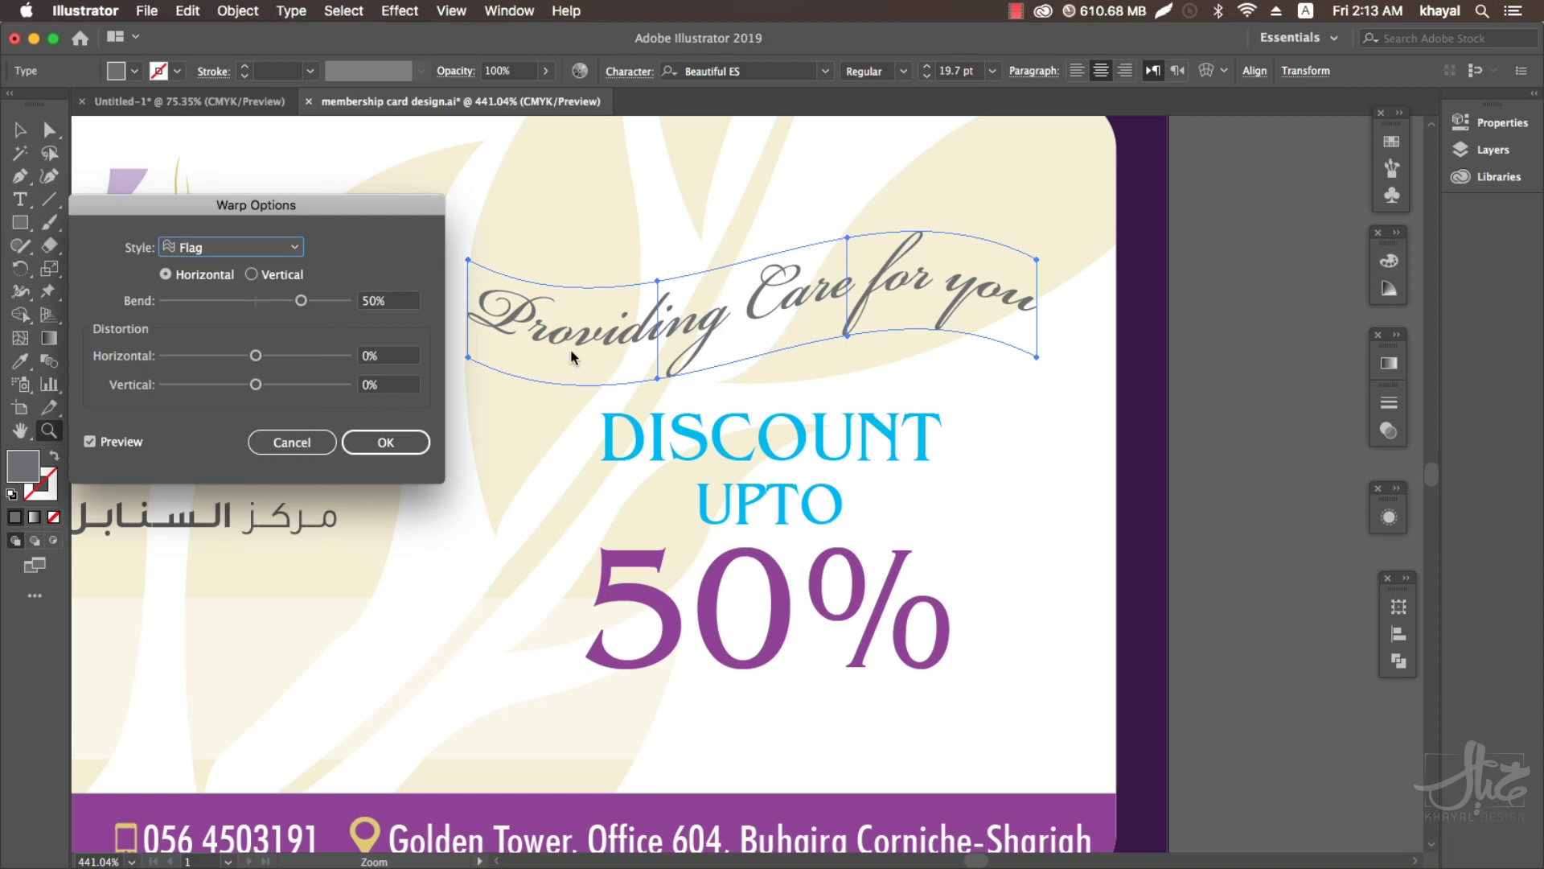
click(393, 452)
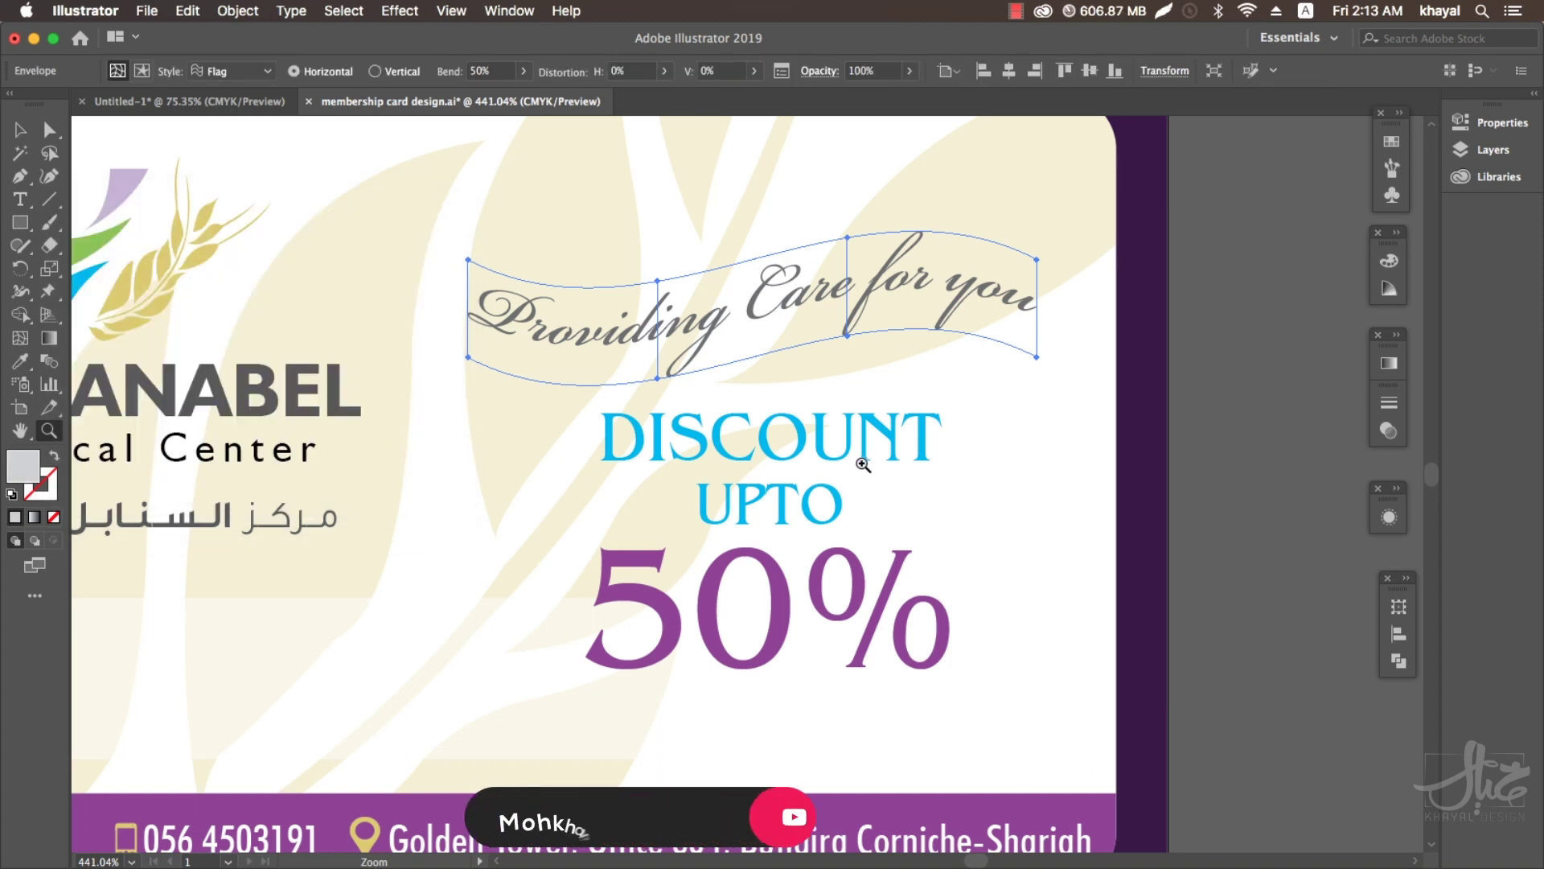
key(ctrl+minus)
scroll(863, 465, left, 10)
scroll(863, 465, down, 3)
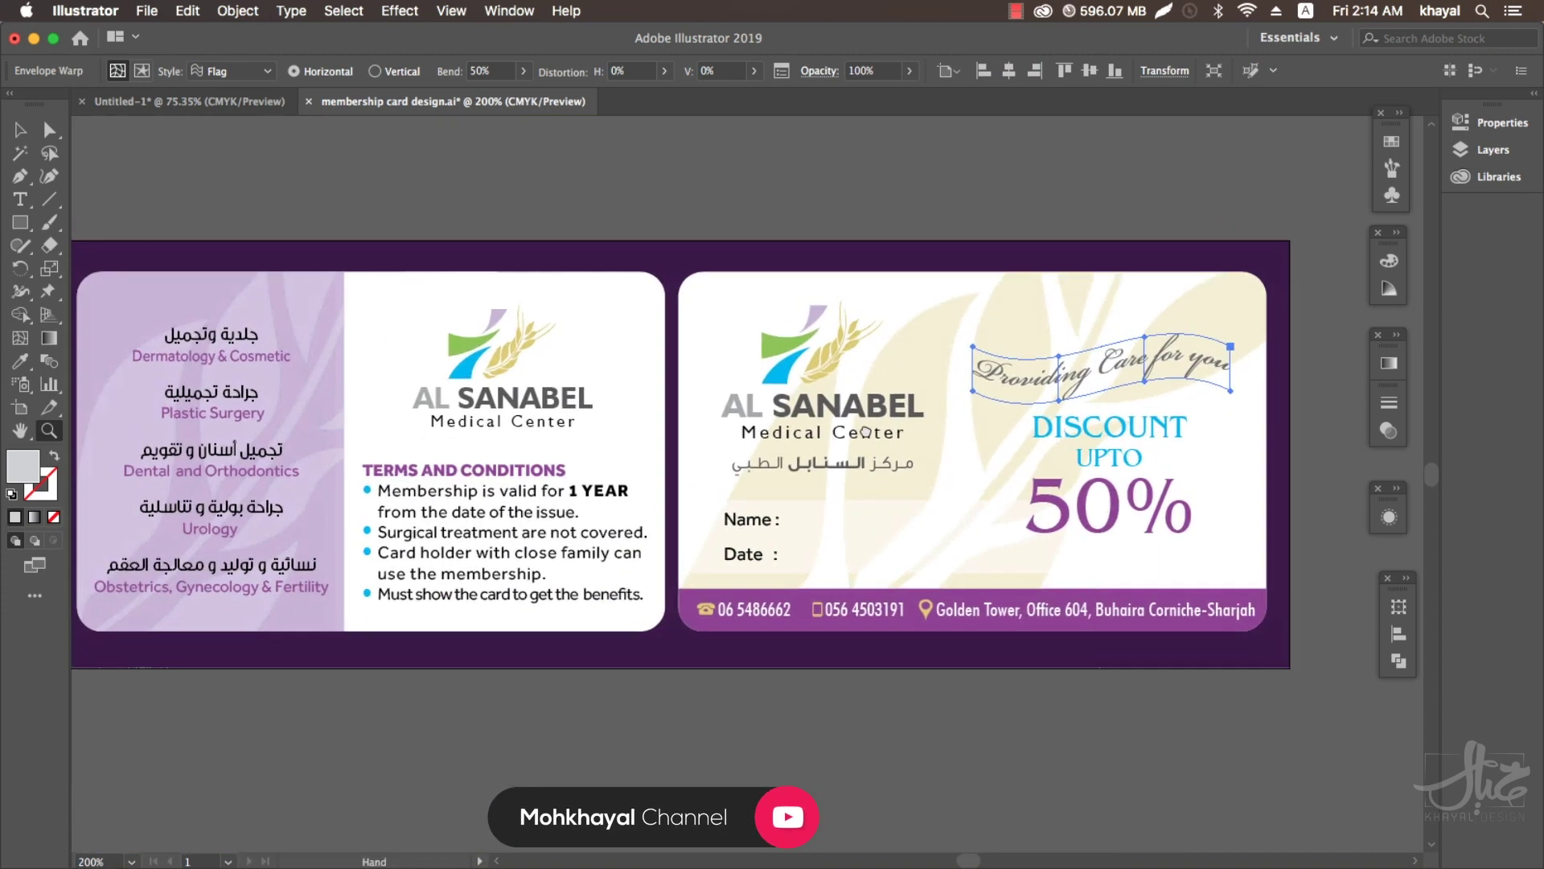
click(20, 129)
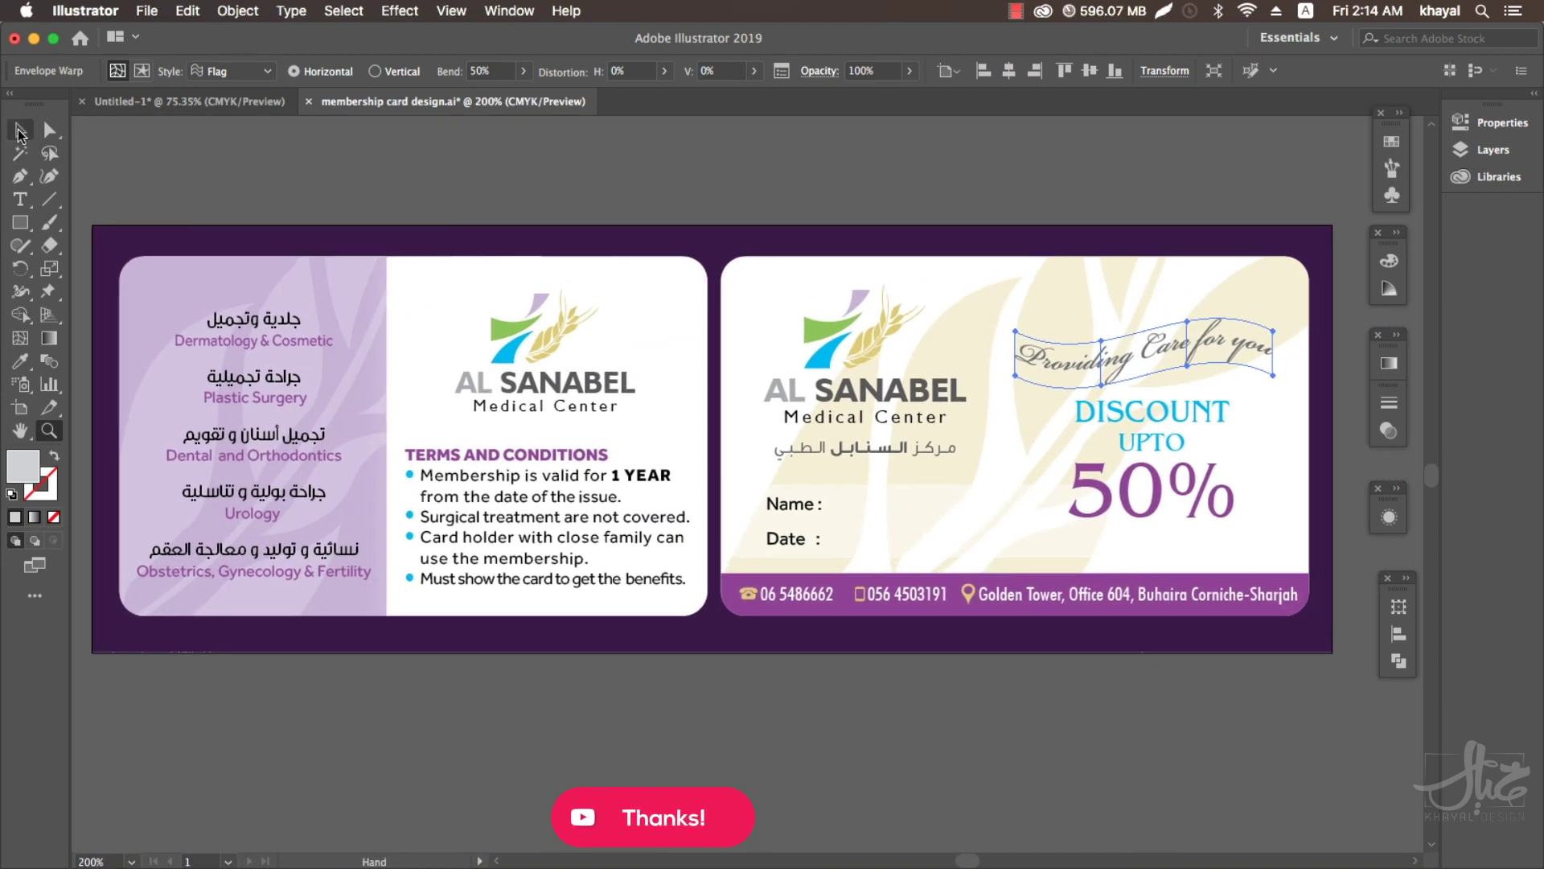
click(734, 193)
click(1125, 365)
click(1129, 408)
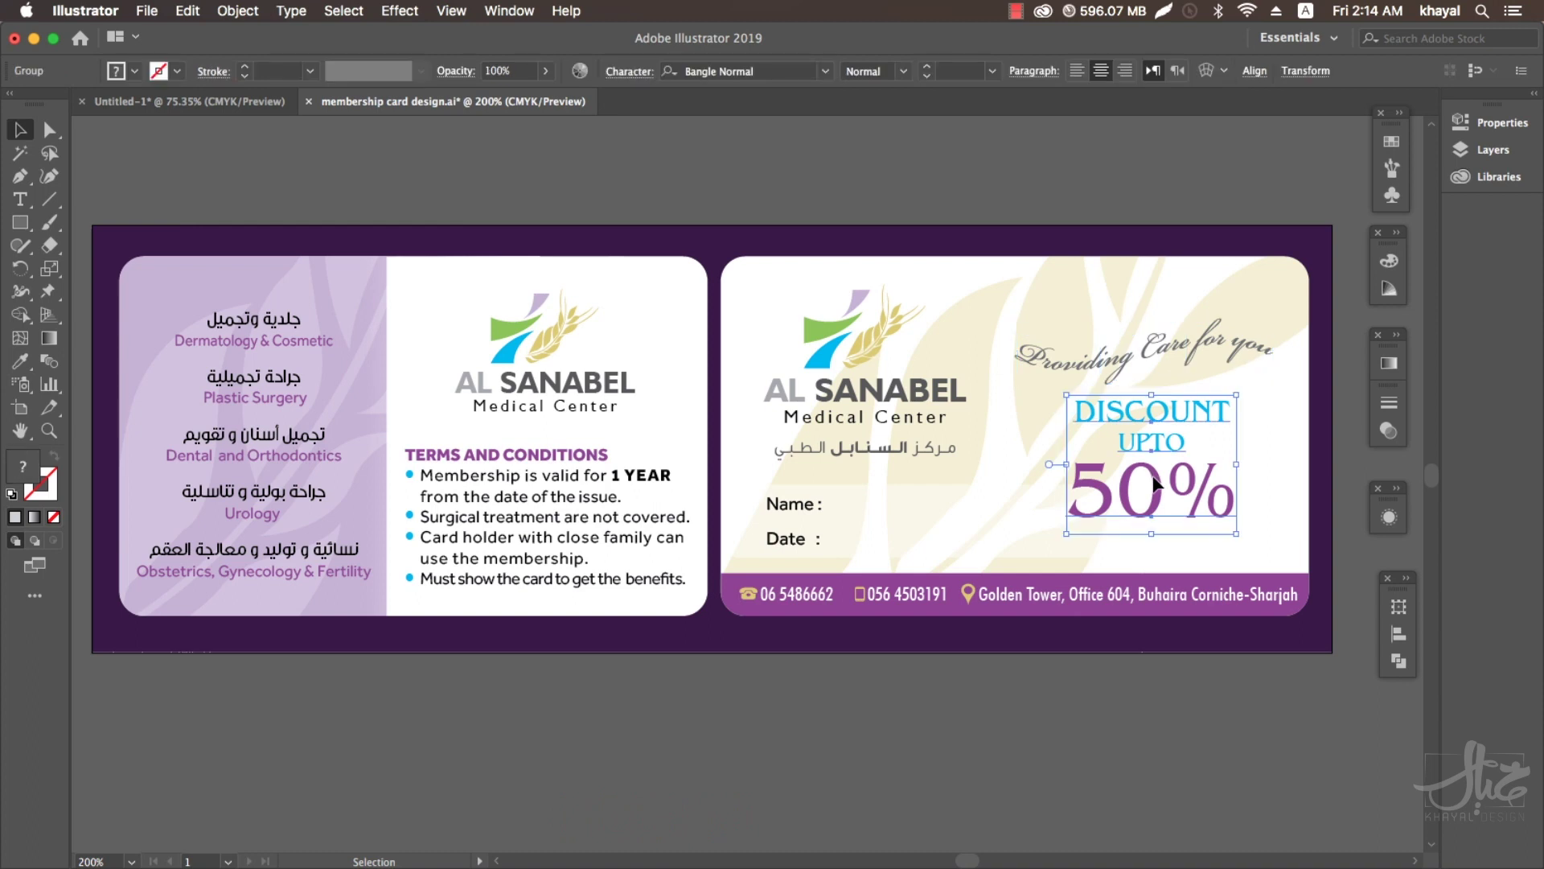
click(885, 196)
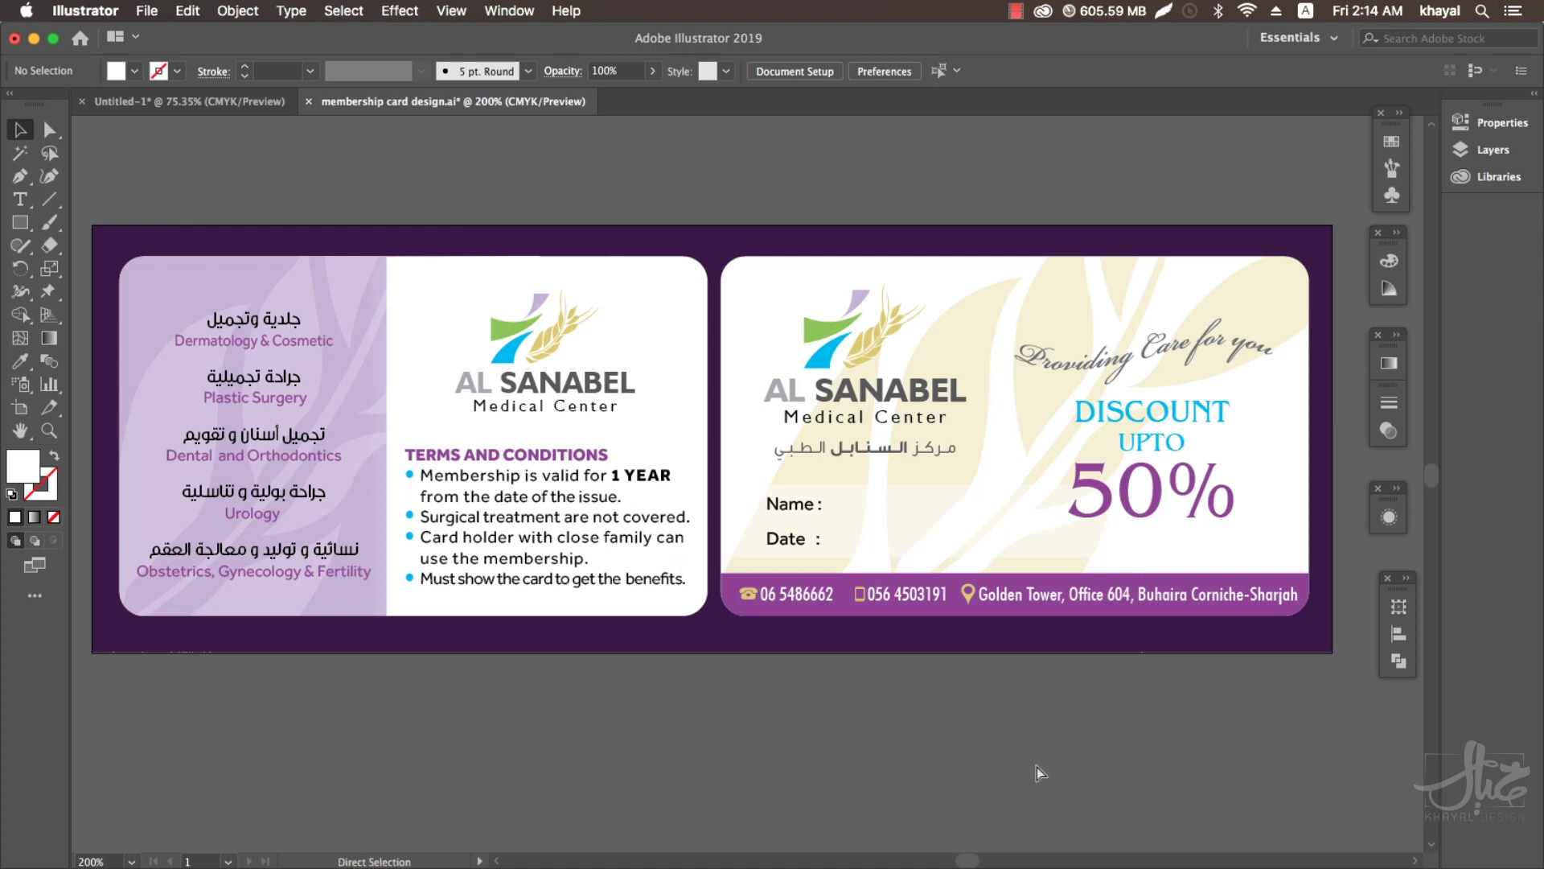
Select all the card artwork and convert its text to outlines with Create Outlines.
key(ctrl+a)
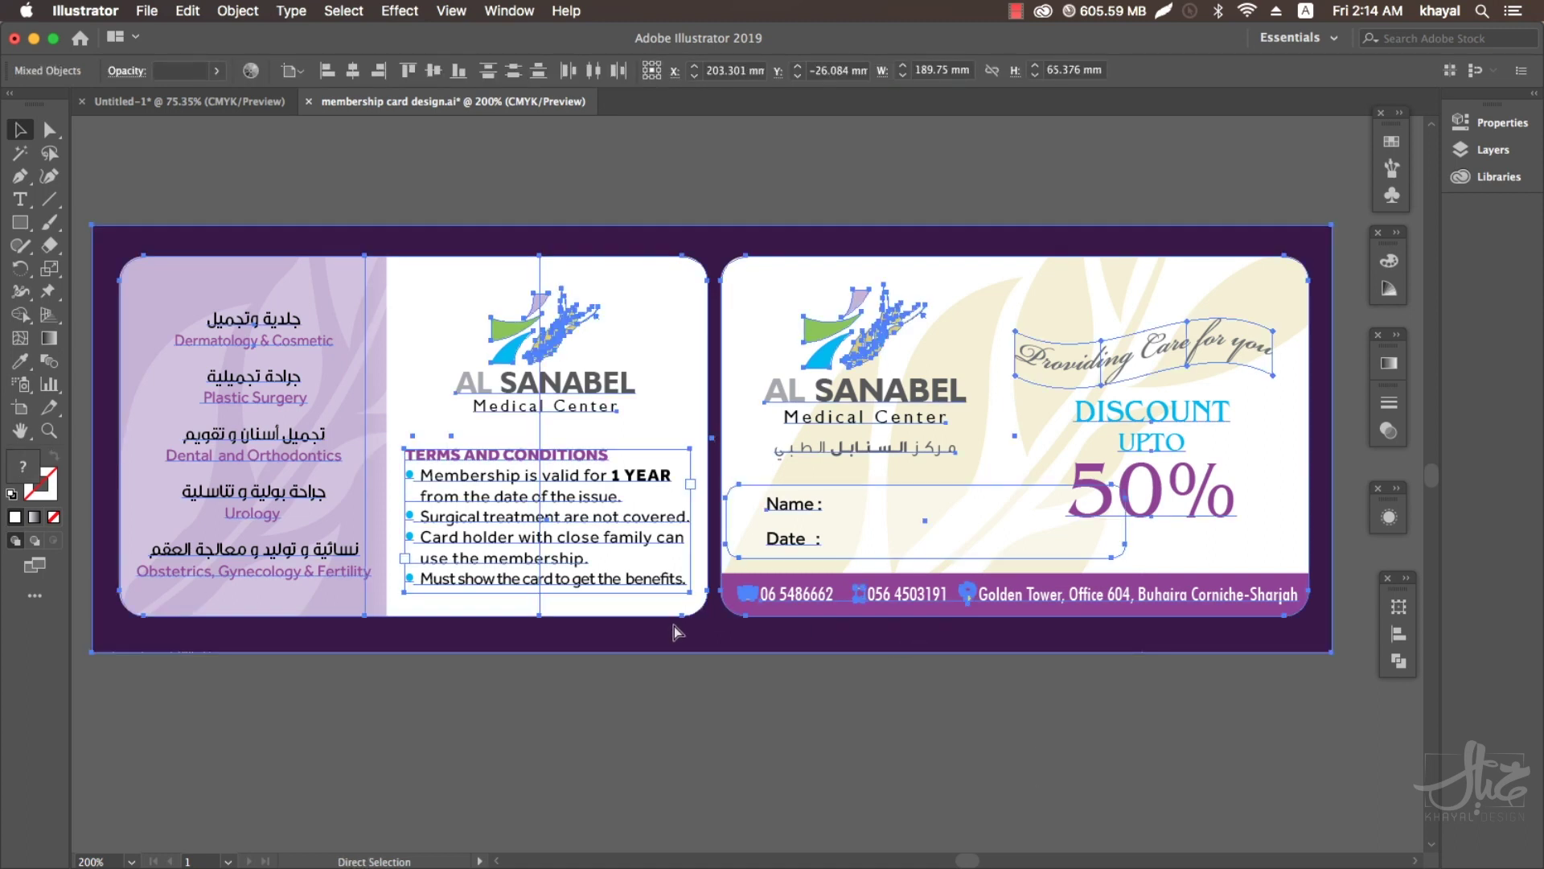
click(291, 12)
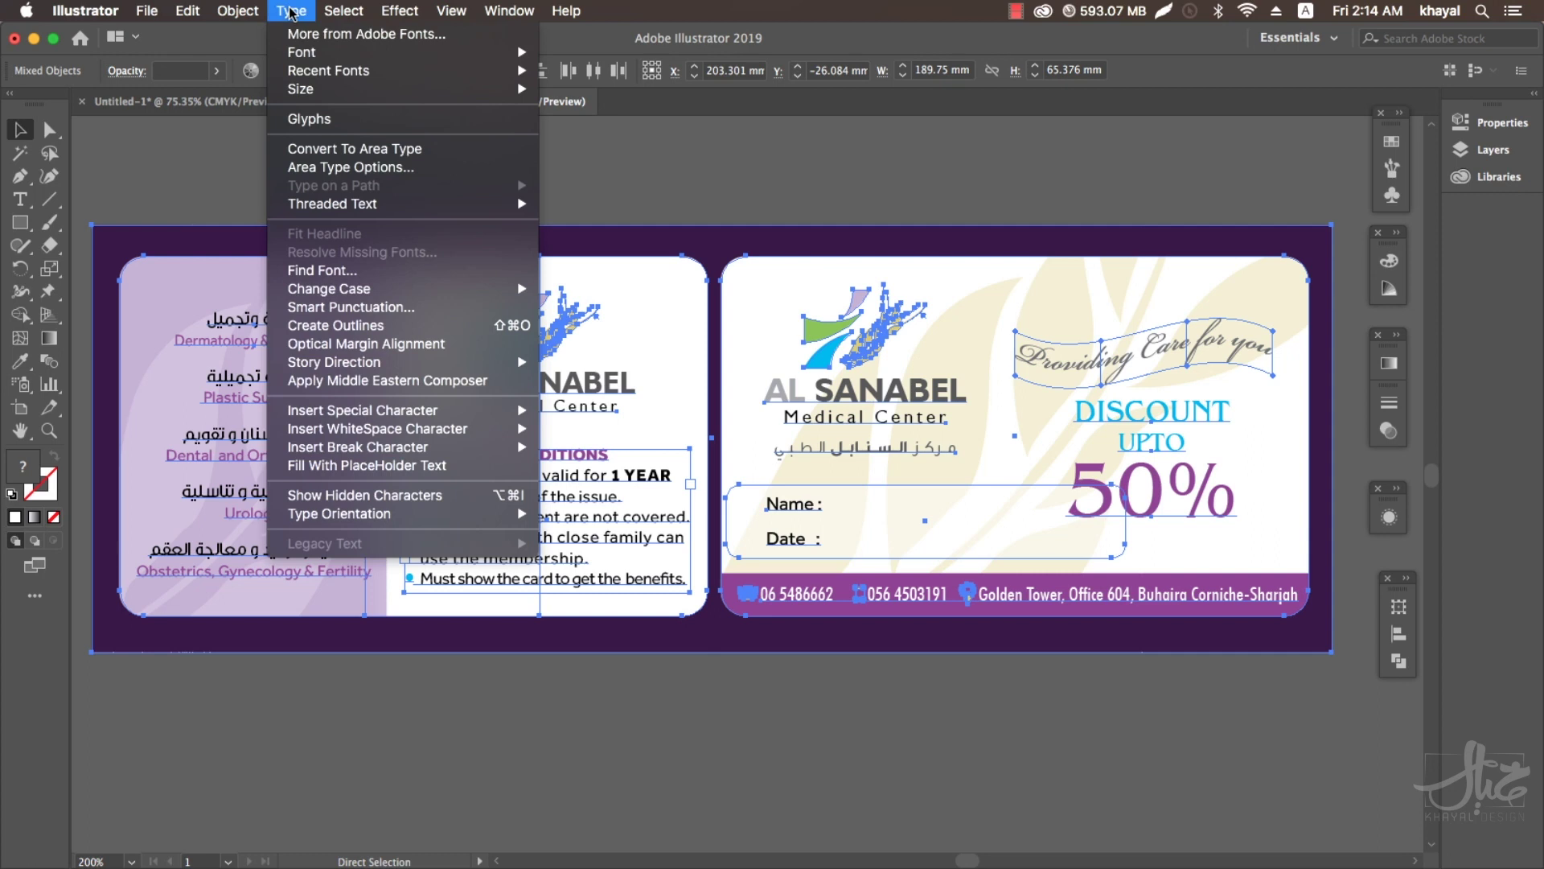
click(368, 329)
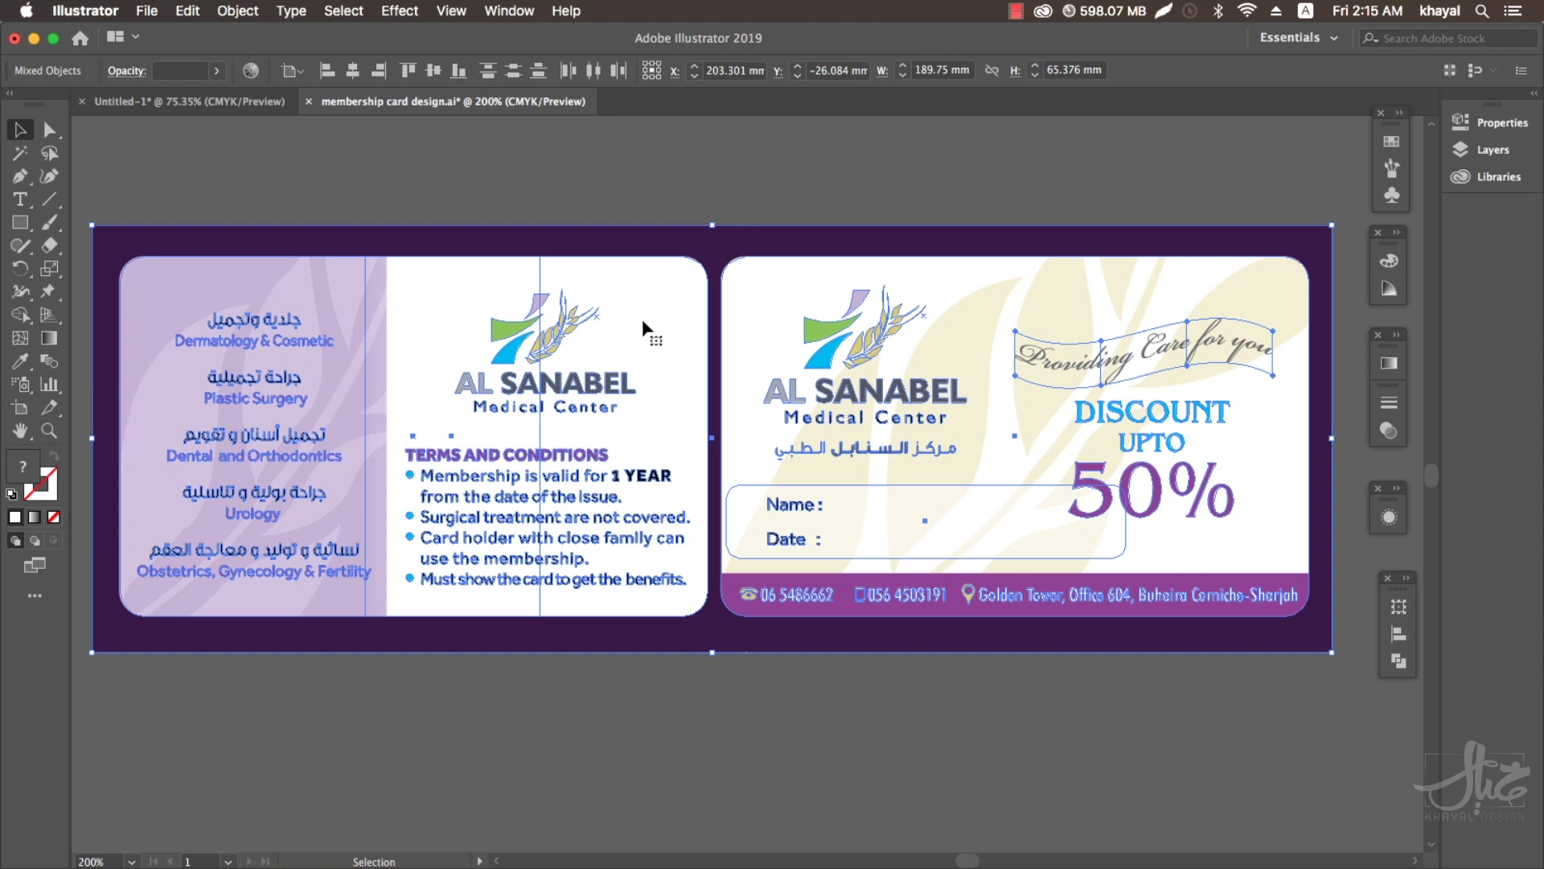
click(303, 13)
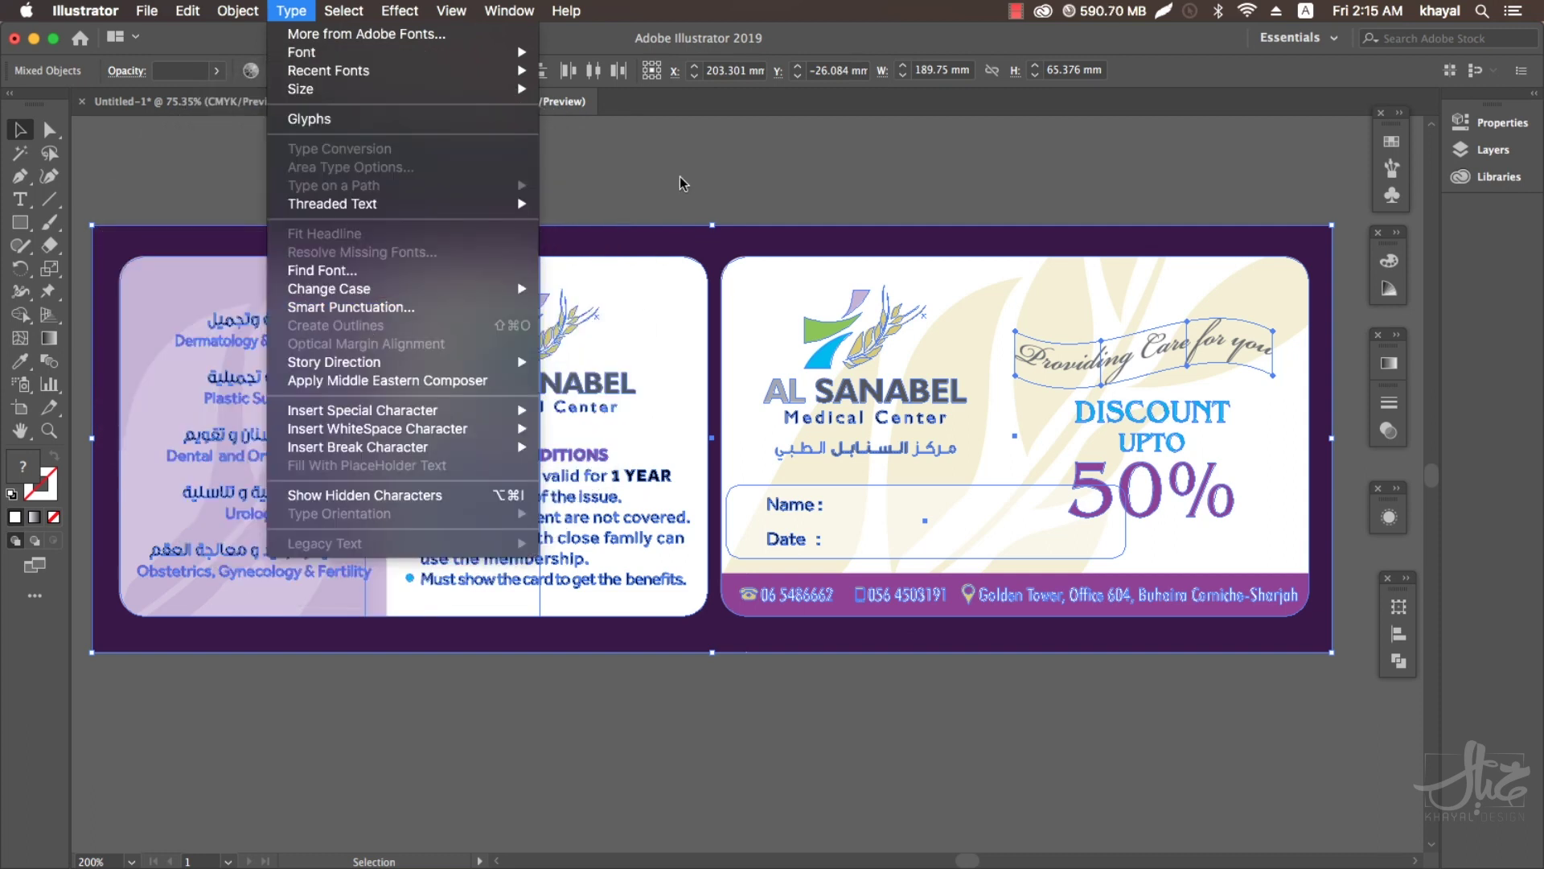
click(740, 42)
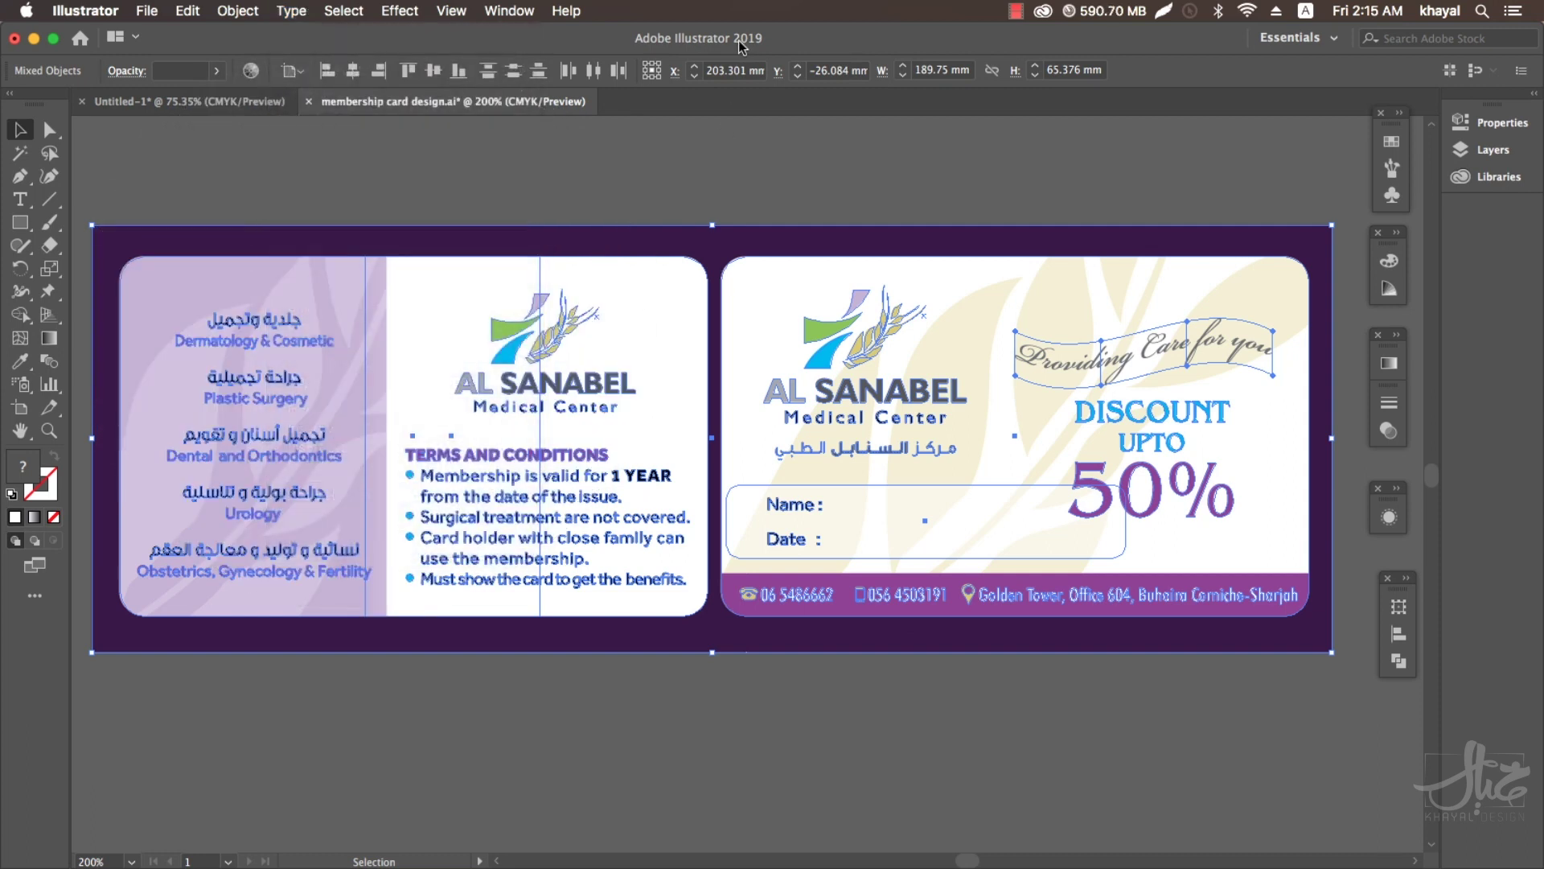
click(1106, 362)
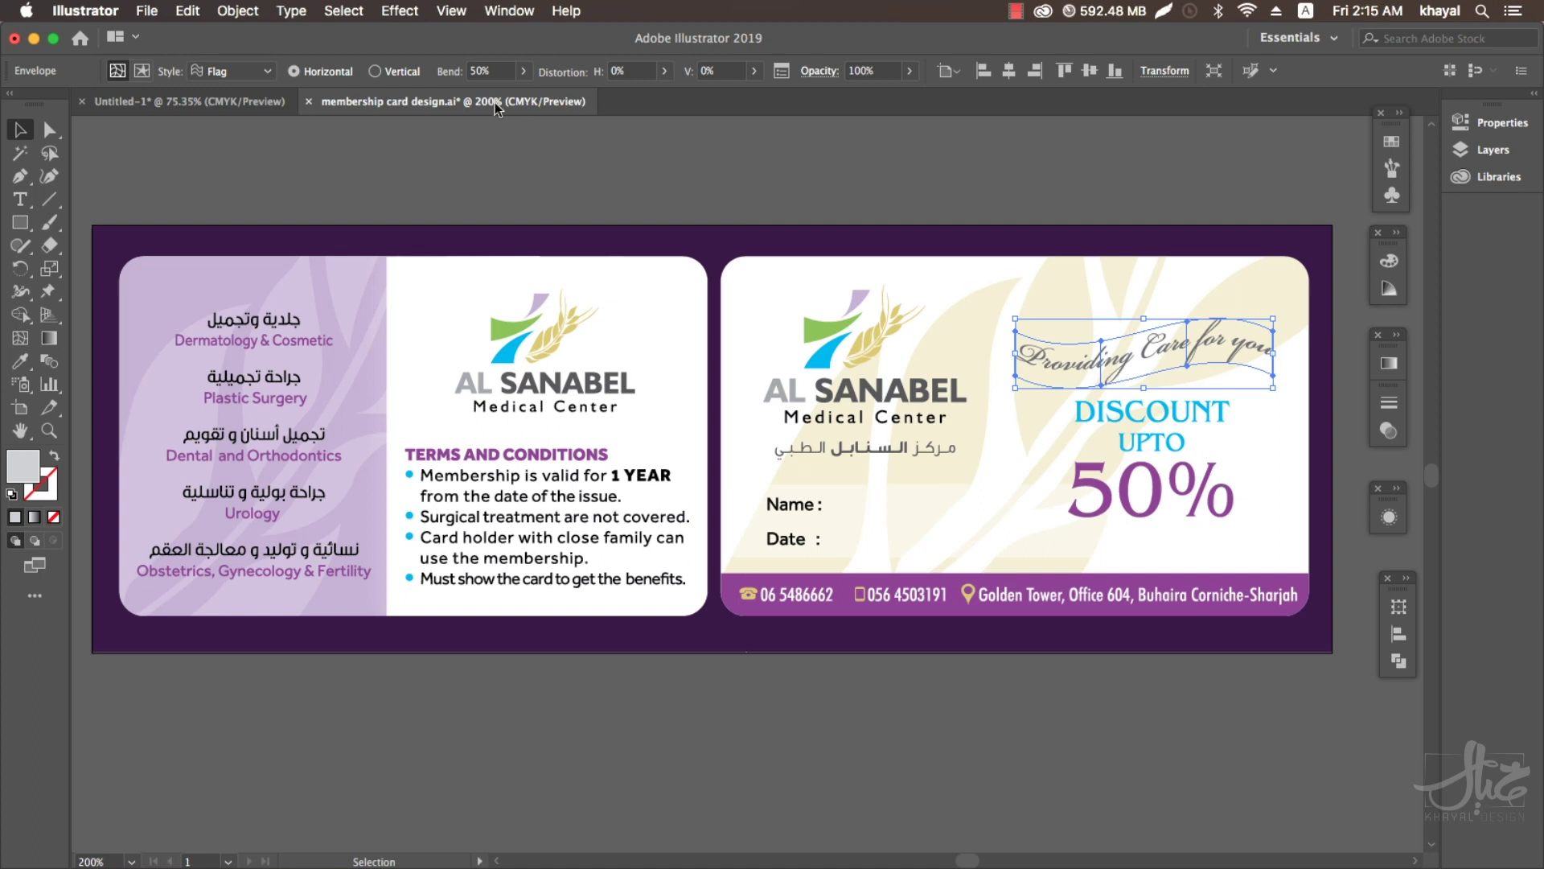
click(241, 11)
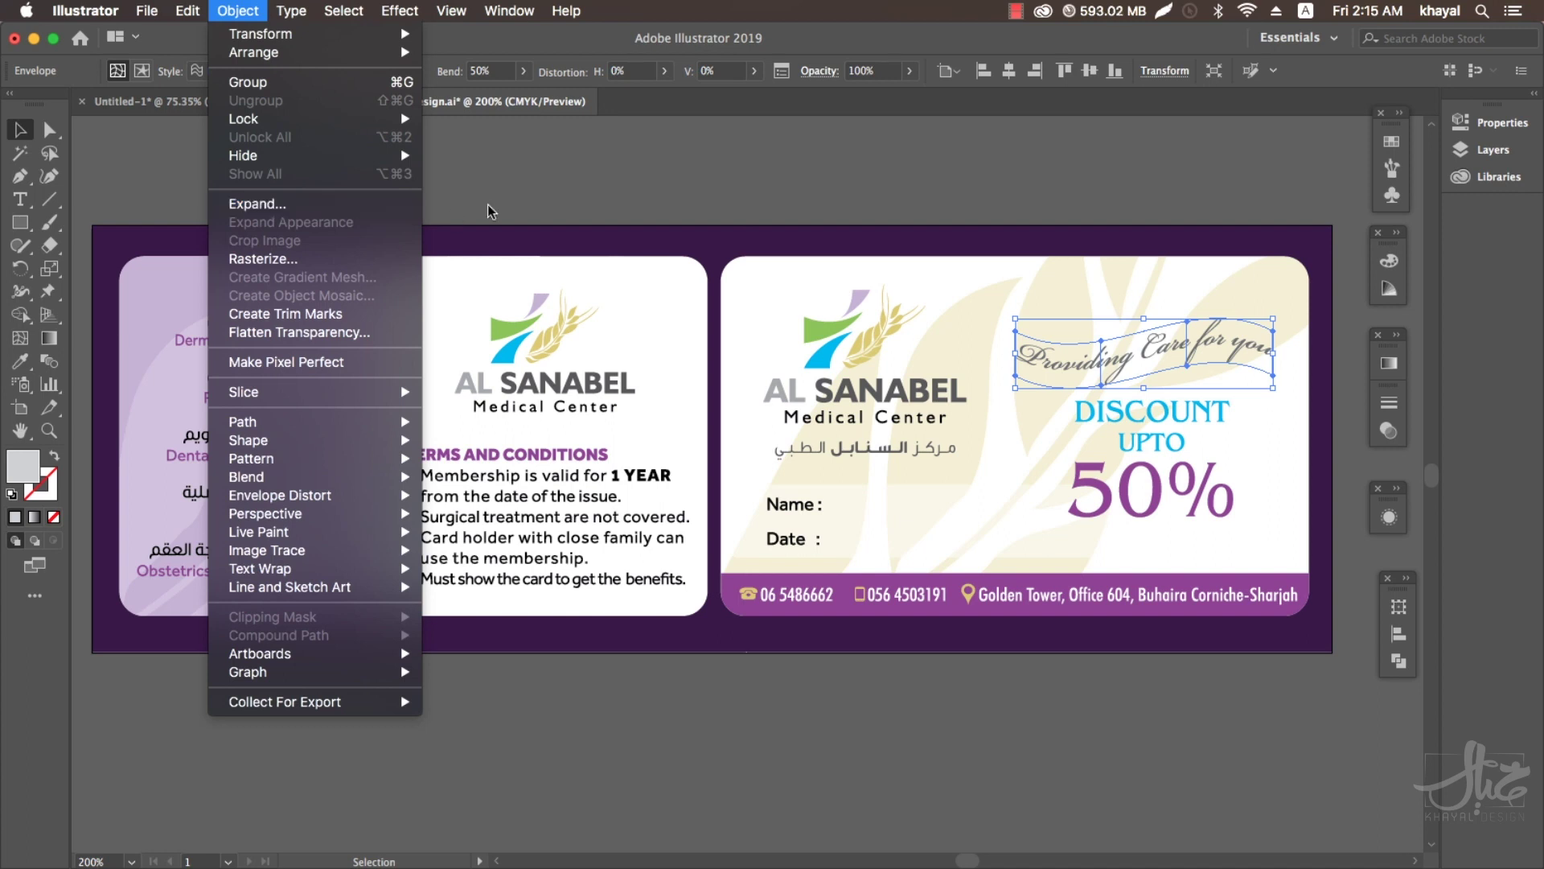
click(895, 327)
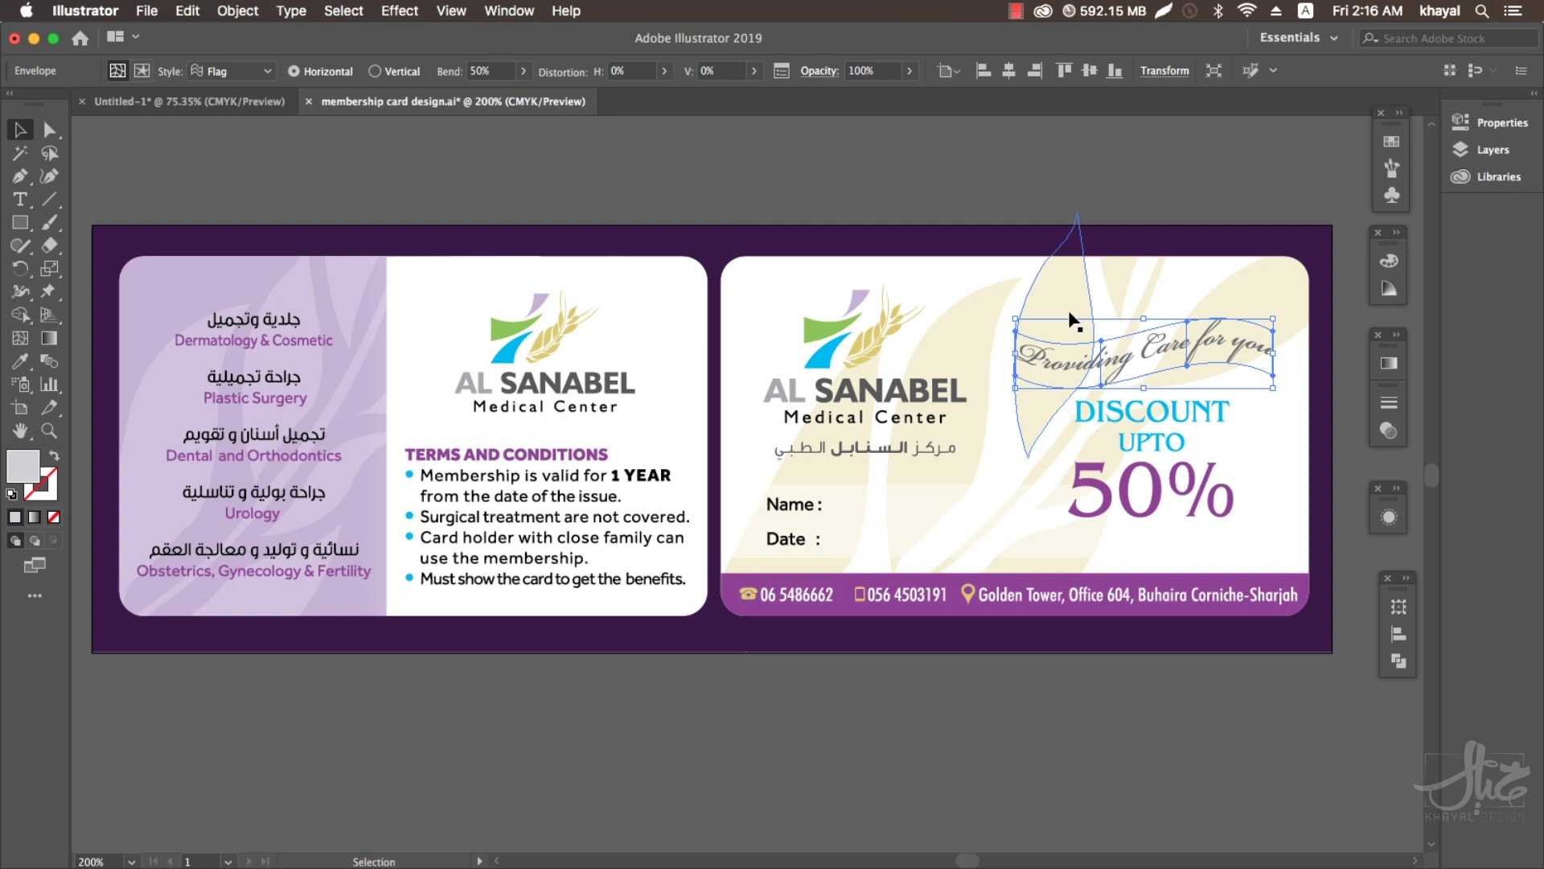
double_click(1078, 359)
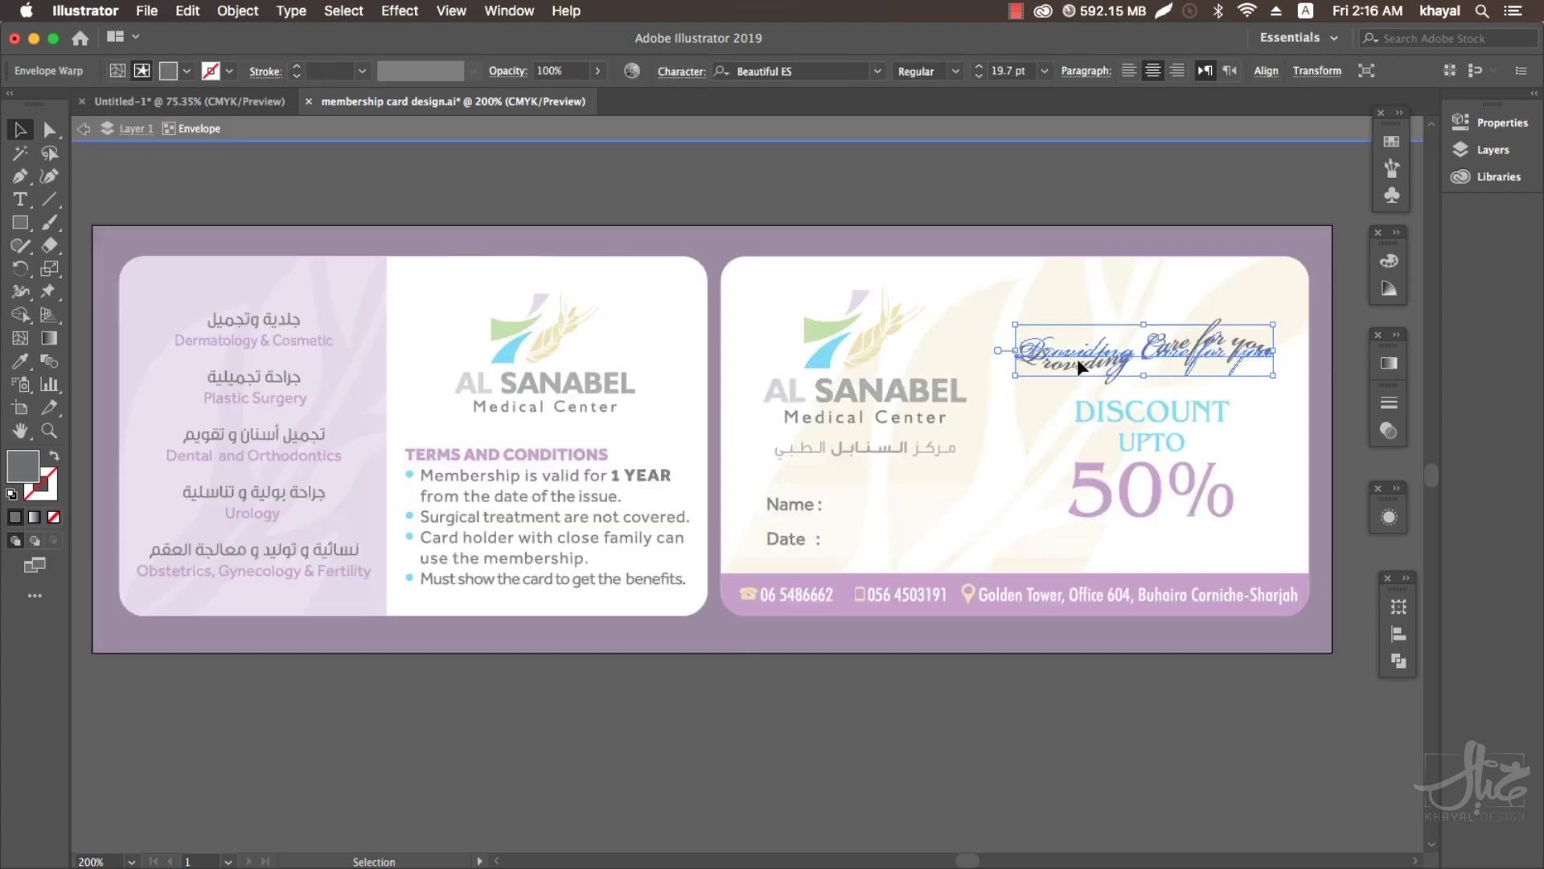
double_click(1078, 358)
key(ctrl+a)
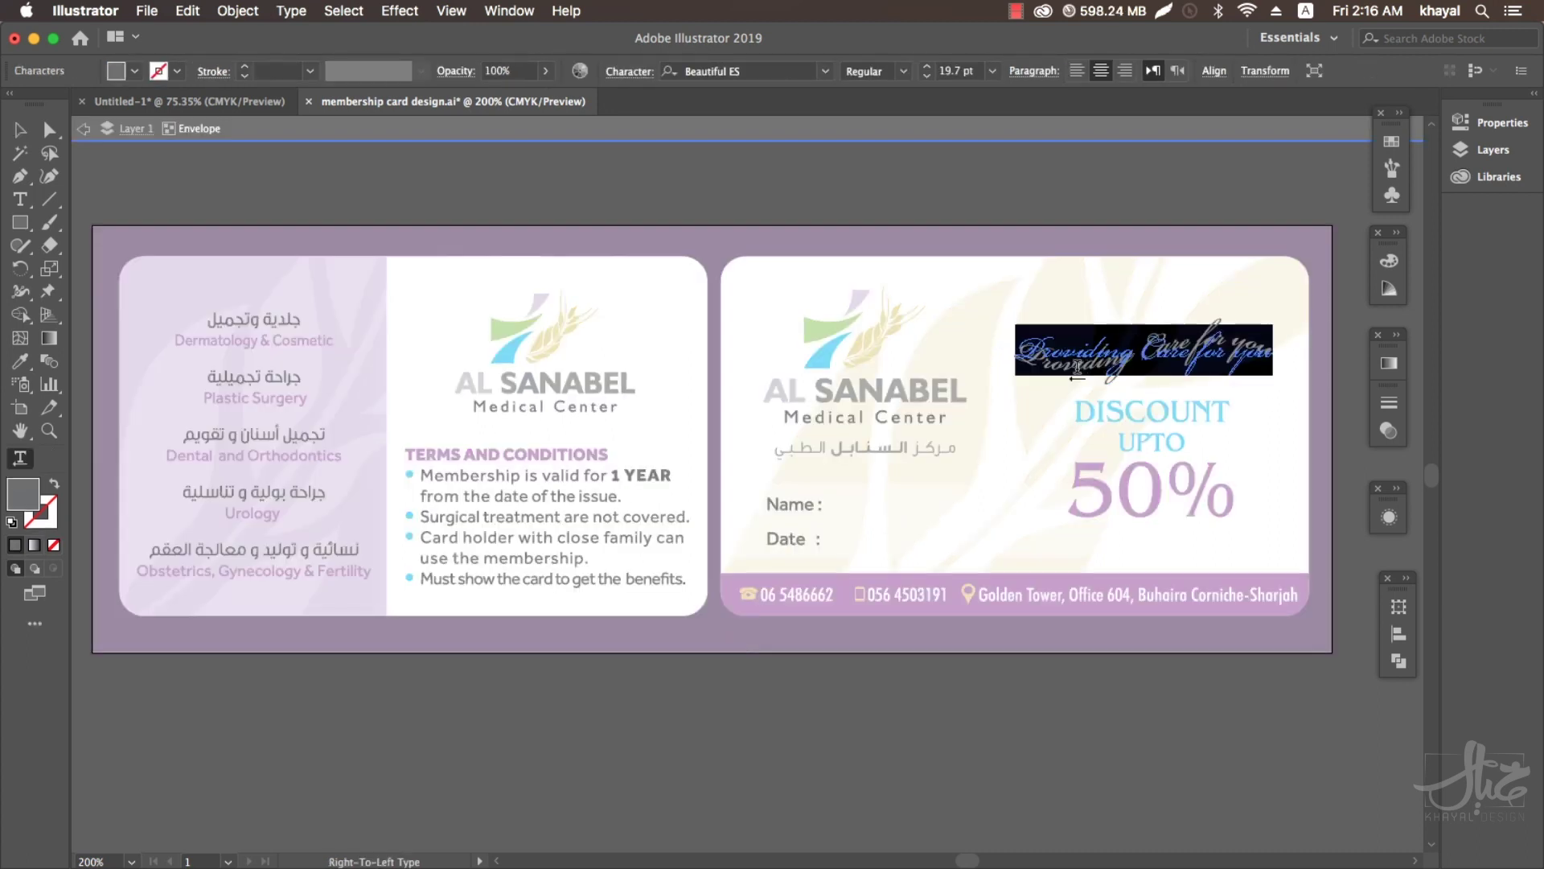
drag(1049, 358, 1299, 325)
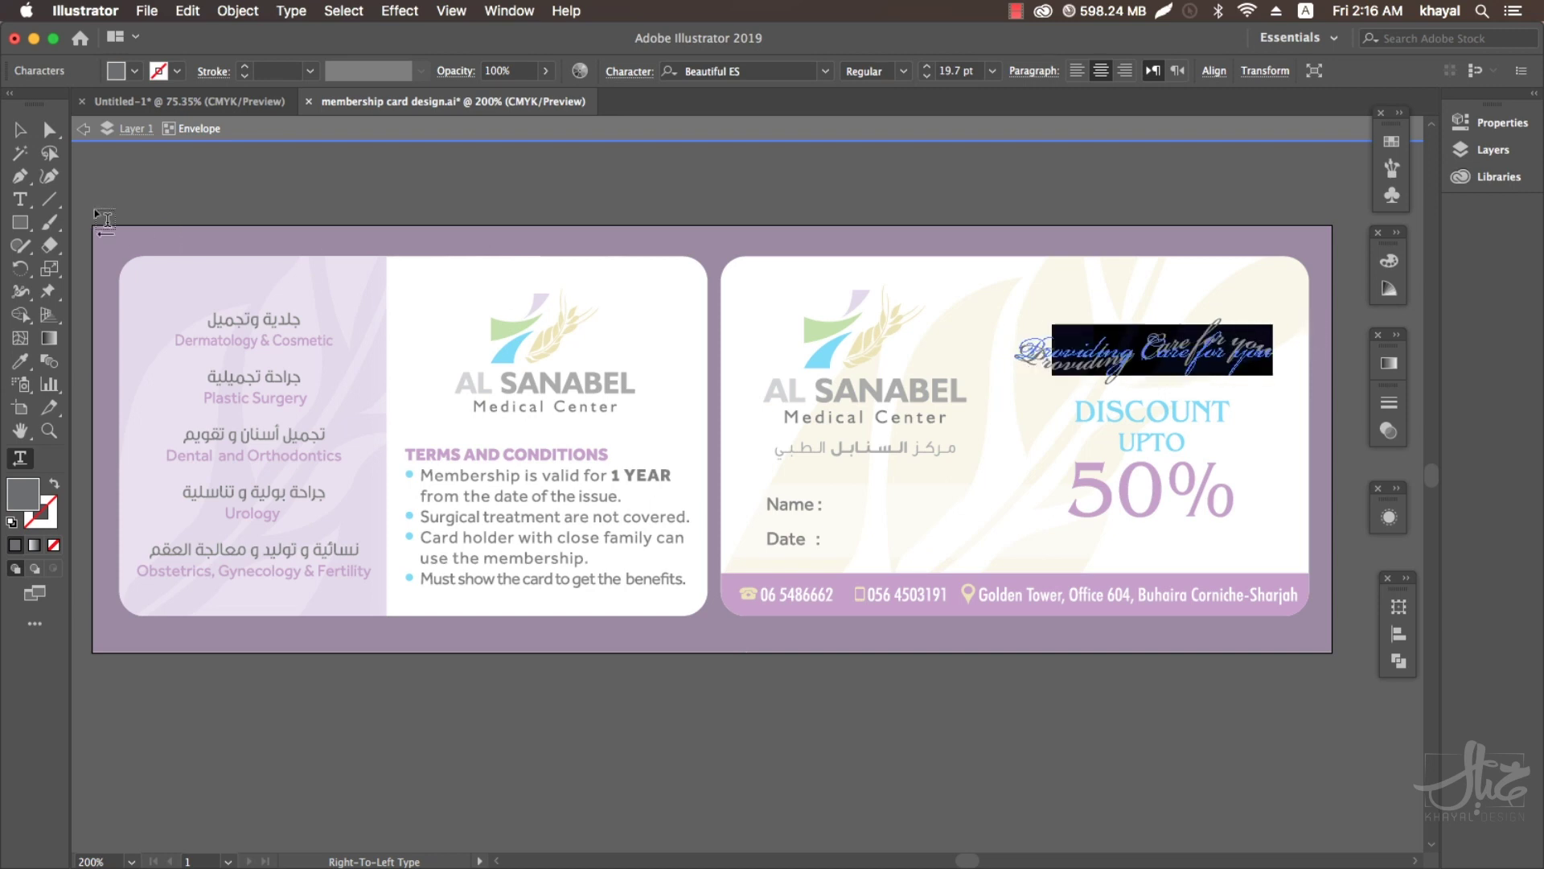
key(Escape)
key(Escape)
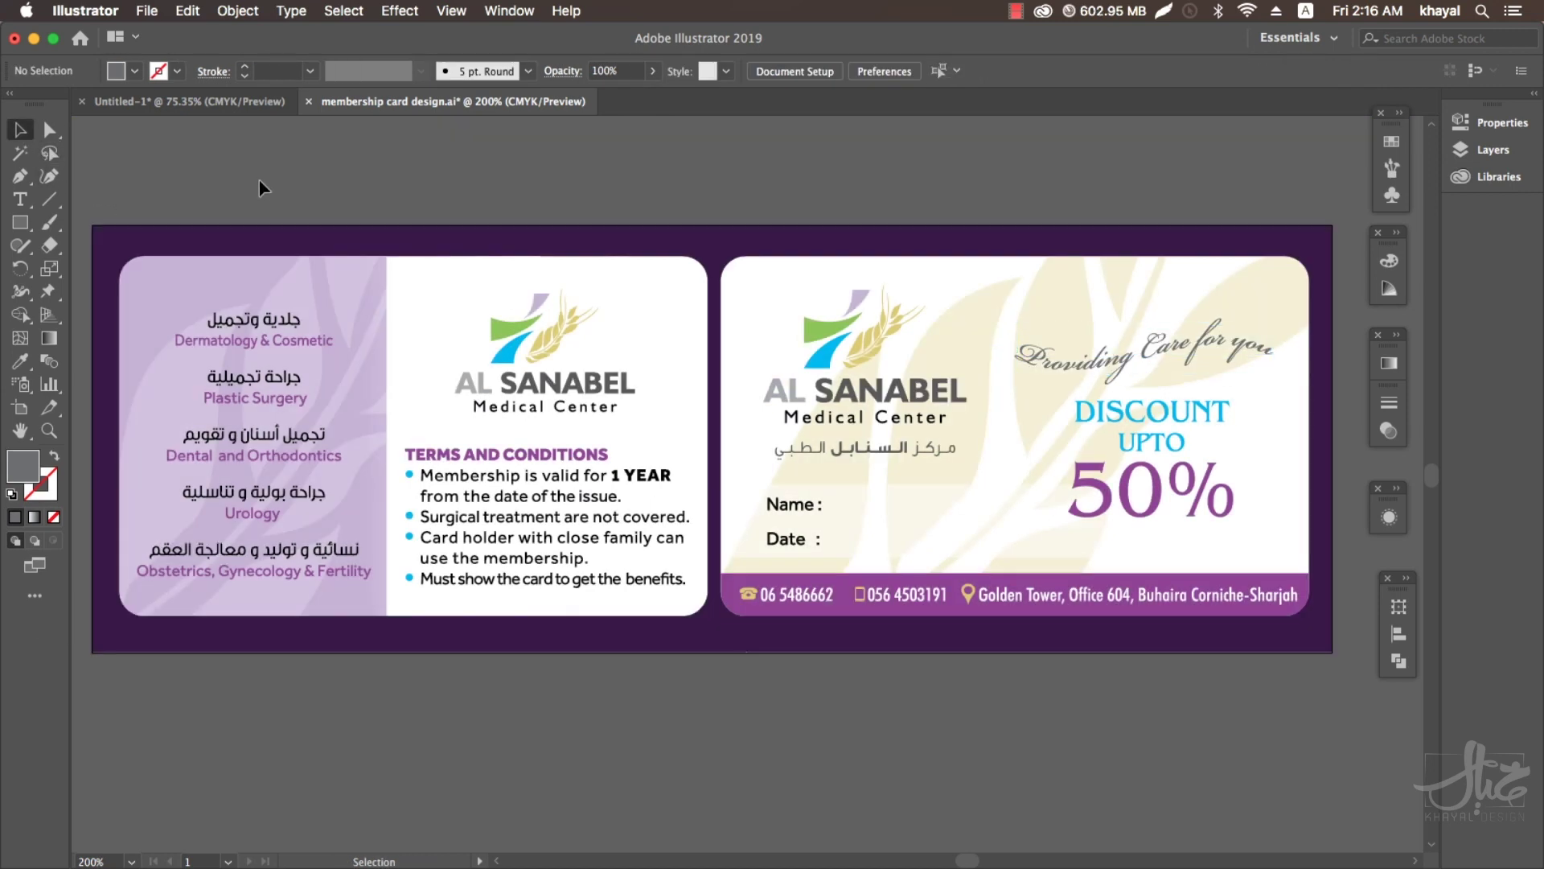
drag(259, 179, 685, 709)
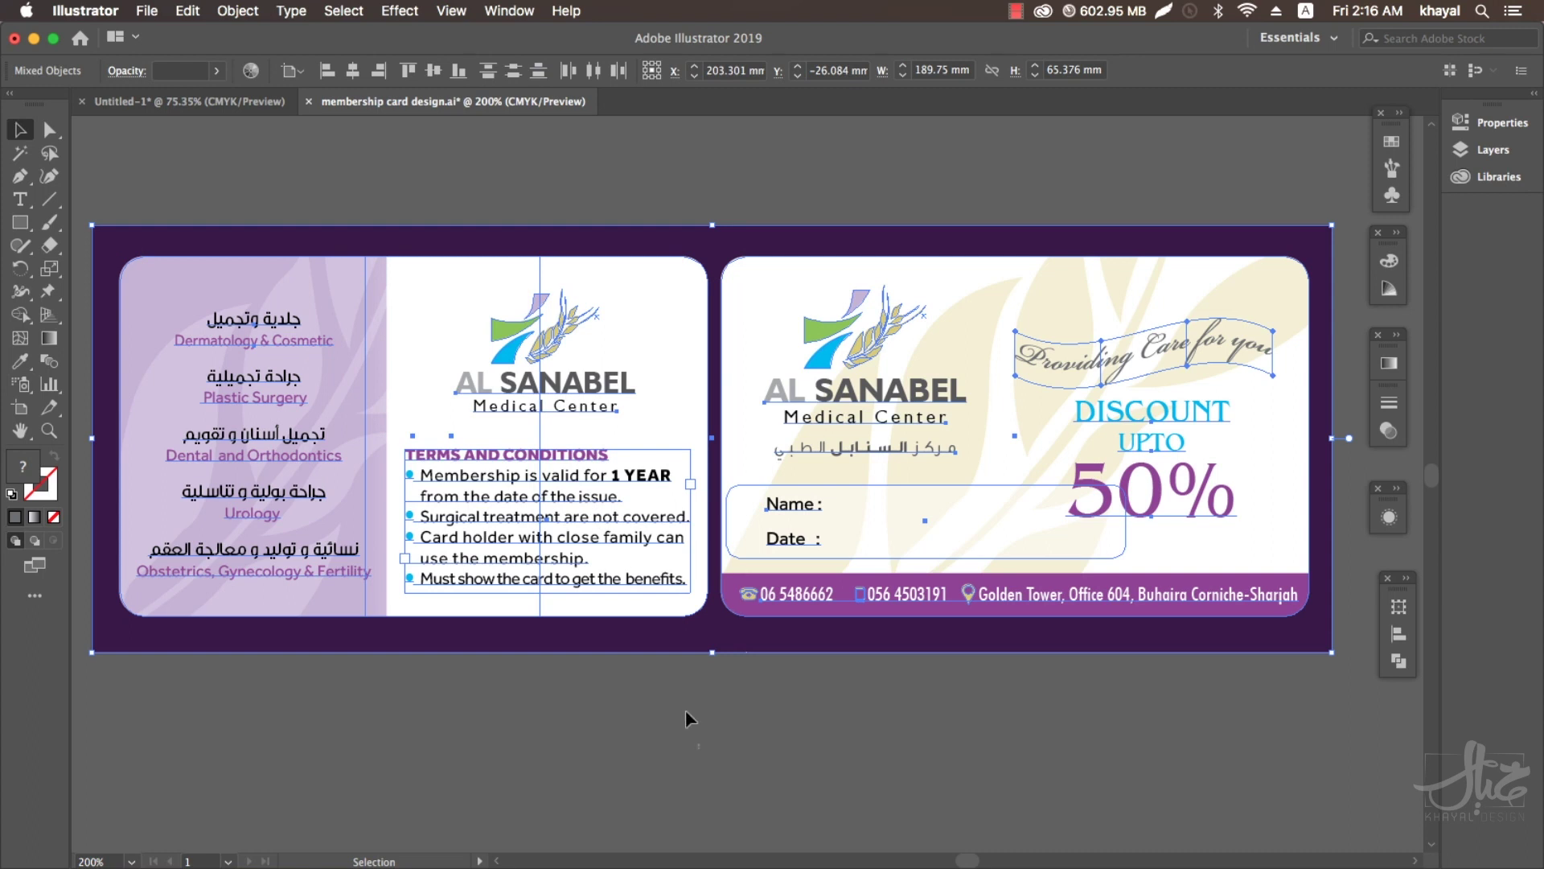
click(567, 540)
double_click(568, 540)
triple_click(568, 540)
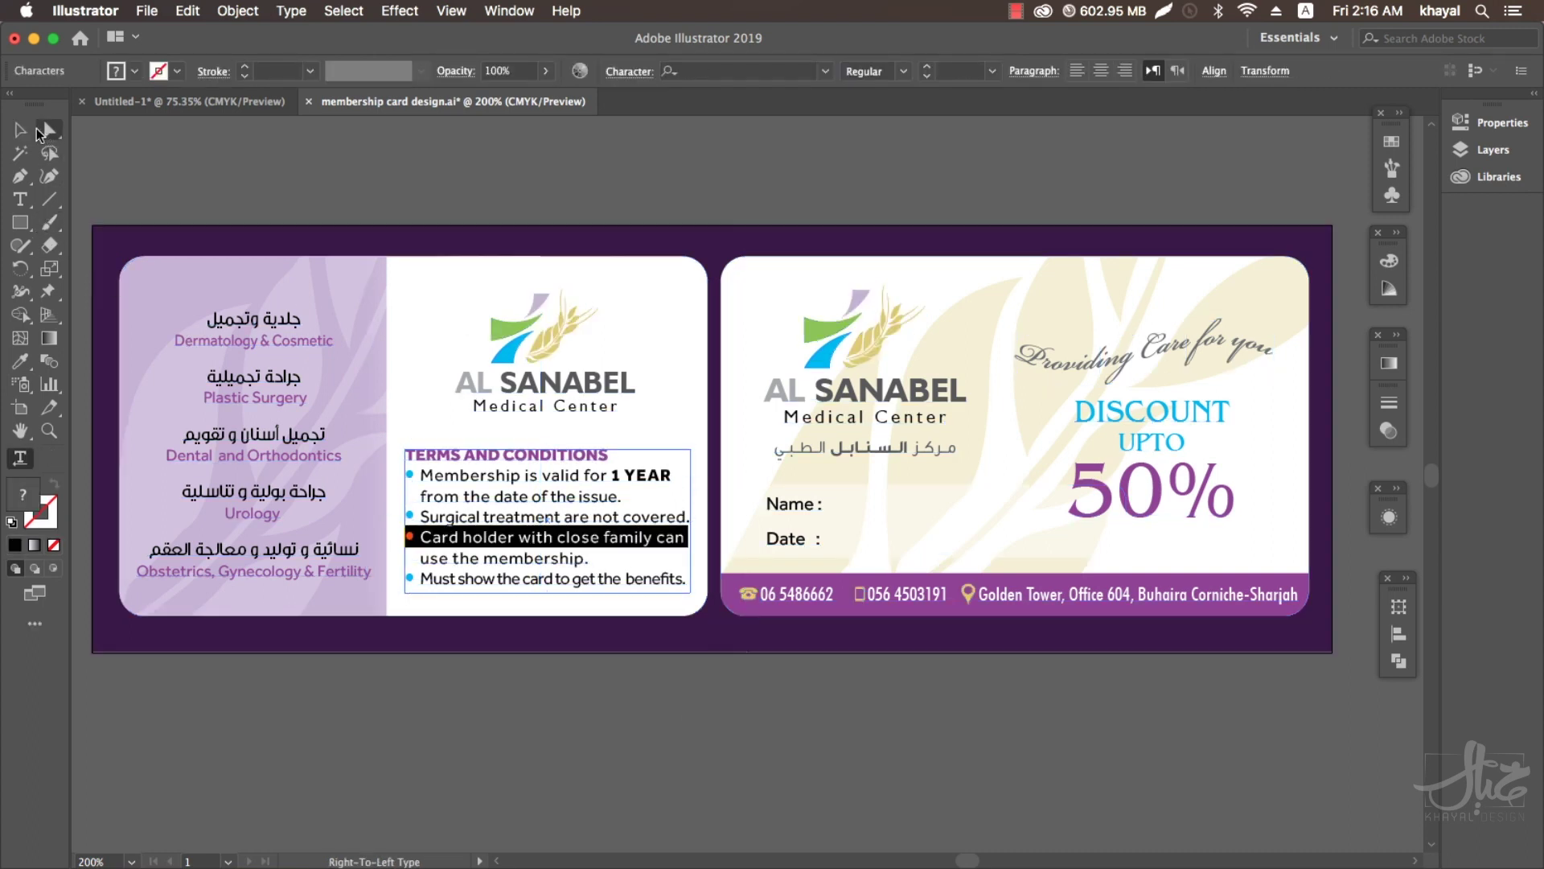
click(20, 129)
click(317, 170)
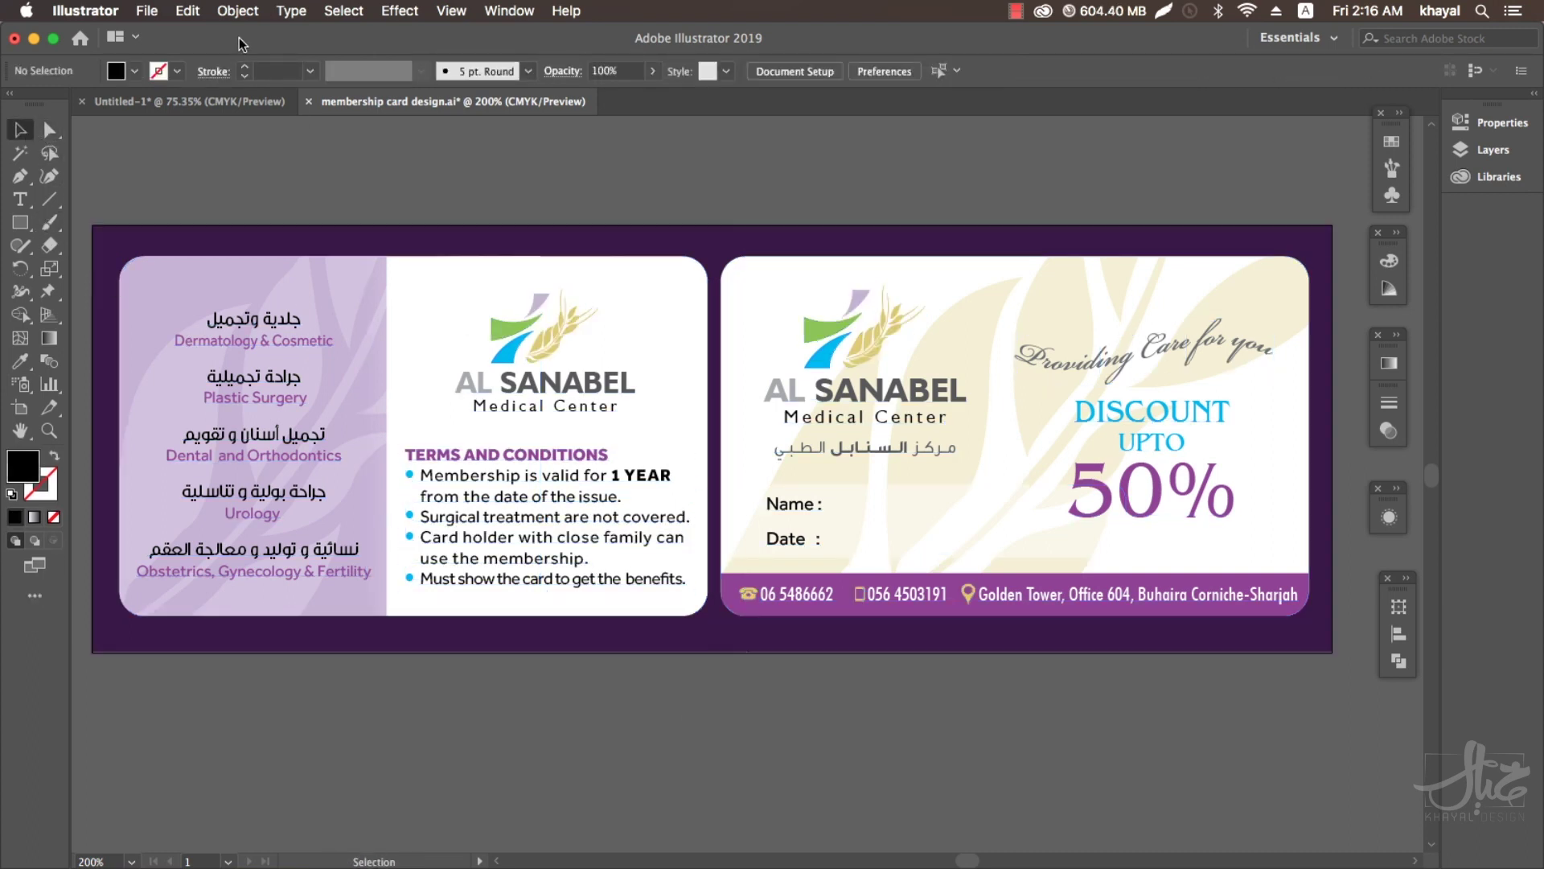
Create a flattener preset 'text outline' converting all text to outlines at 100 vector balance.
click(190, 12)
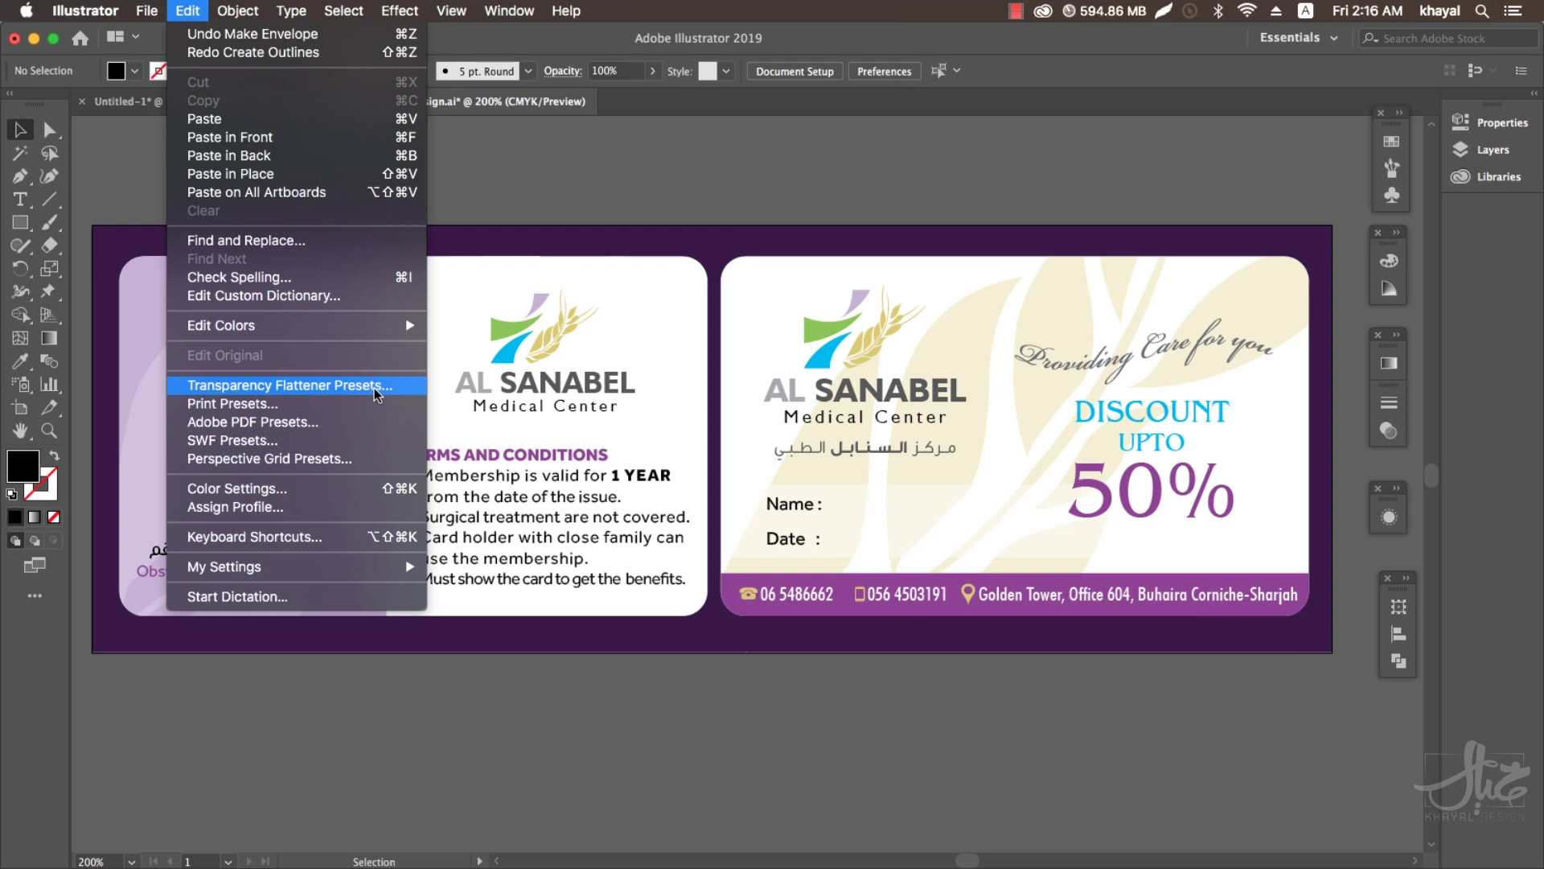
click(375, 386)
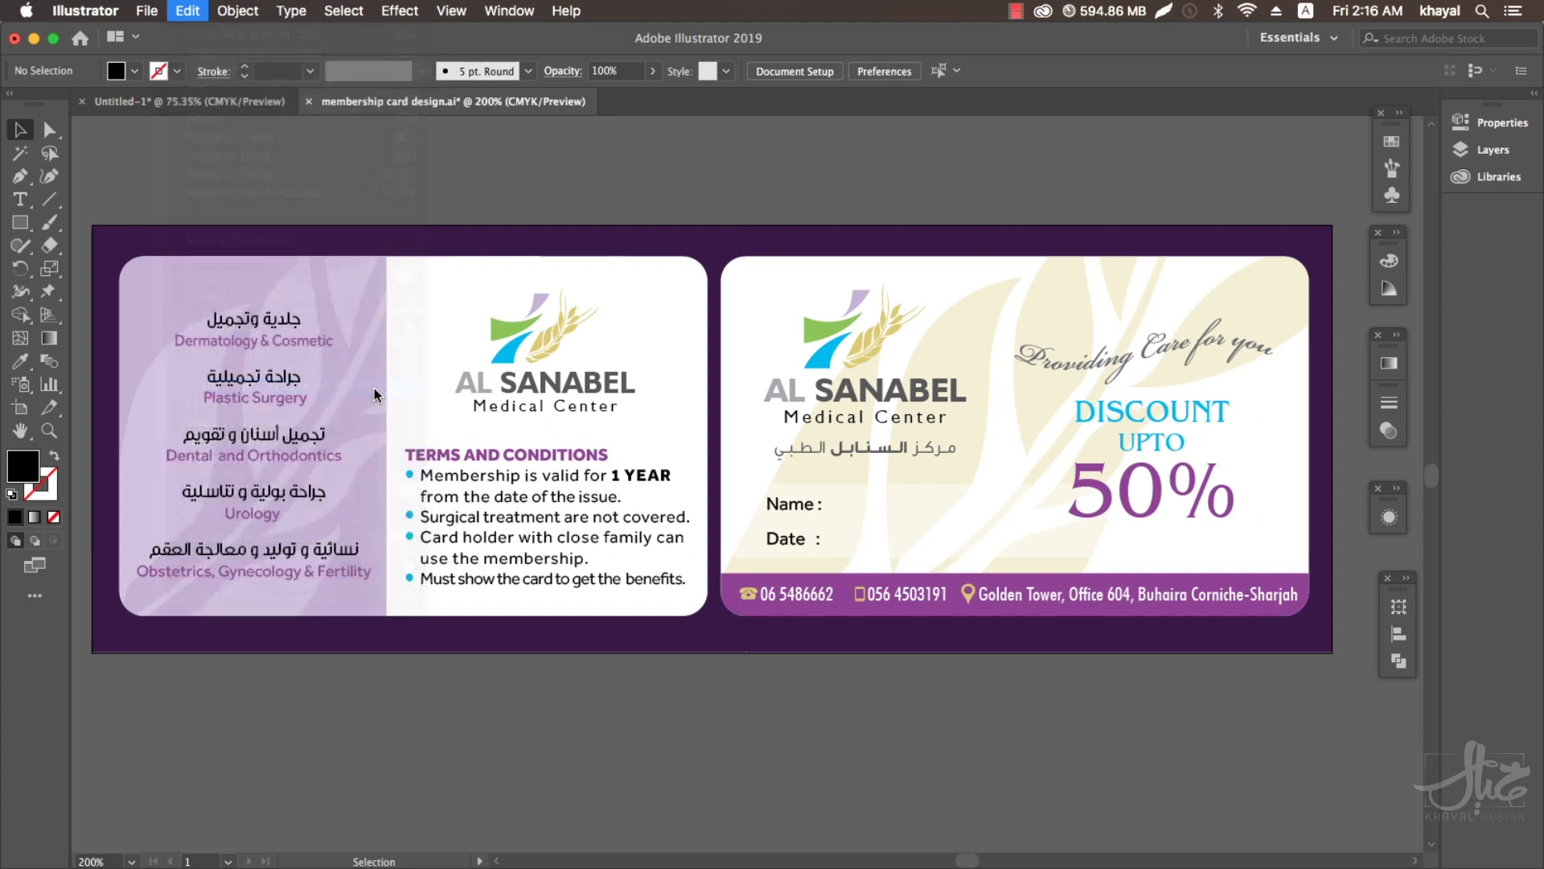
drag(665, 234, 614, 212)
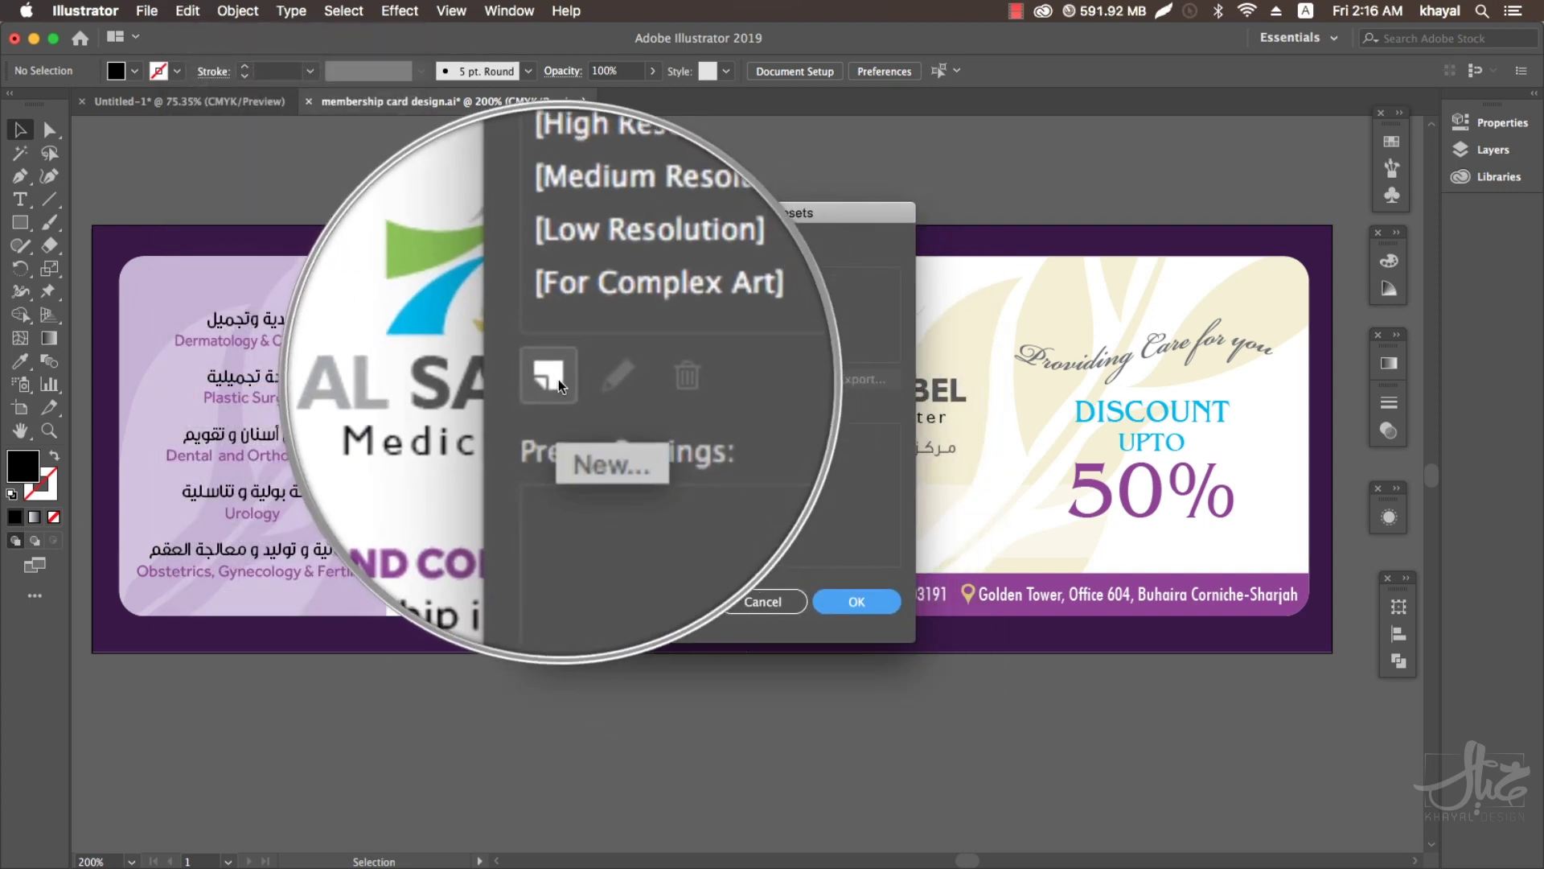
click(555, 379)
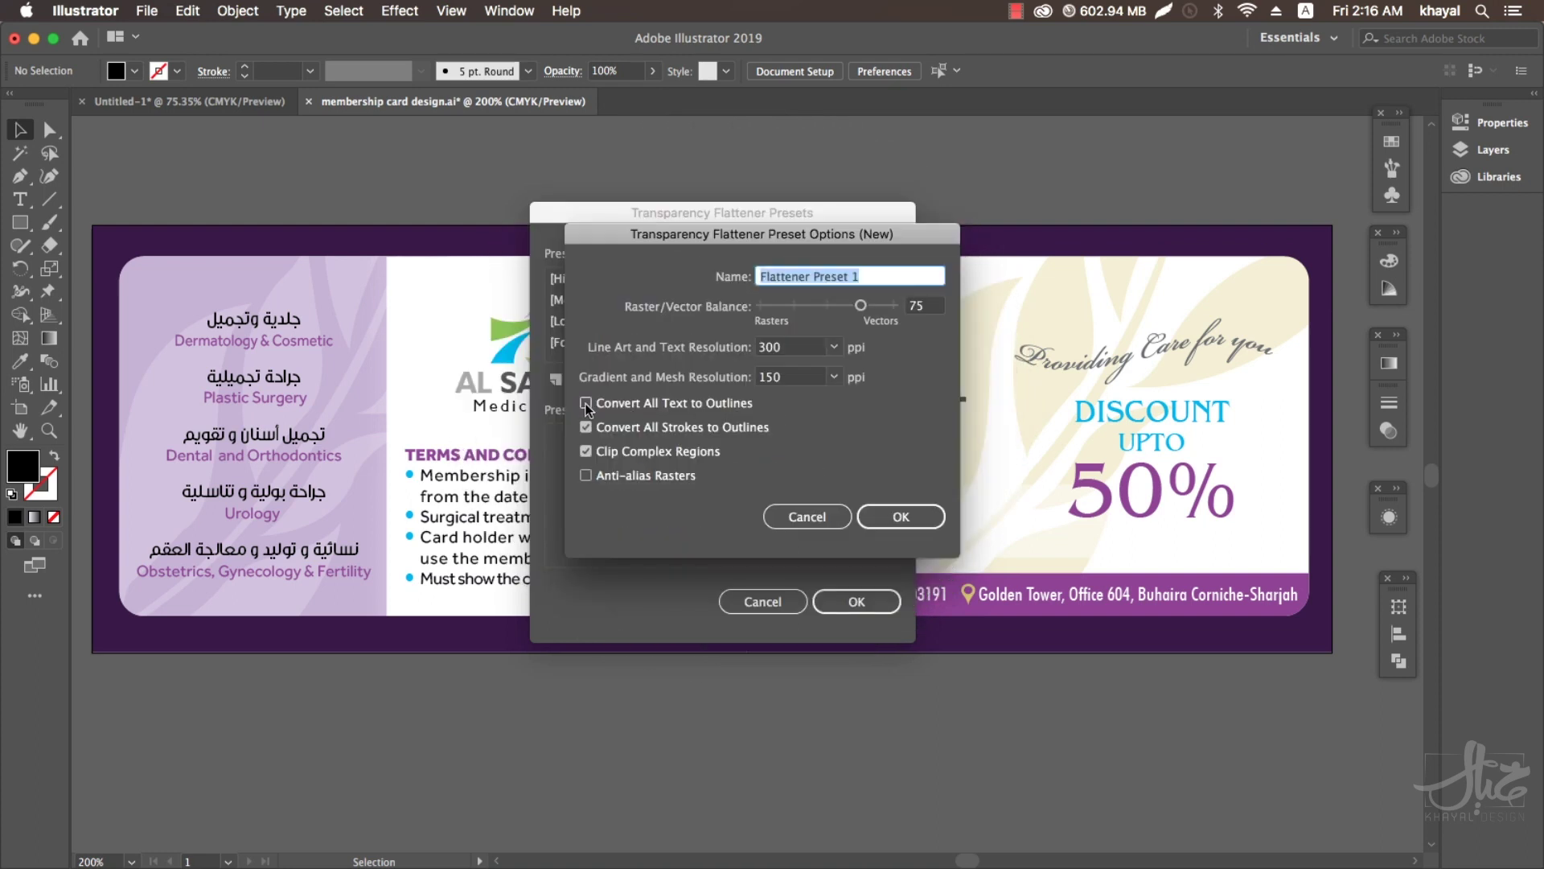
click(585, 404)
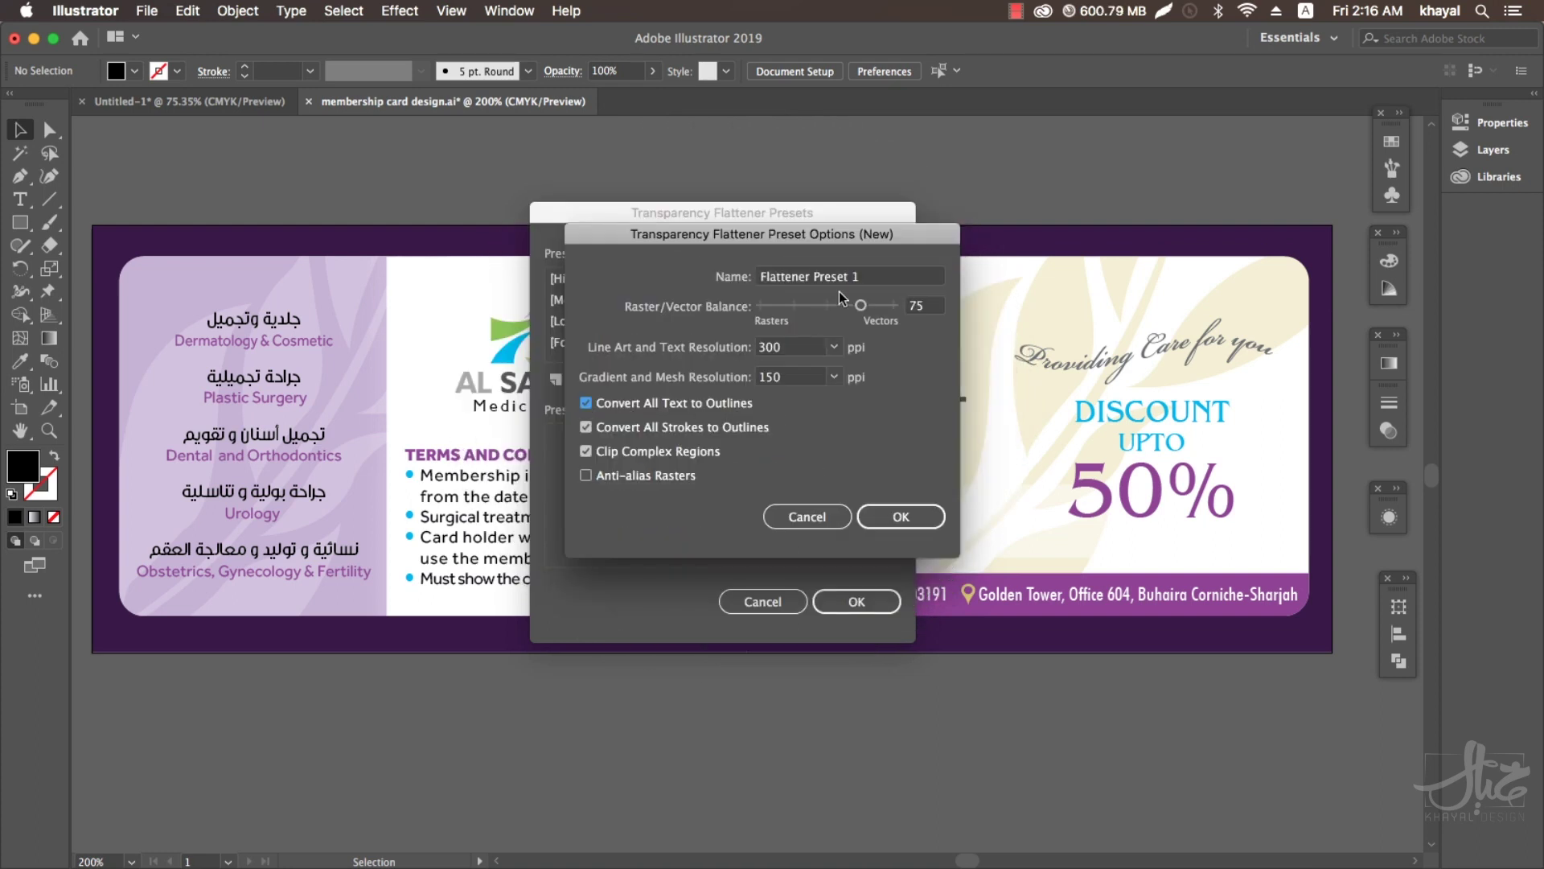
drag(860, 306, 895, 305)
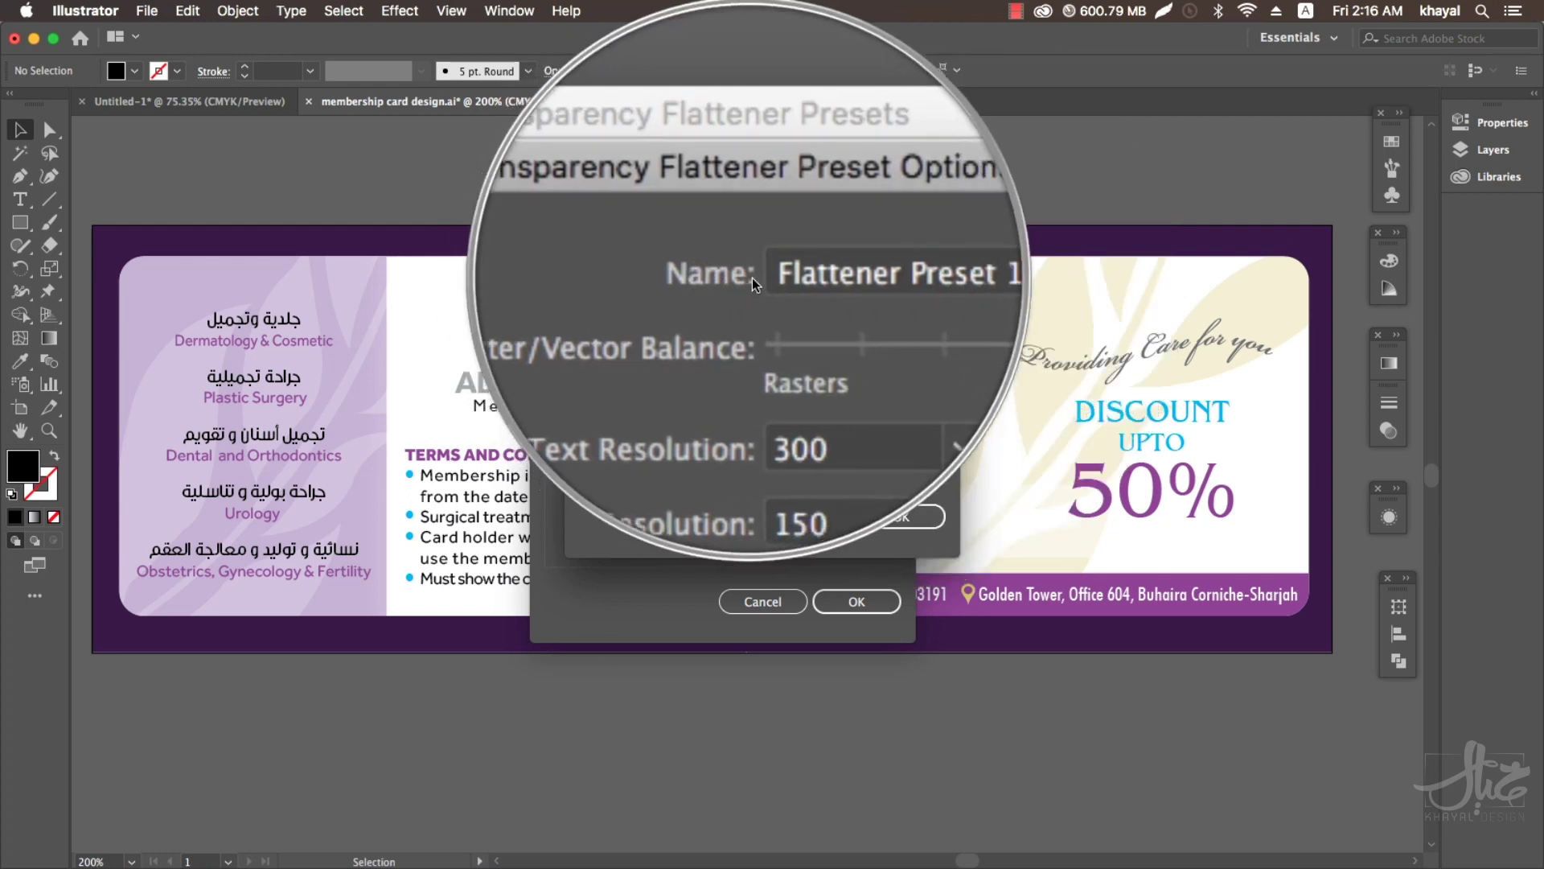
click(754, 276)
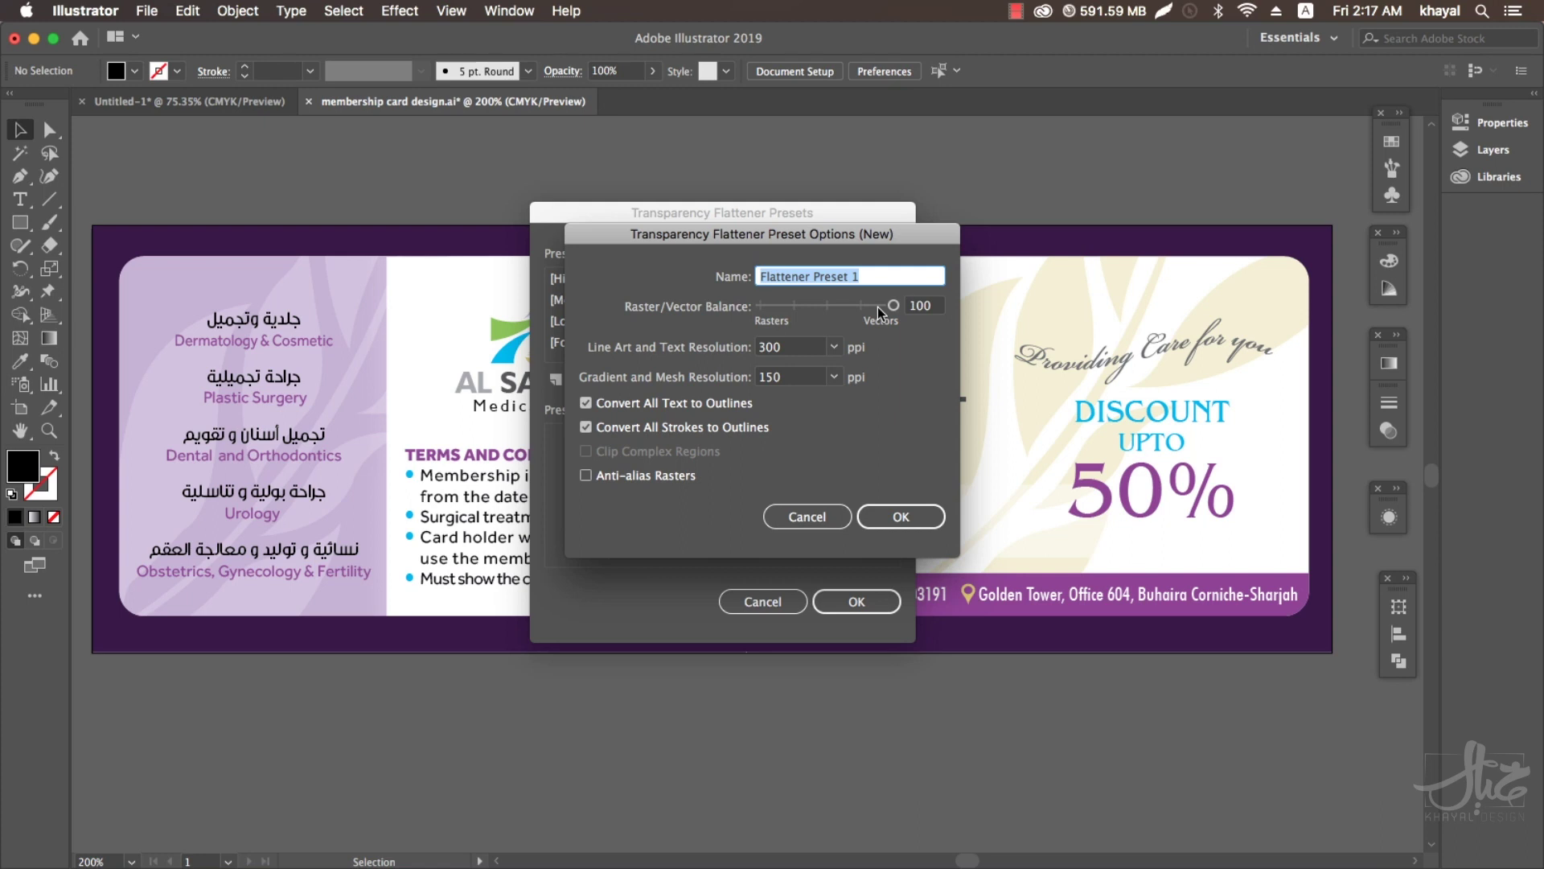
text(text outline)
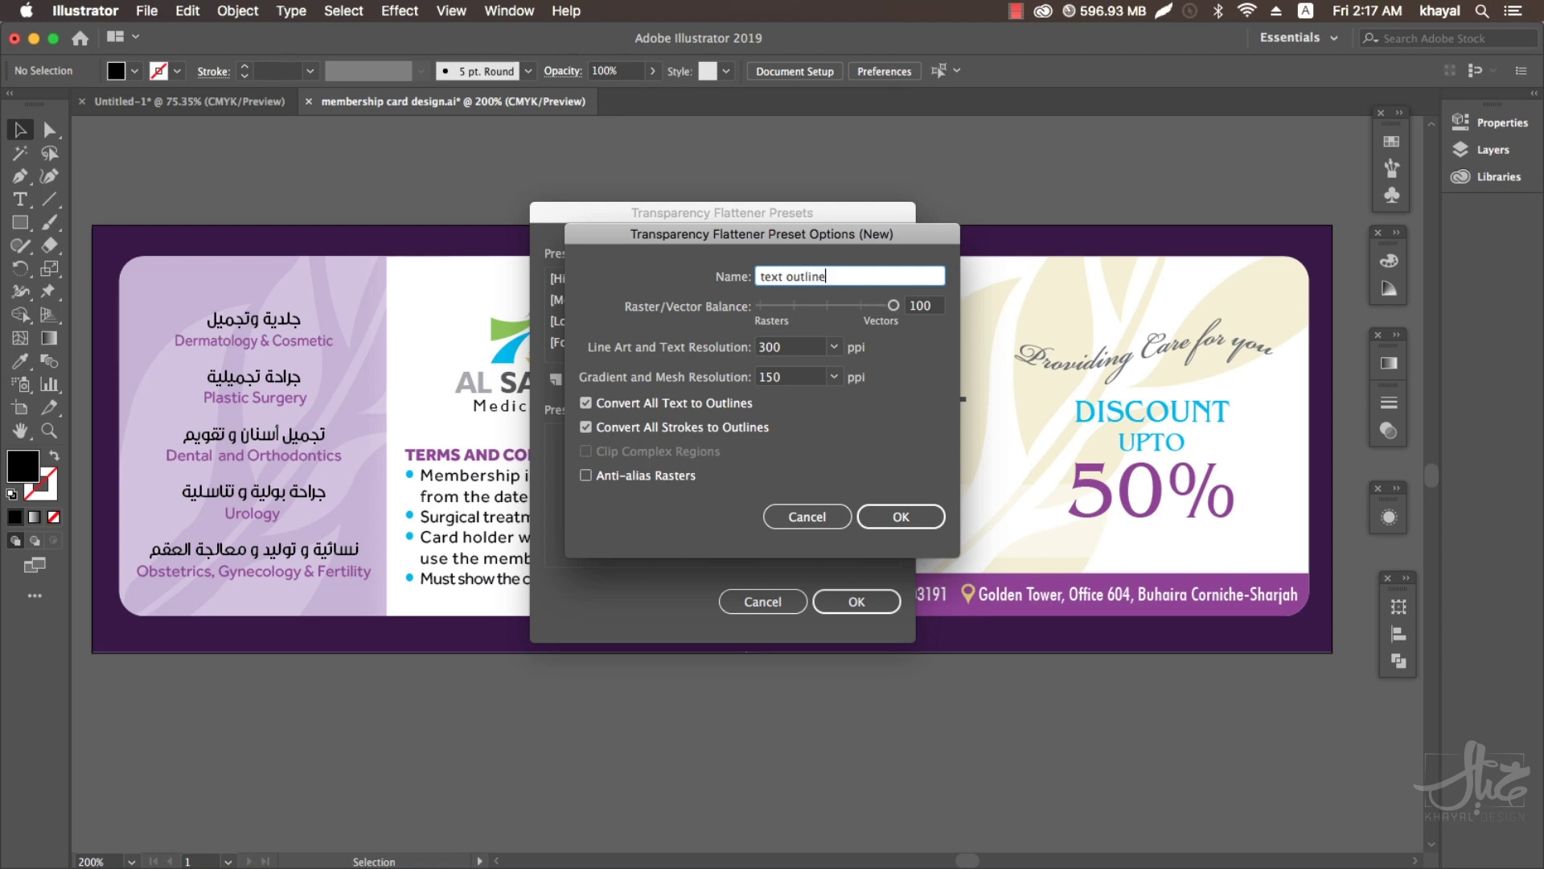
click(918, 511)
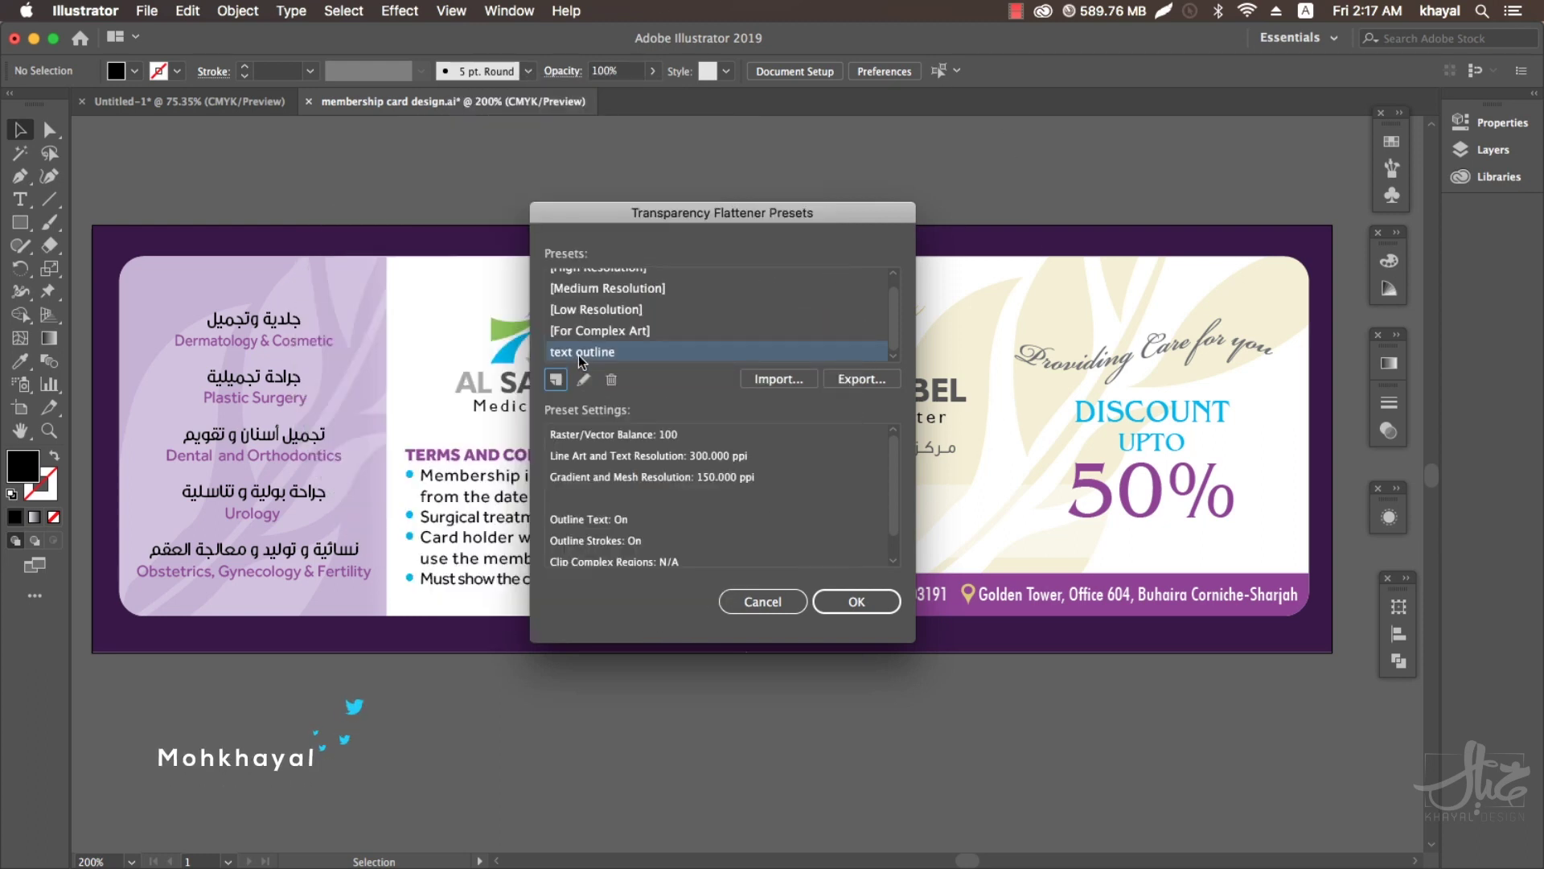
scroll(894, 311, up, 1)
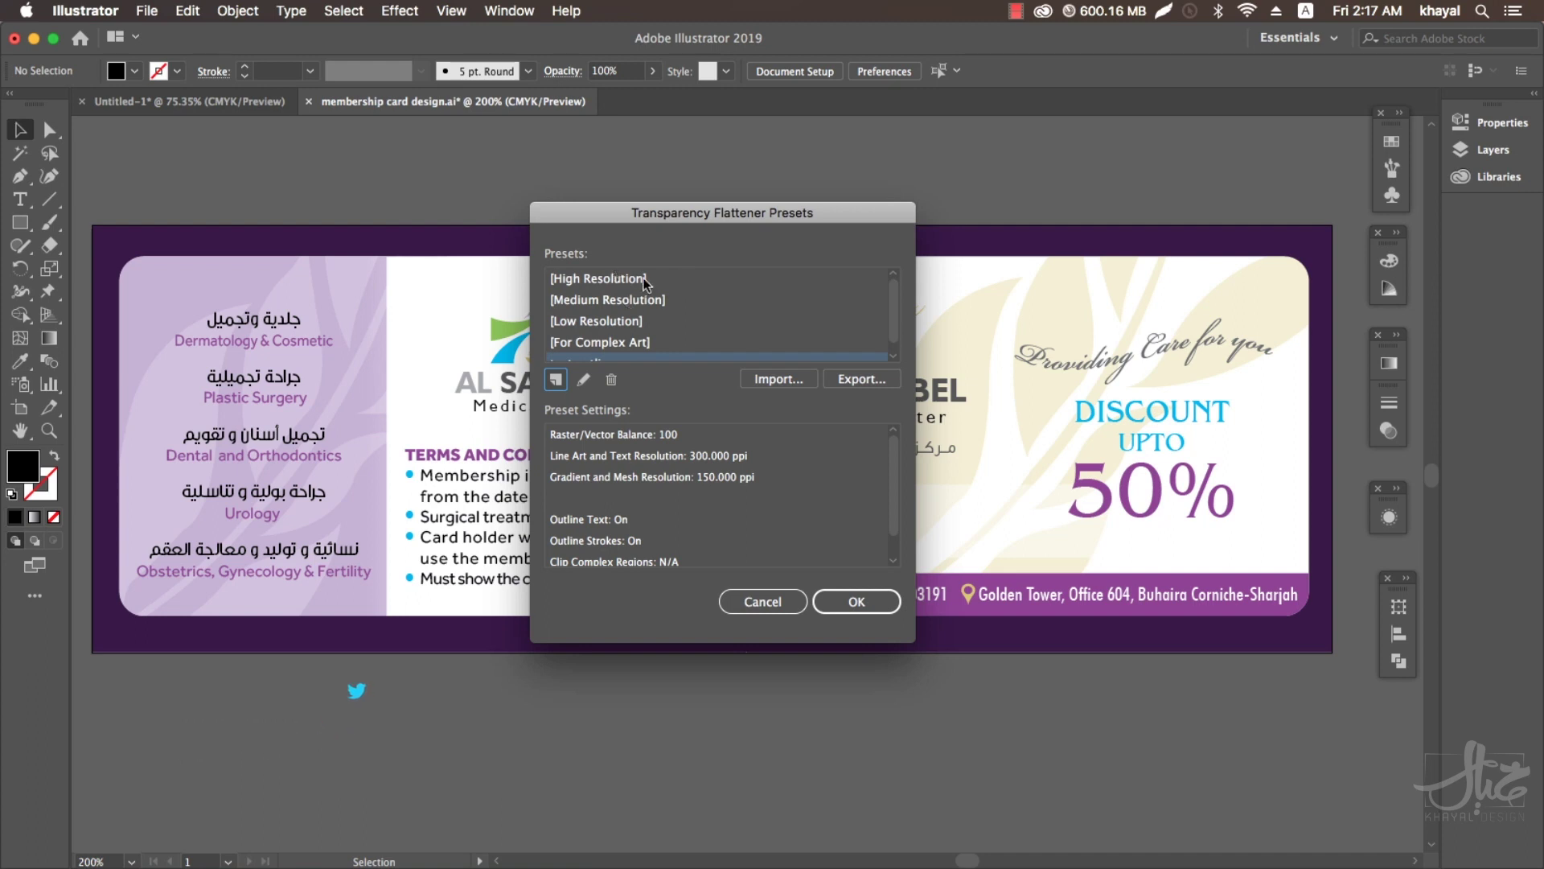
scroll(893, 322, down, 1)
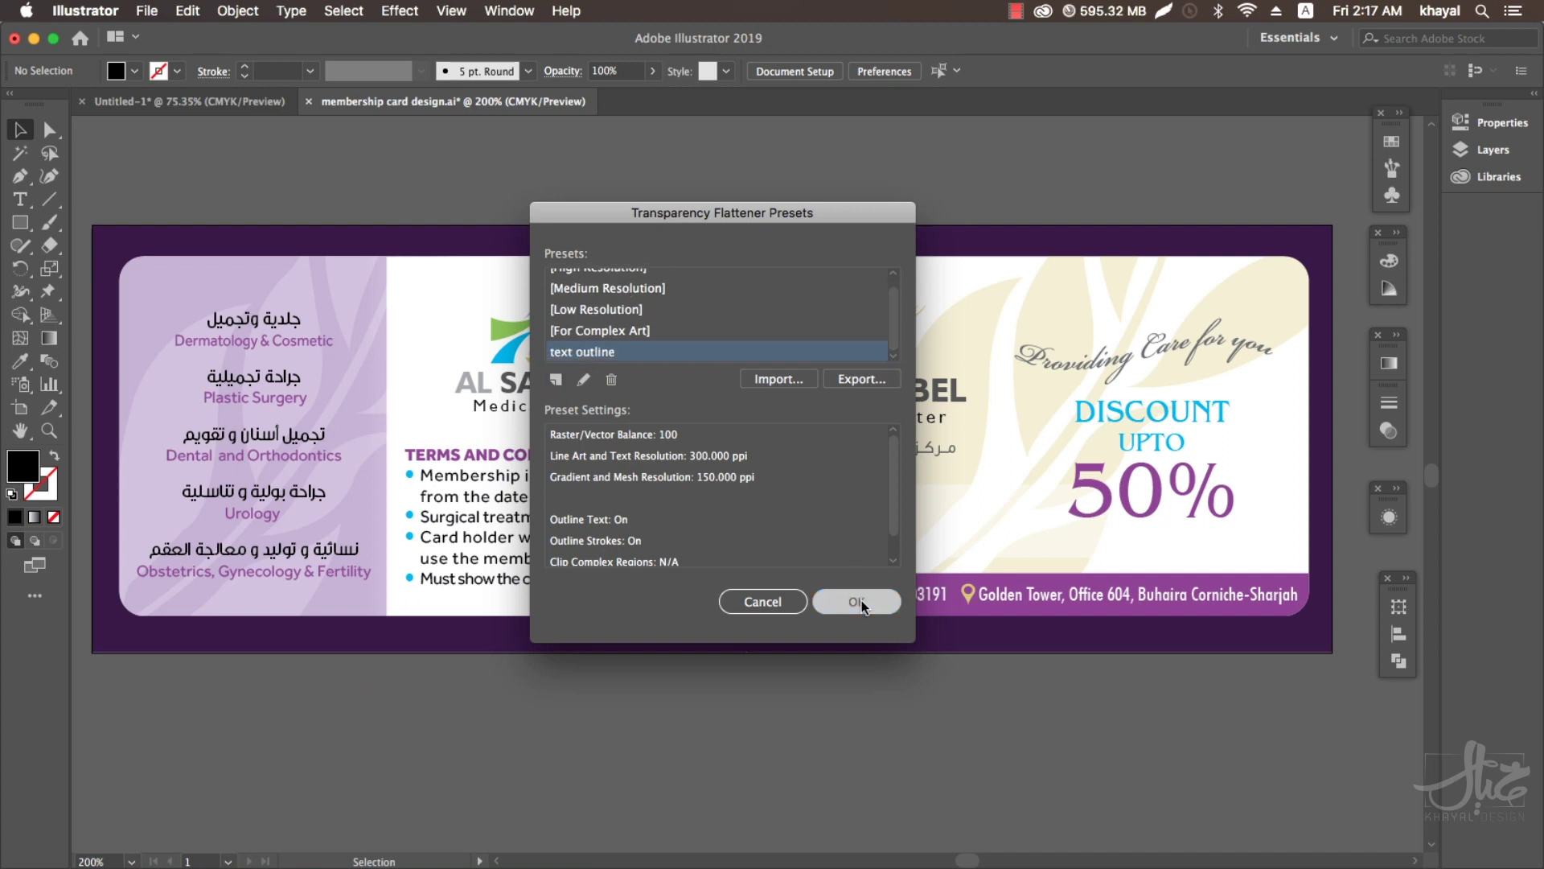
click(857, 601)
Select the terms and conditions text, then exit editing and deselect it.
click(554, 473)
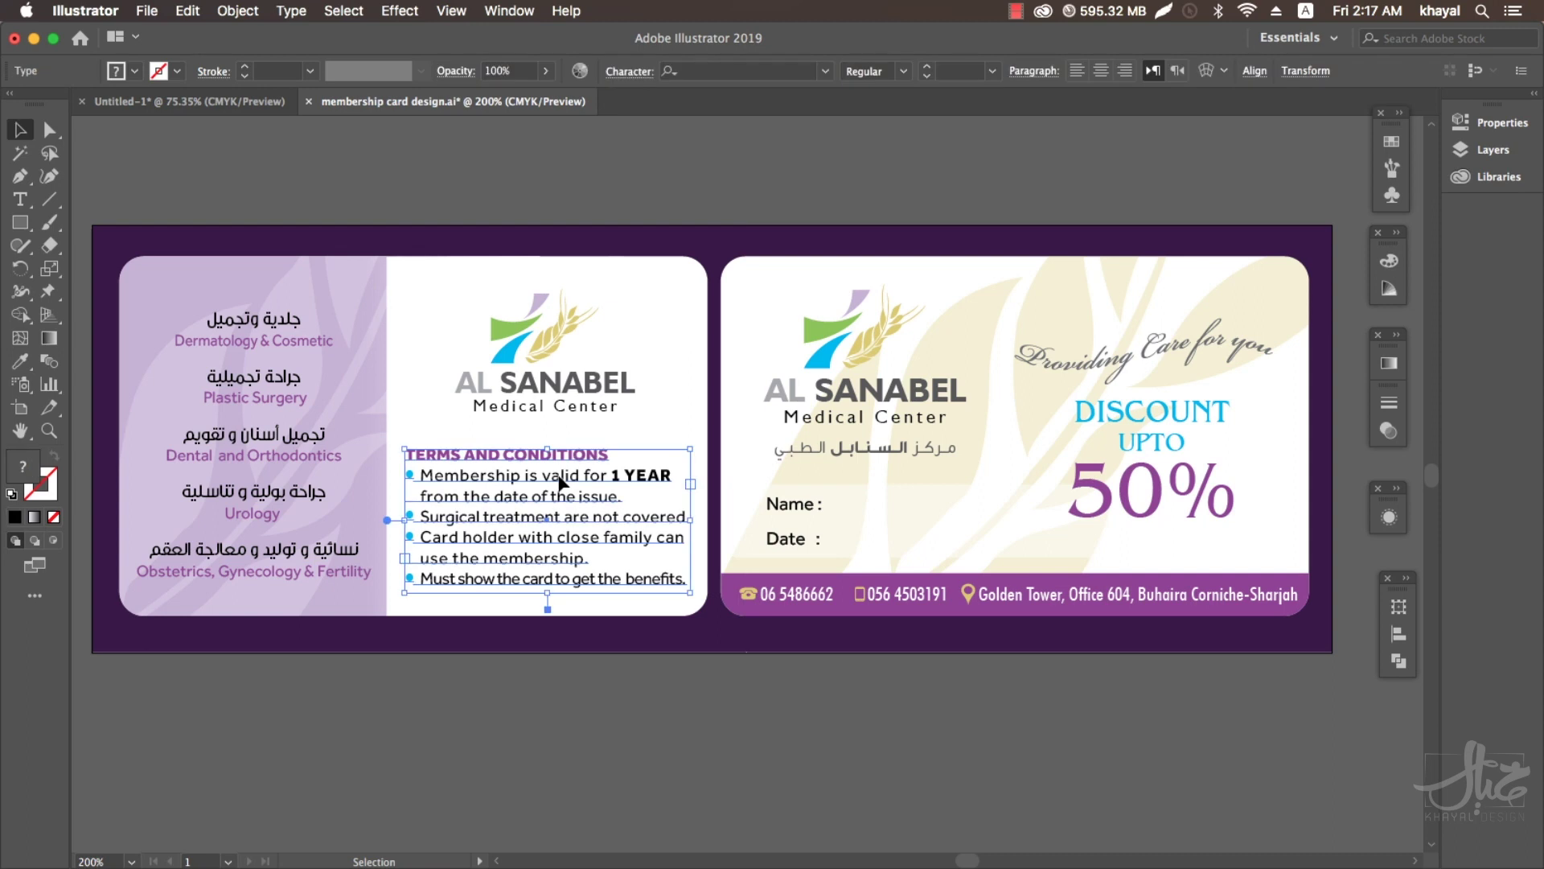
double_click(559, 475)
triple_click(559, 476)
key(super+a)
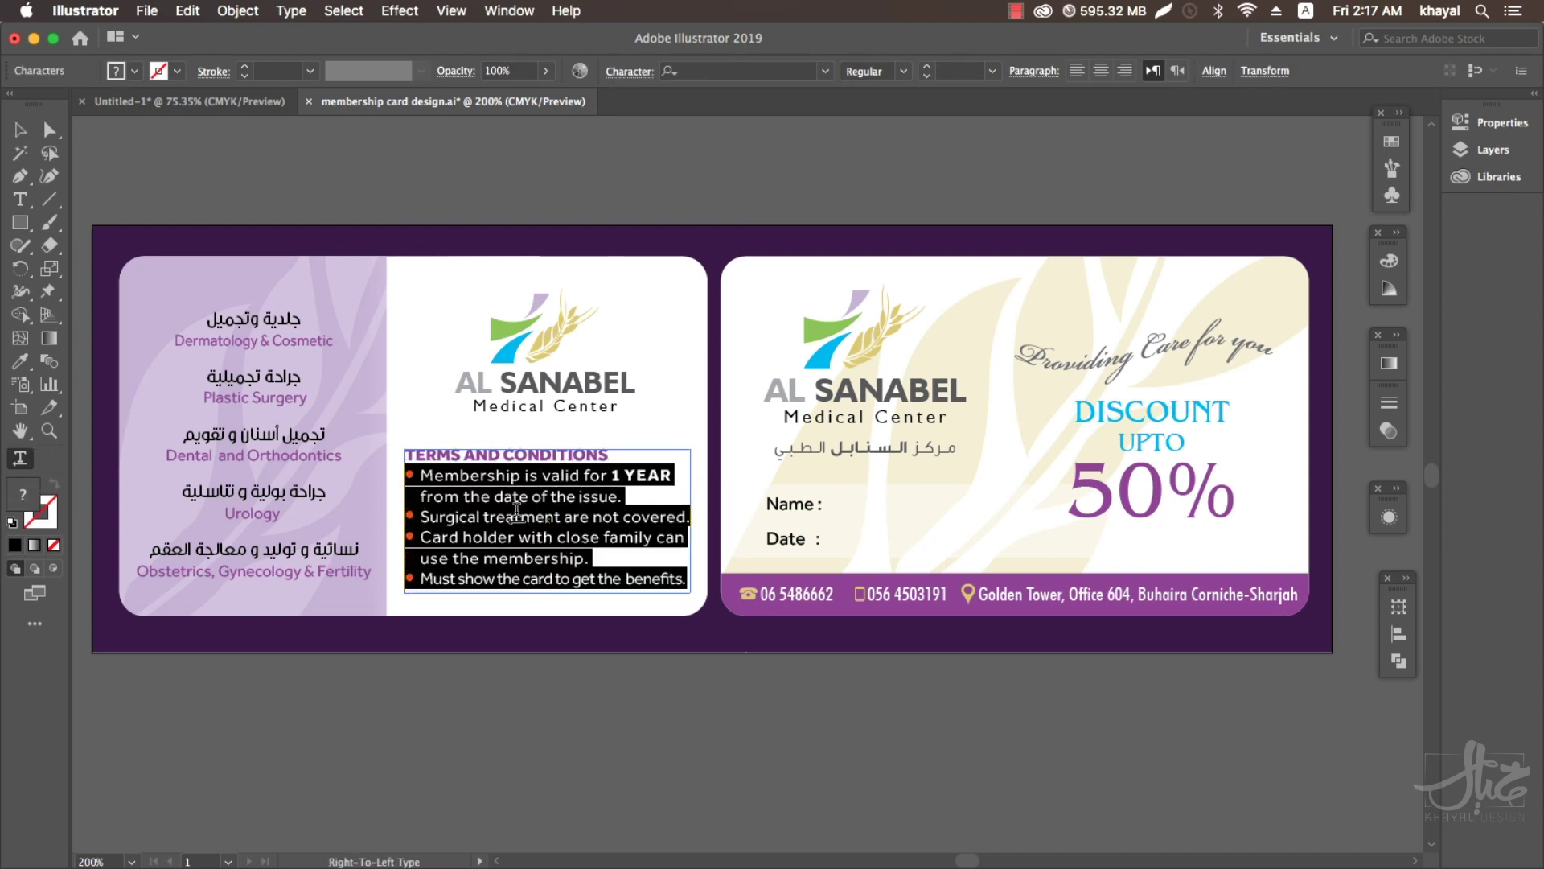
click(21, 137)
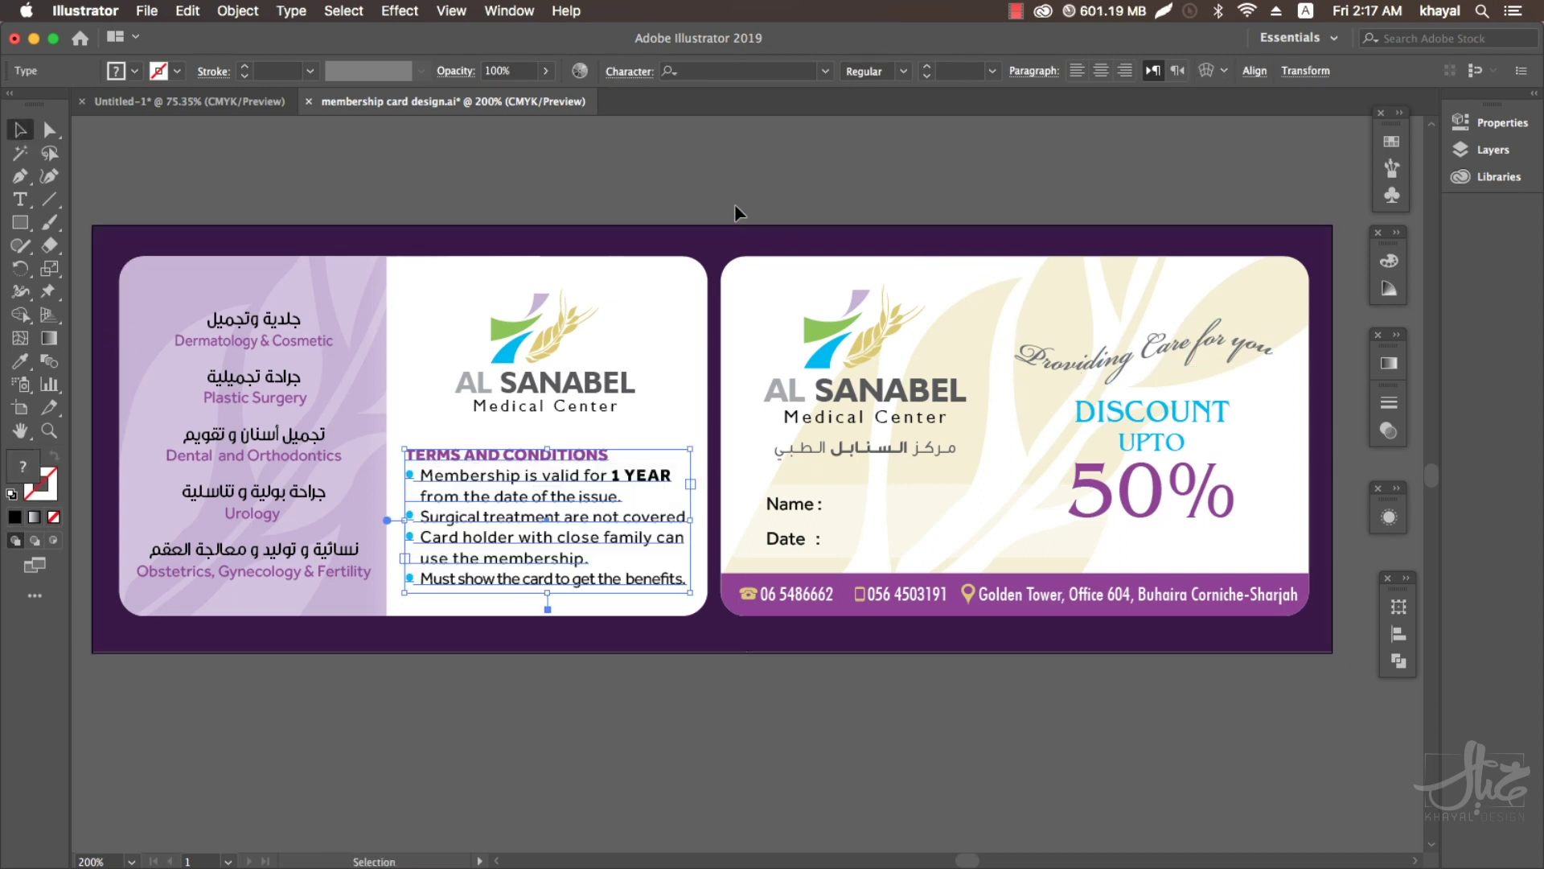
click(682, 187)
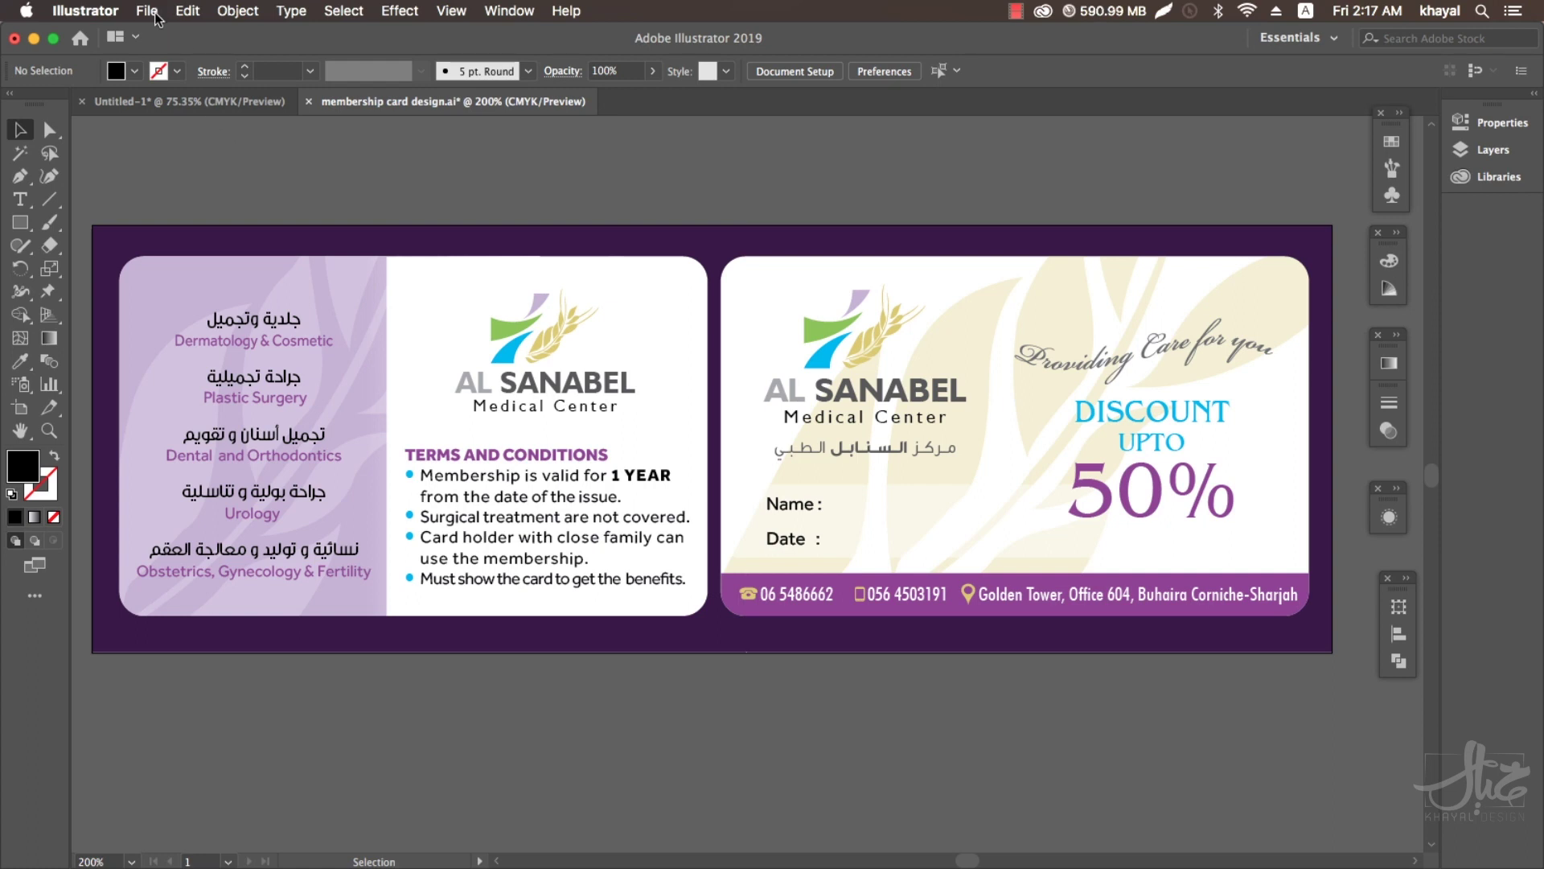
Save a copy of the card to the Desktop as an Adobe Illustrator (ai) file.
click(147, 12)
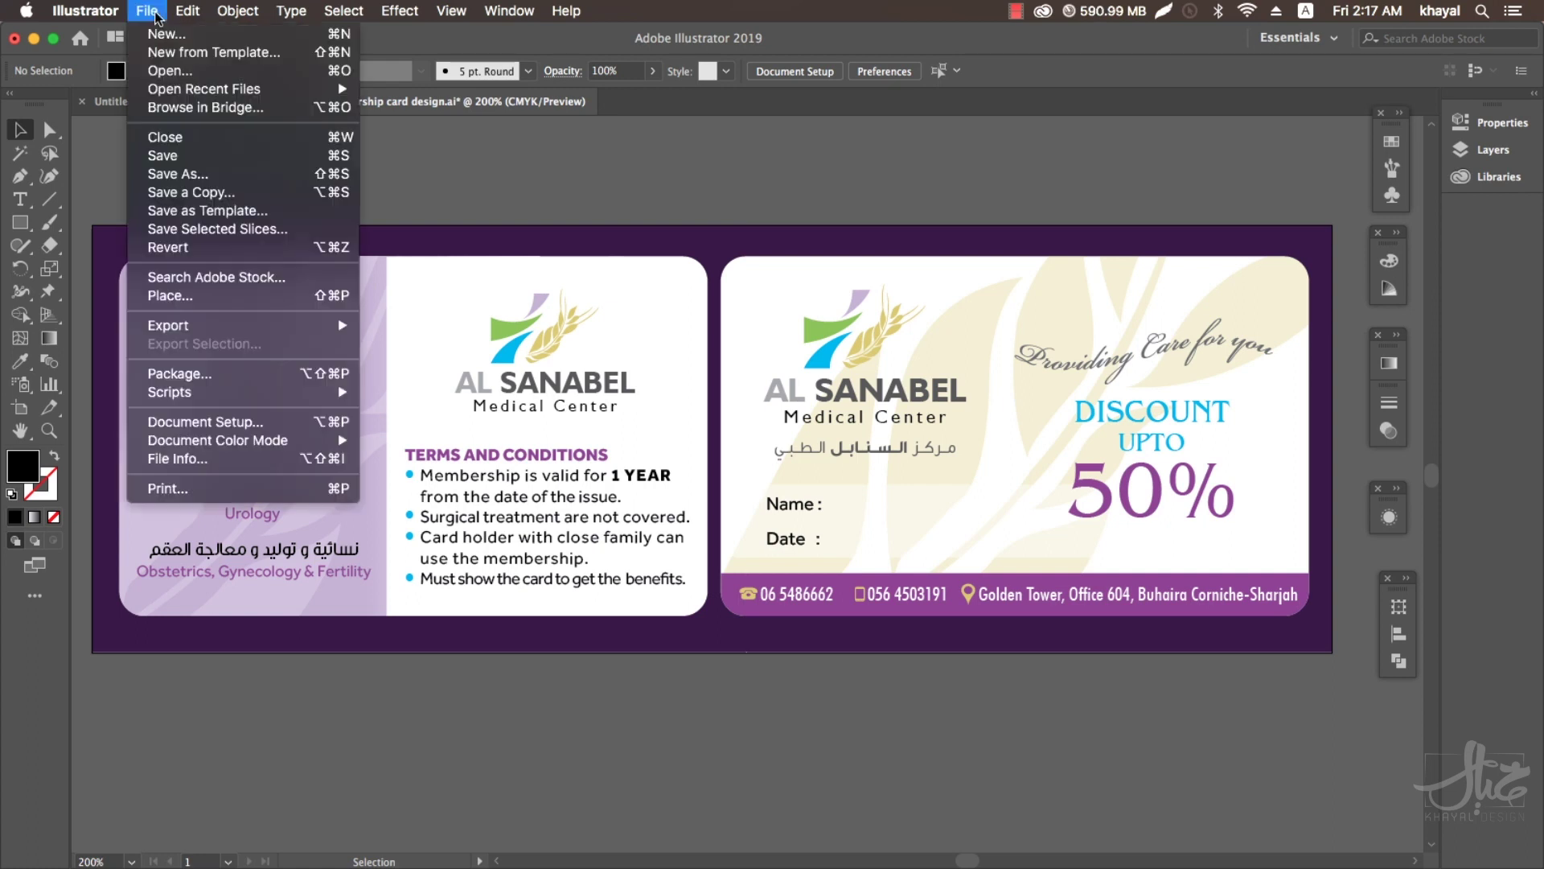
click(206, 195)
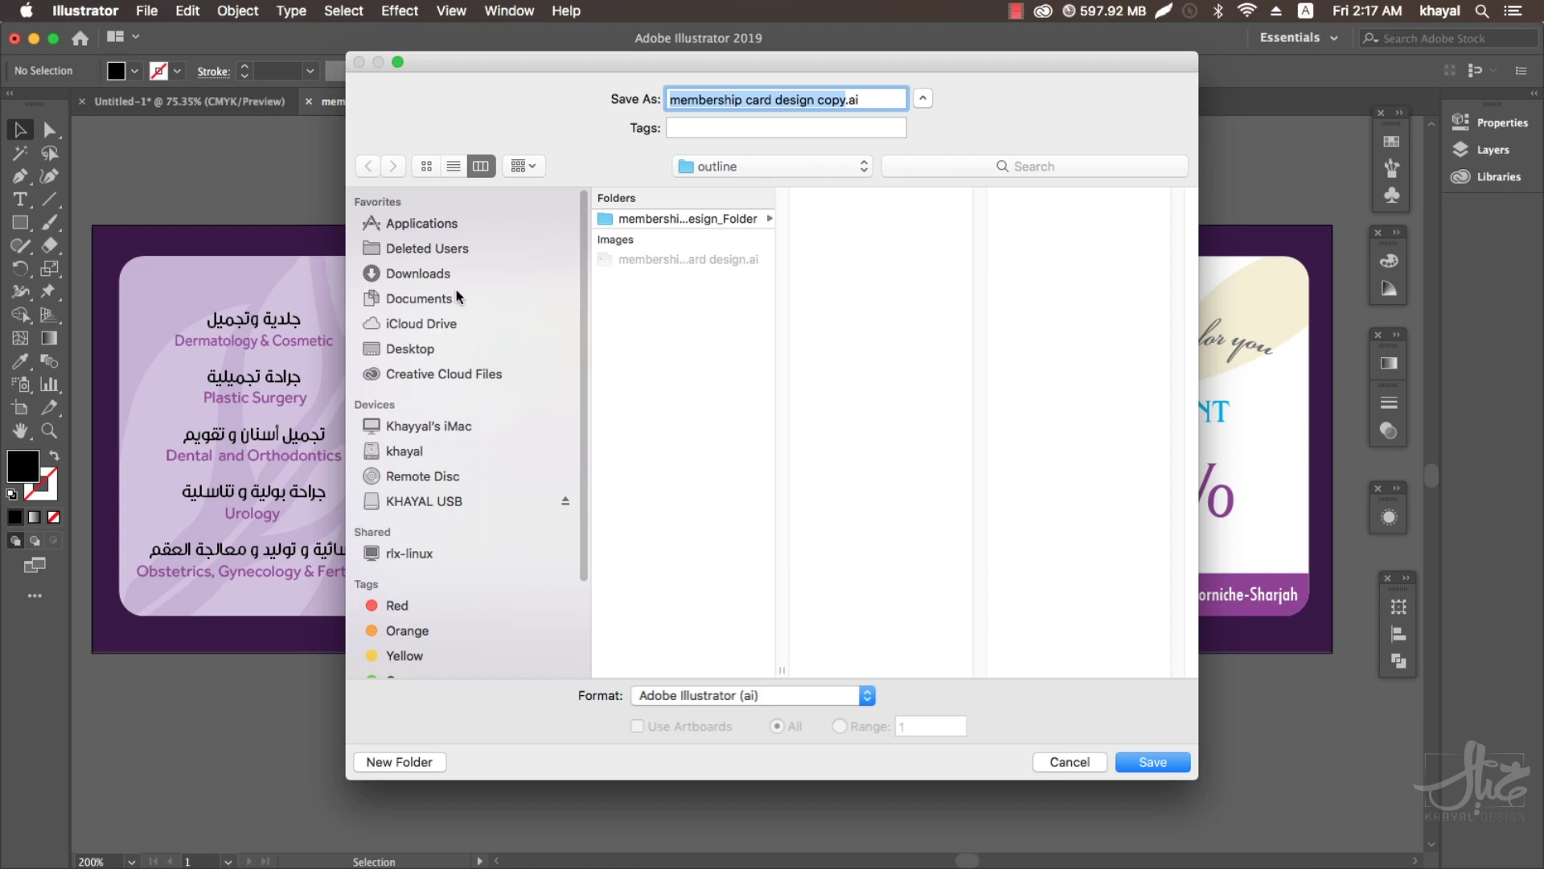
click(416, 349)
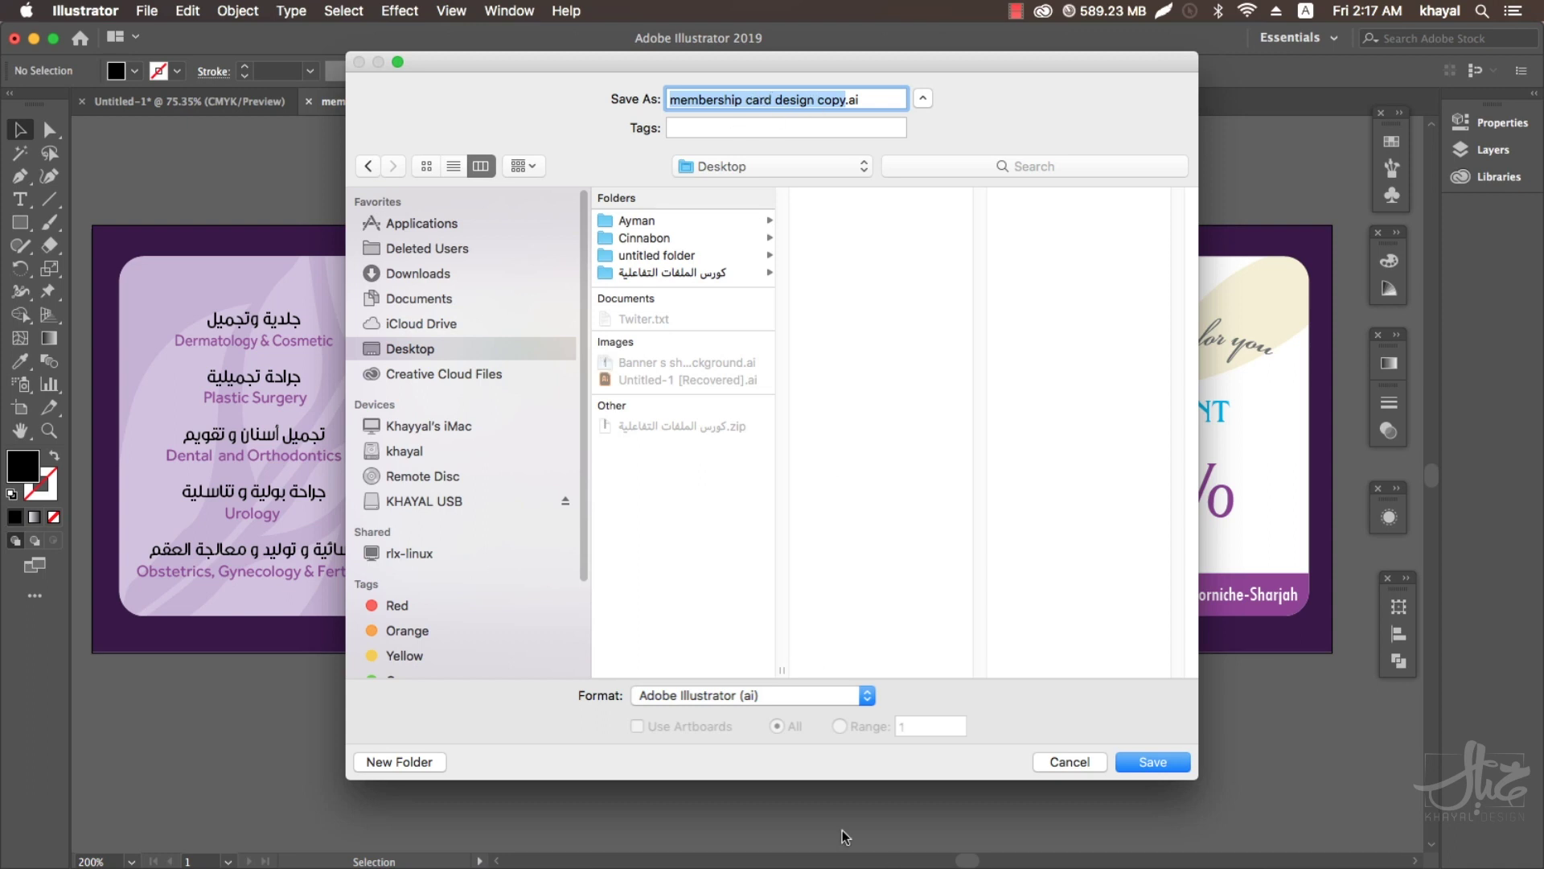
click(745, 702)
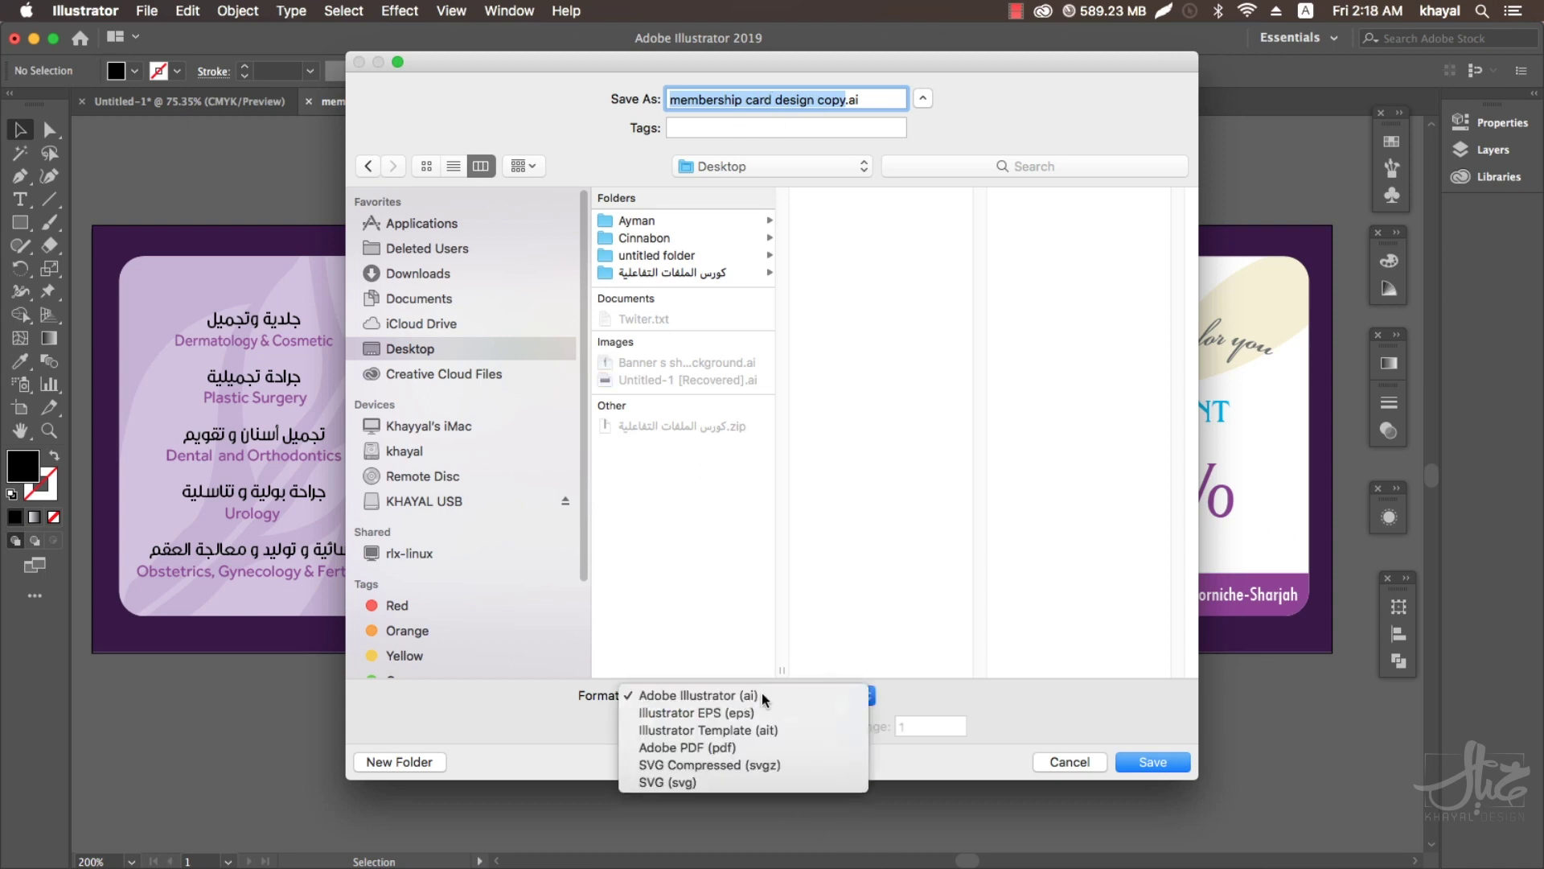
click(761, 693)
click(1134, 761)
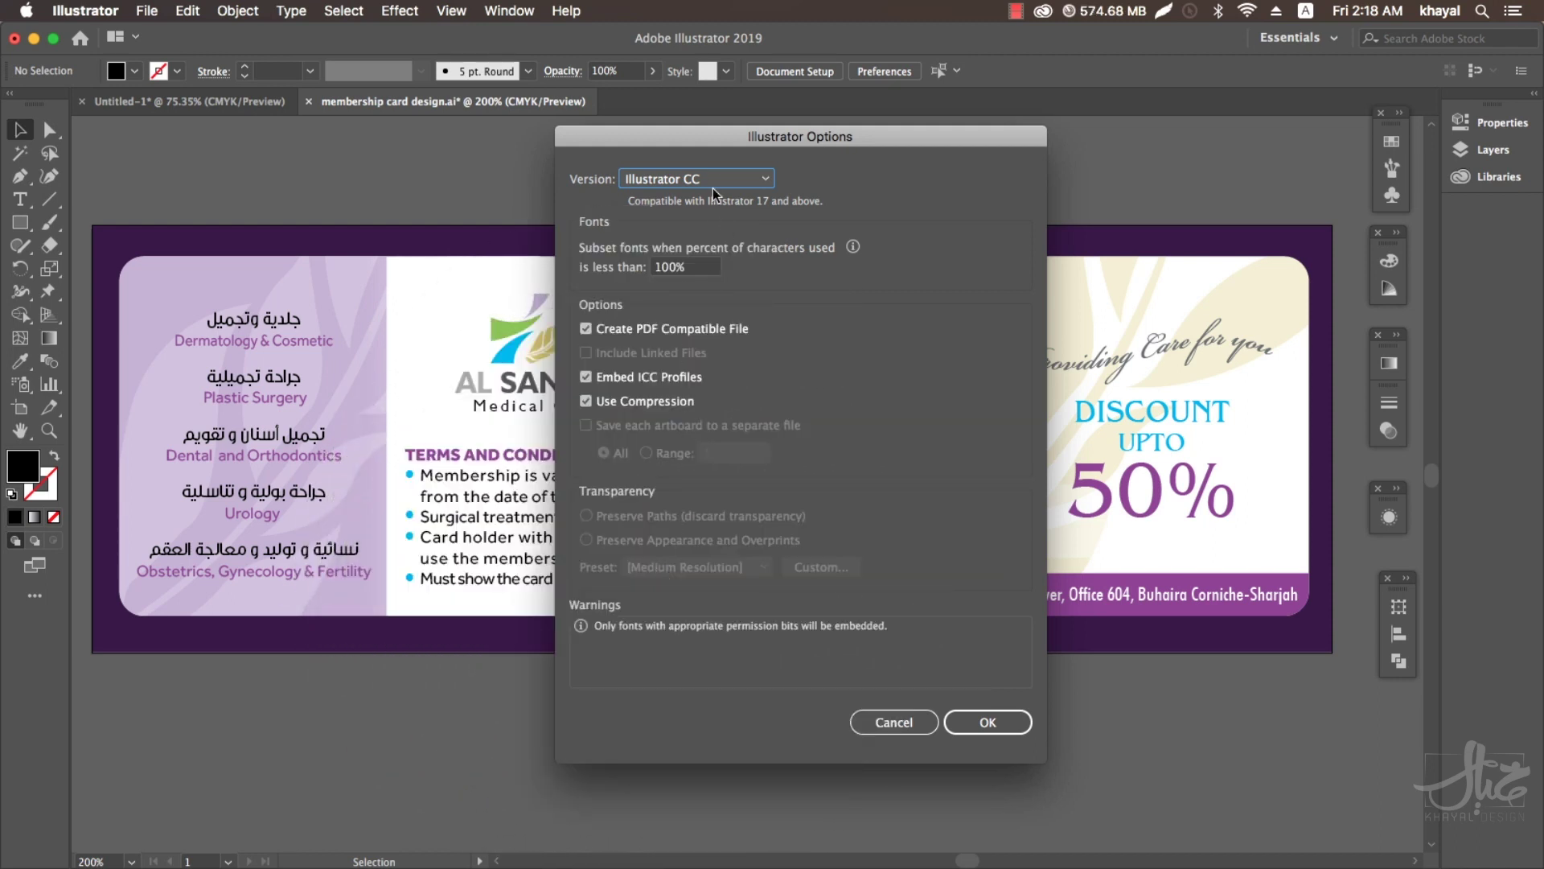
Set version Illustrator 8 with the 'text outline' flattener preset and accept the legacy warning.
click(710, 172)
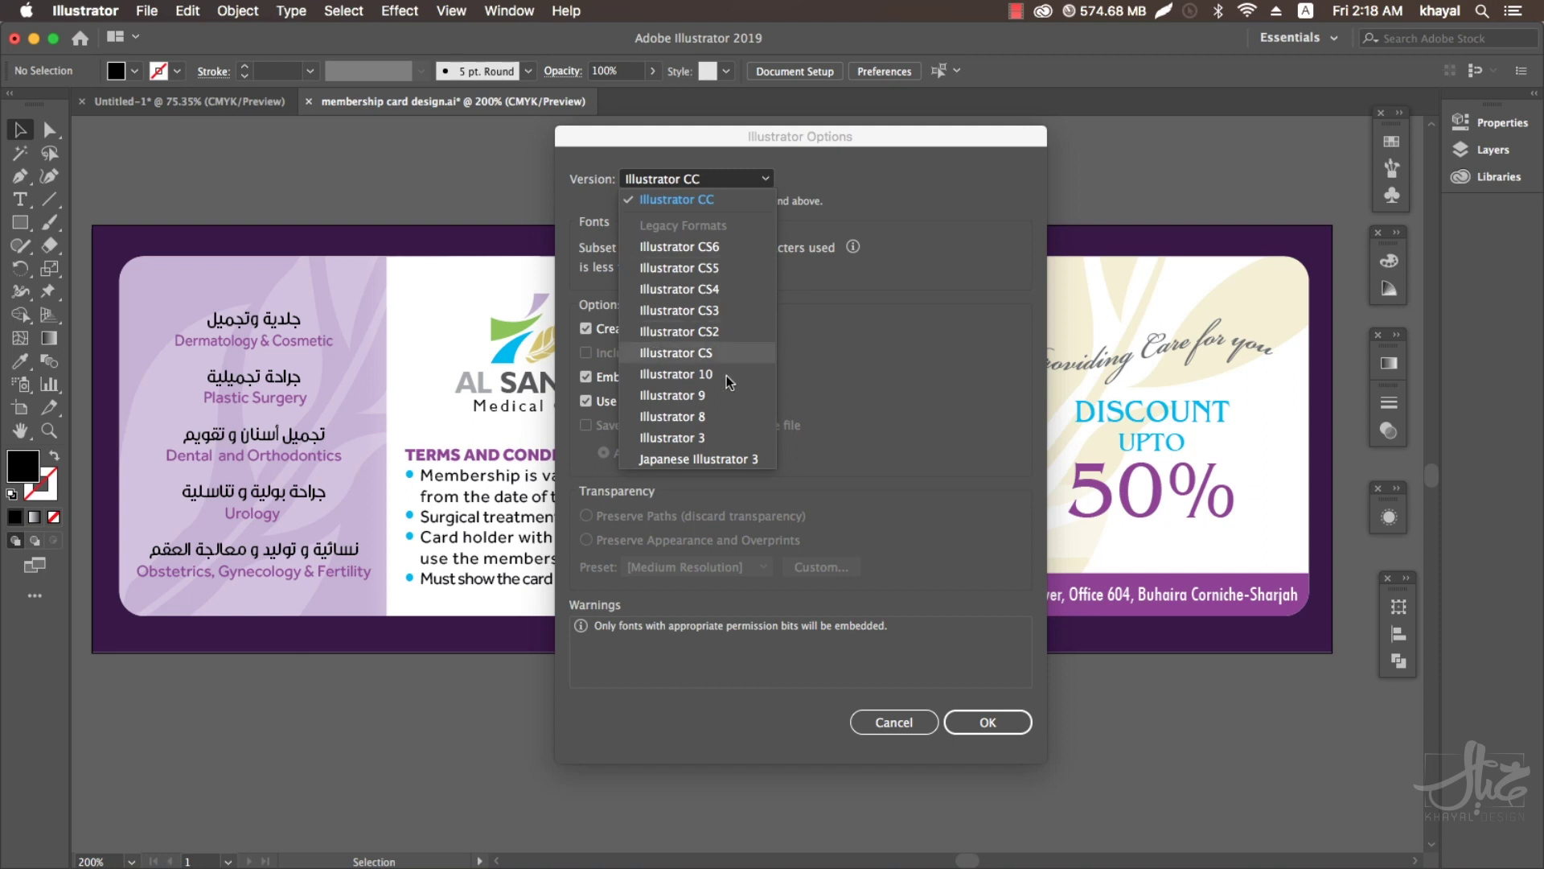
click(713, 417)
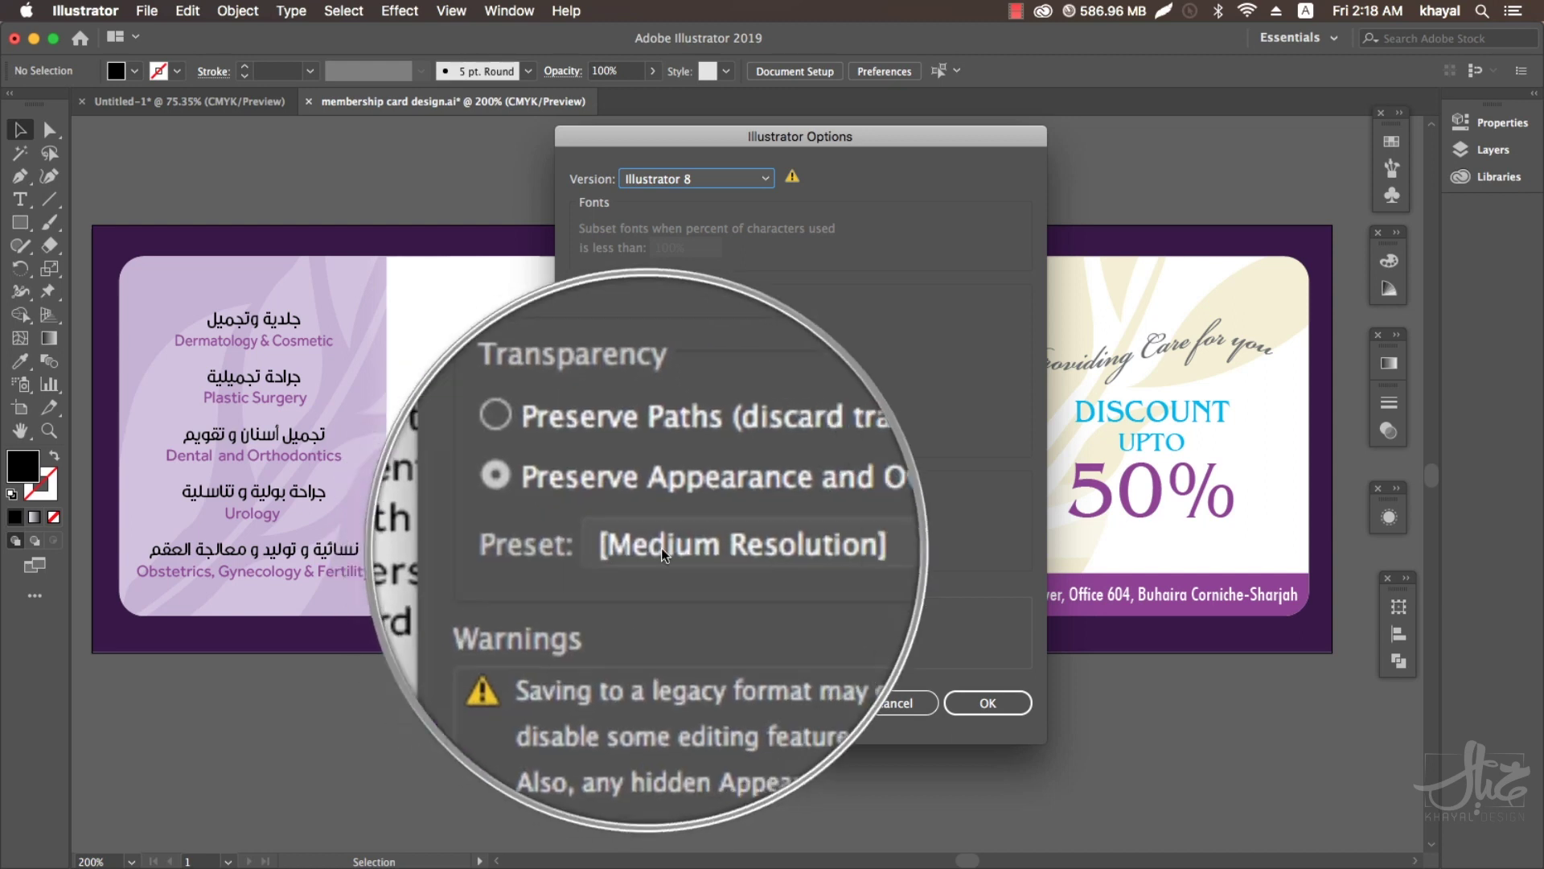
click(670, 547)
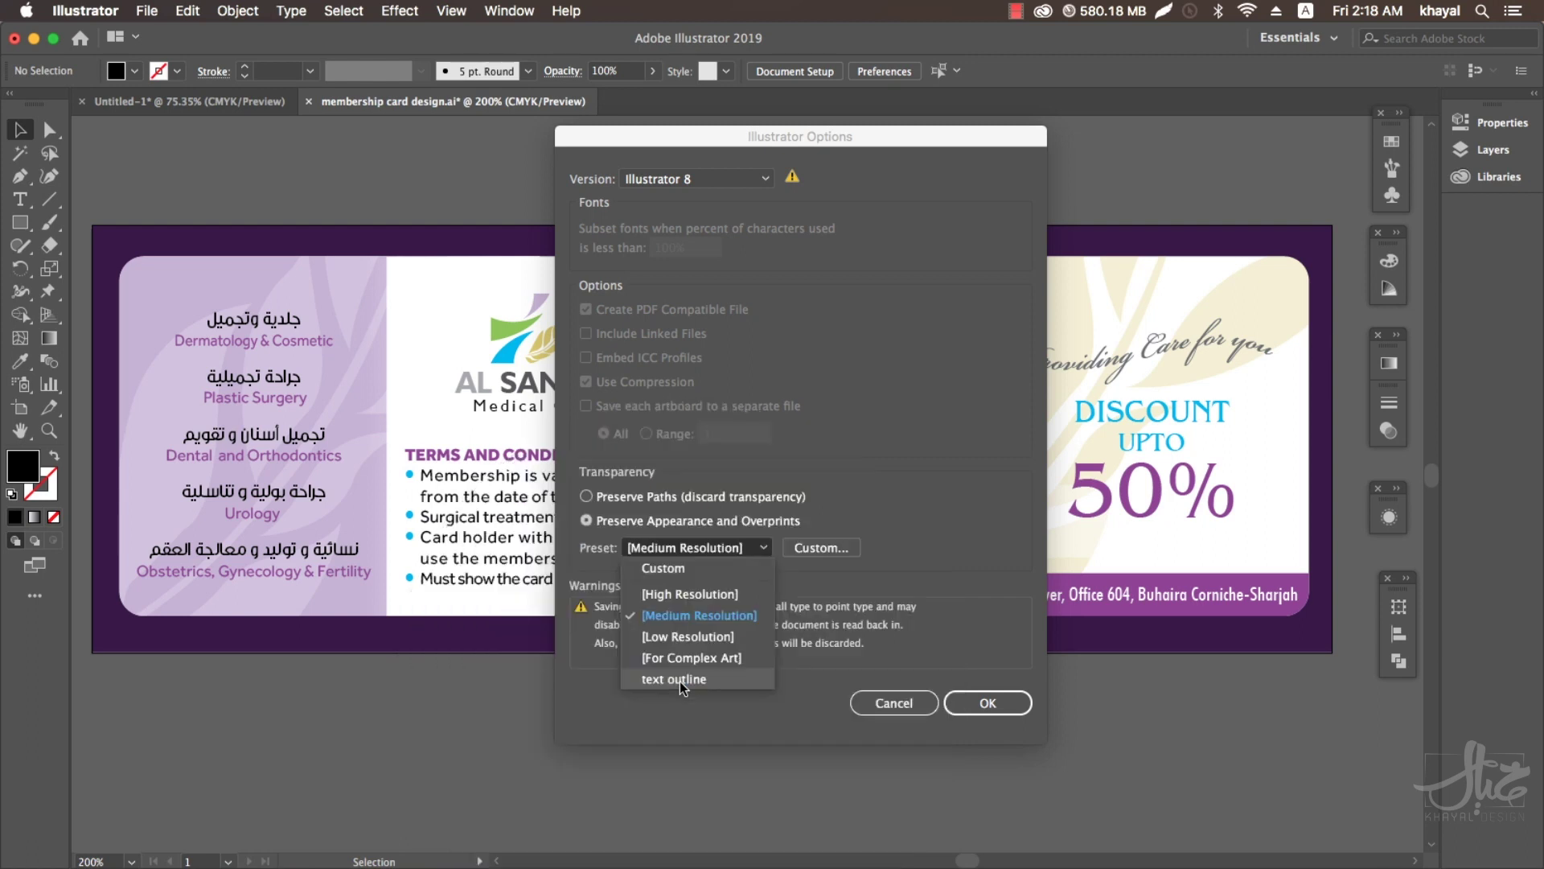
click(679, 683)
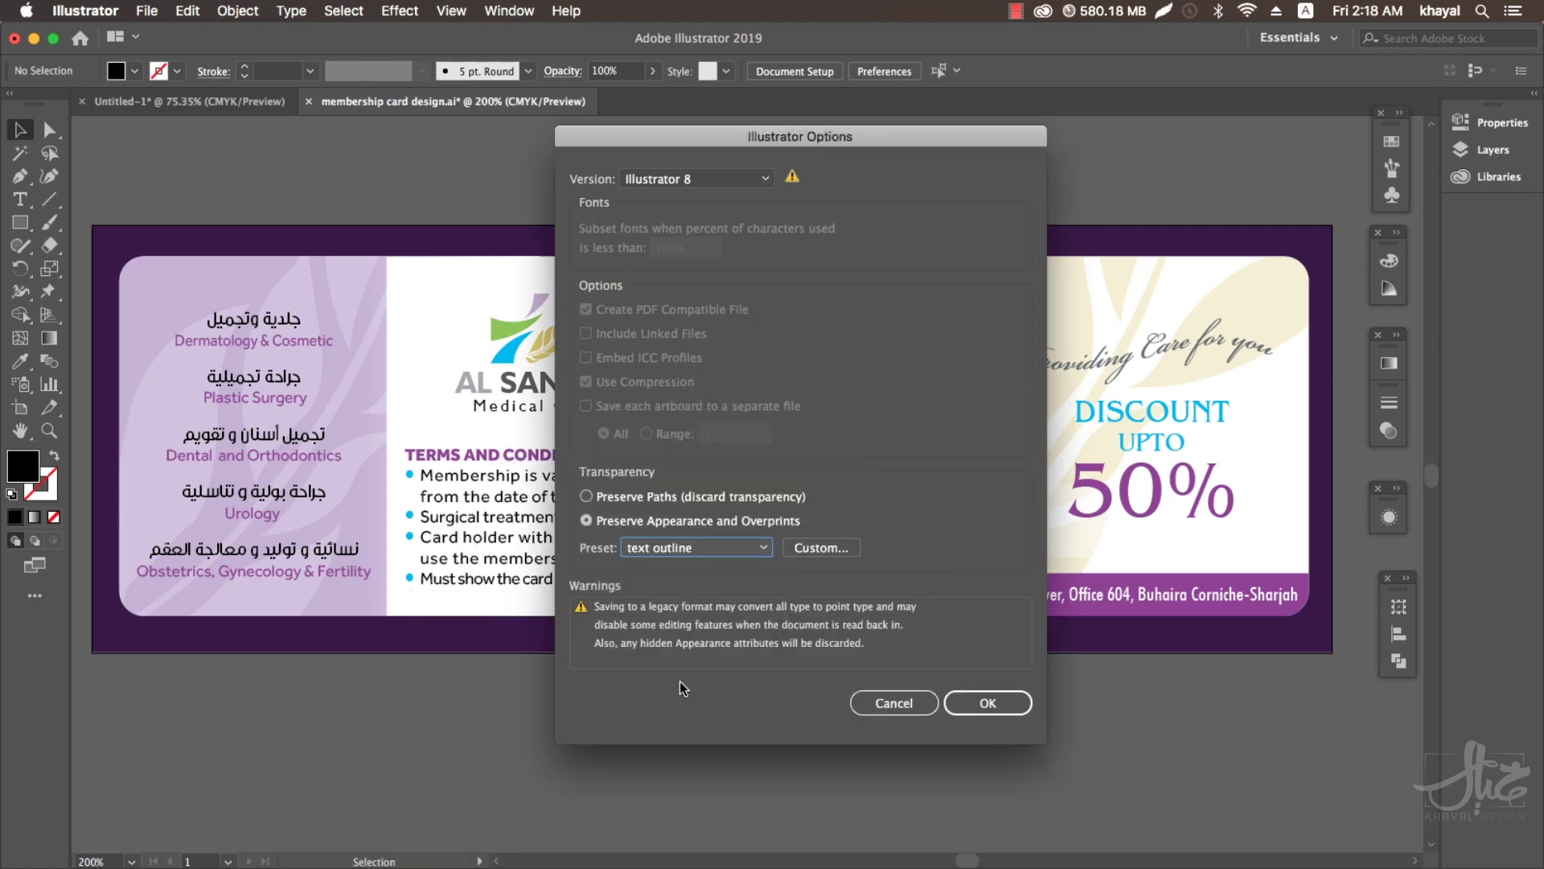
click(1008, 703)
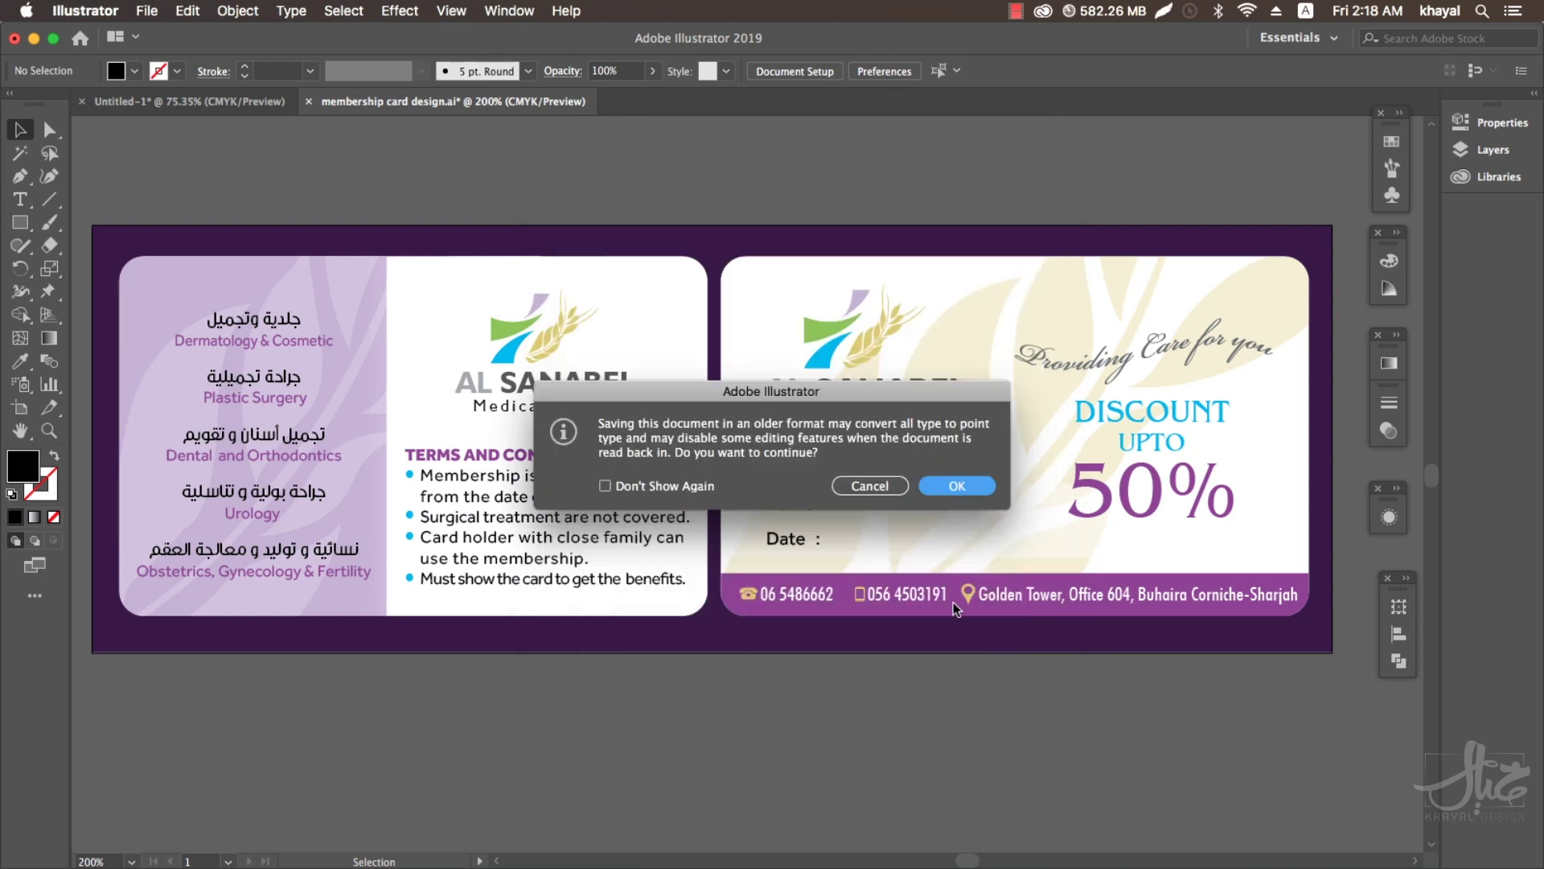
click(940, 485)
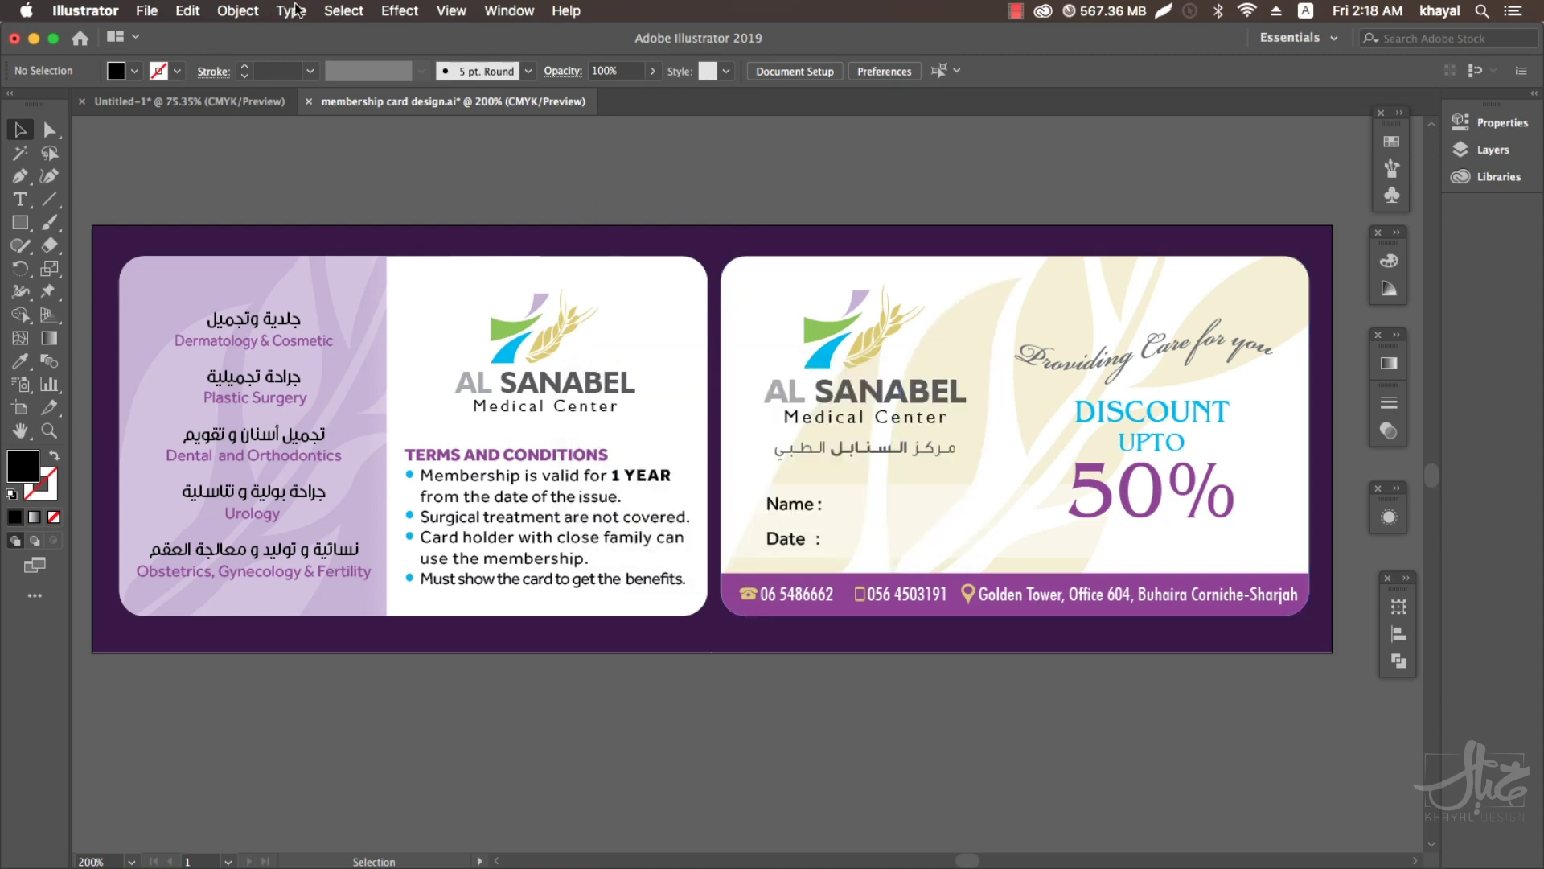
Open the saved membership card design copy file.
click(147, 11)
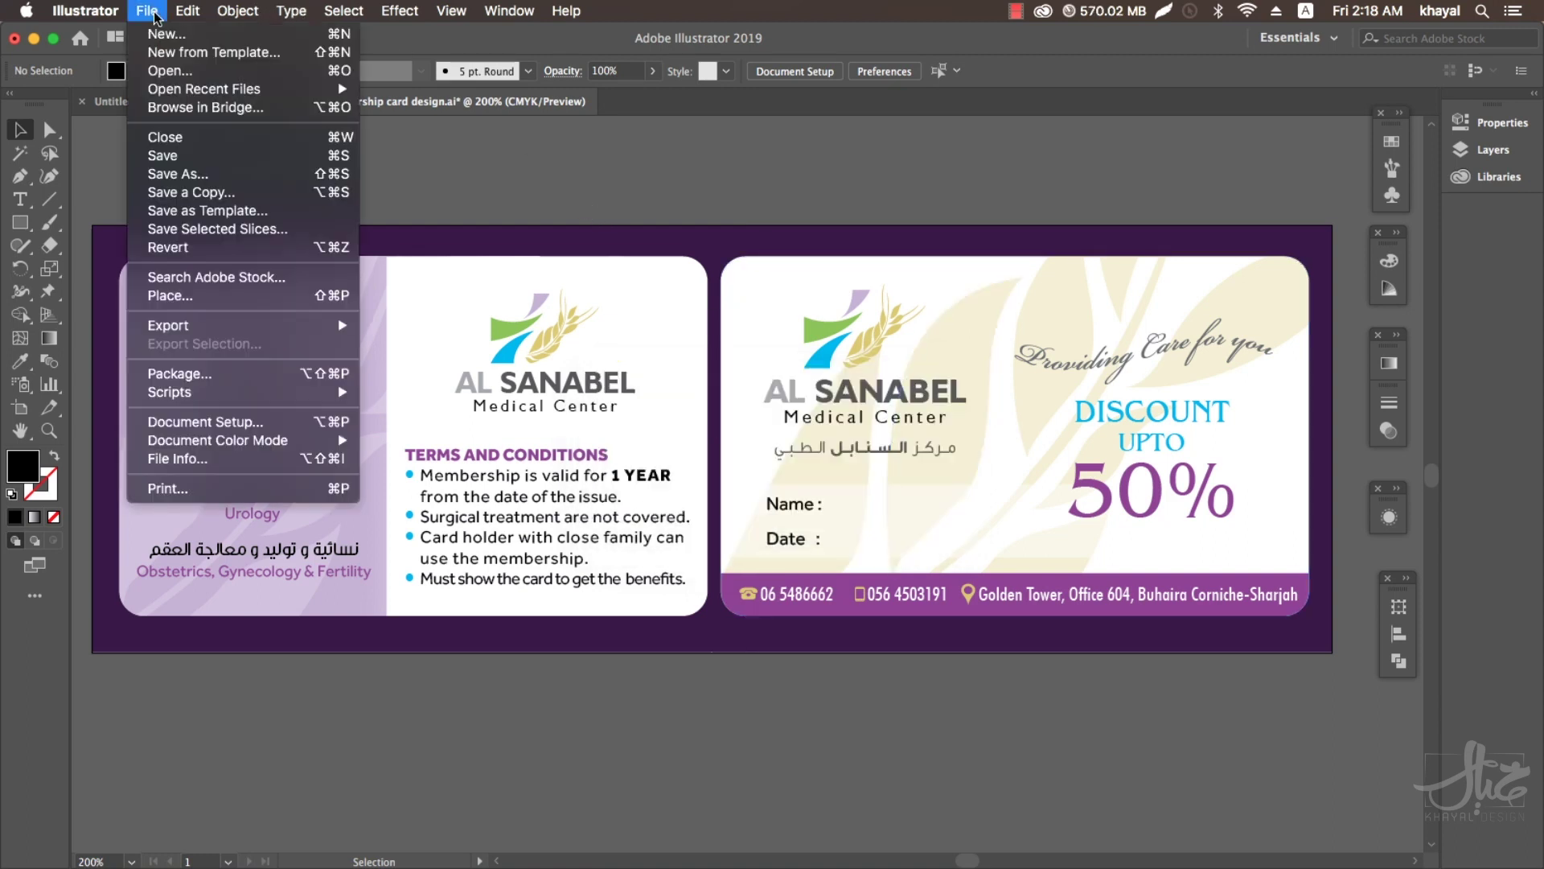
click(168, 72)
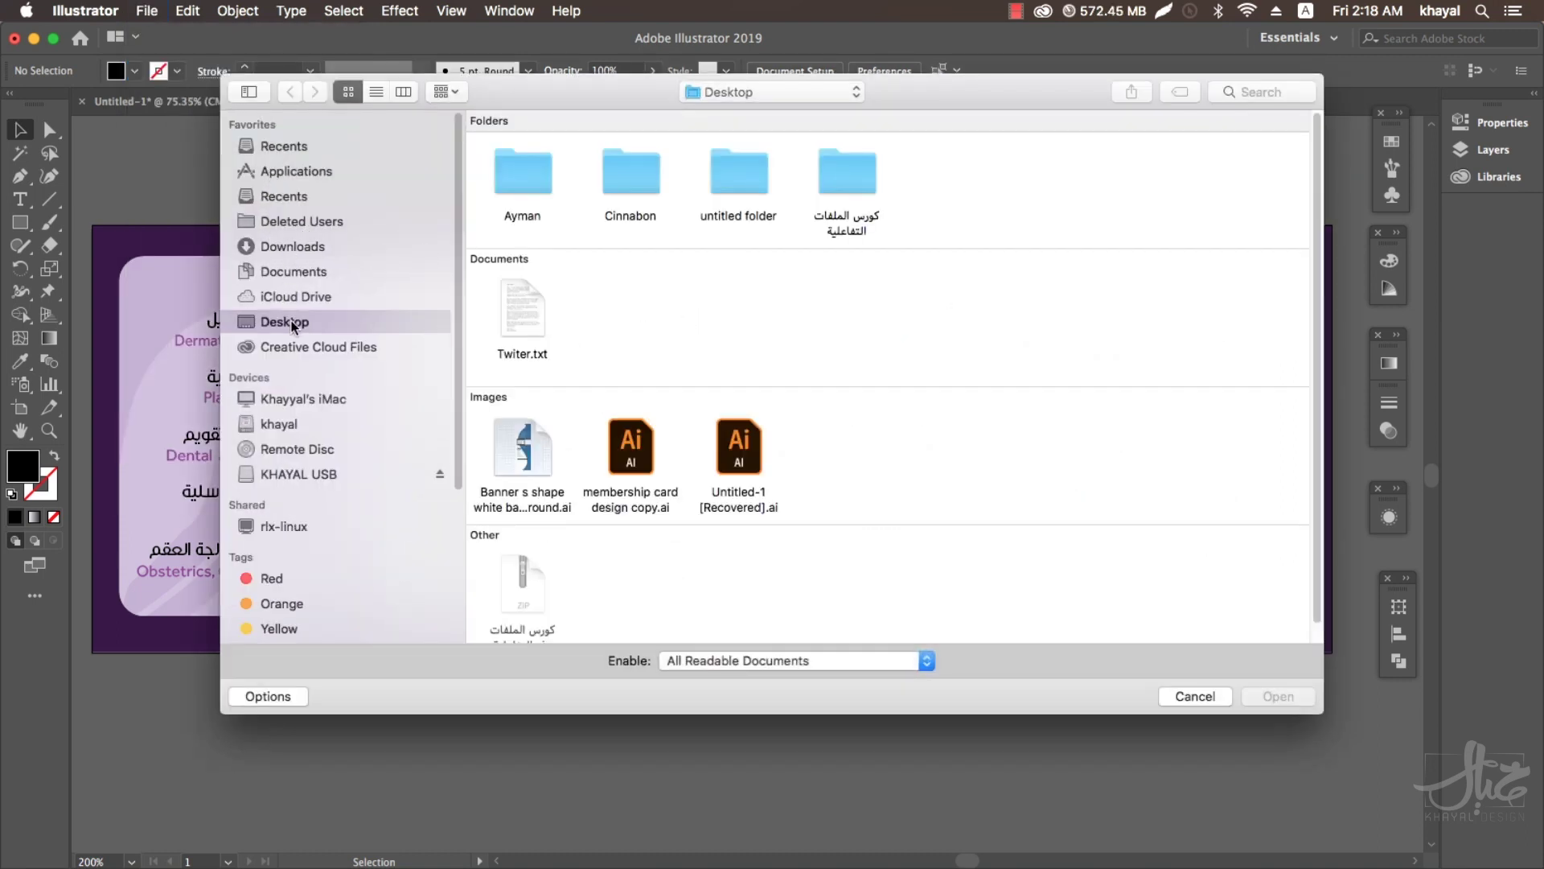
click(634, 447)
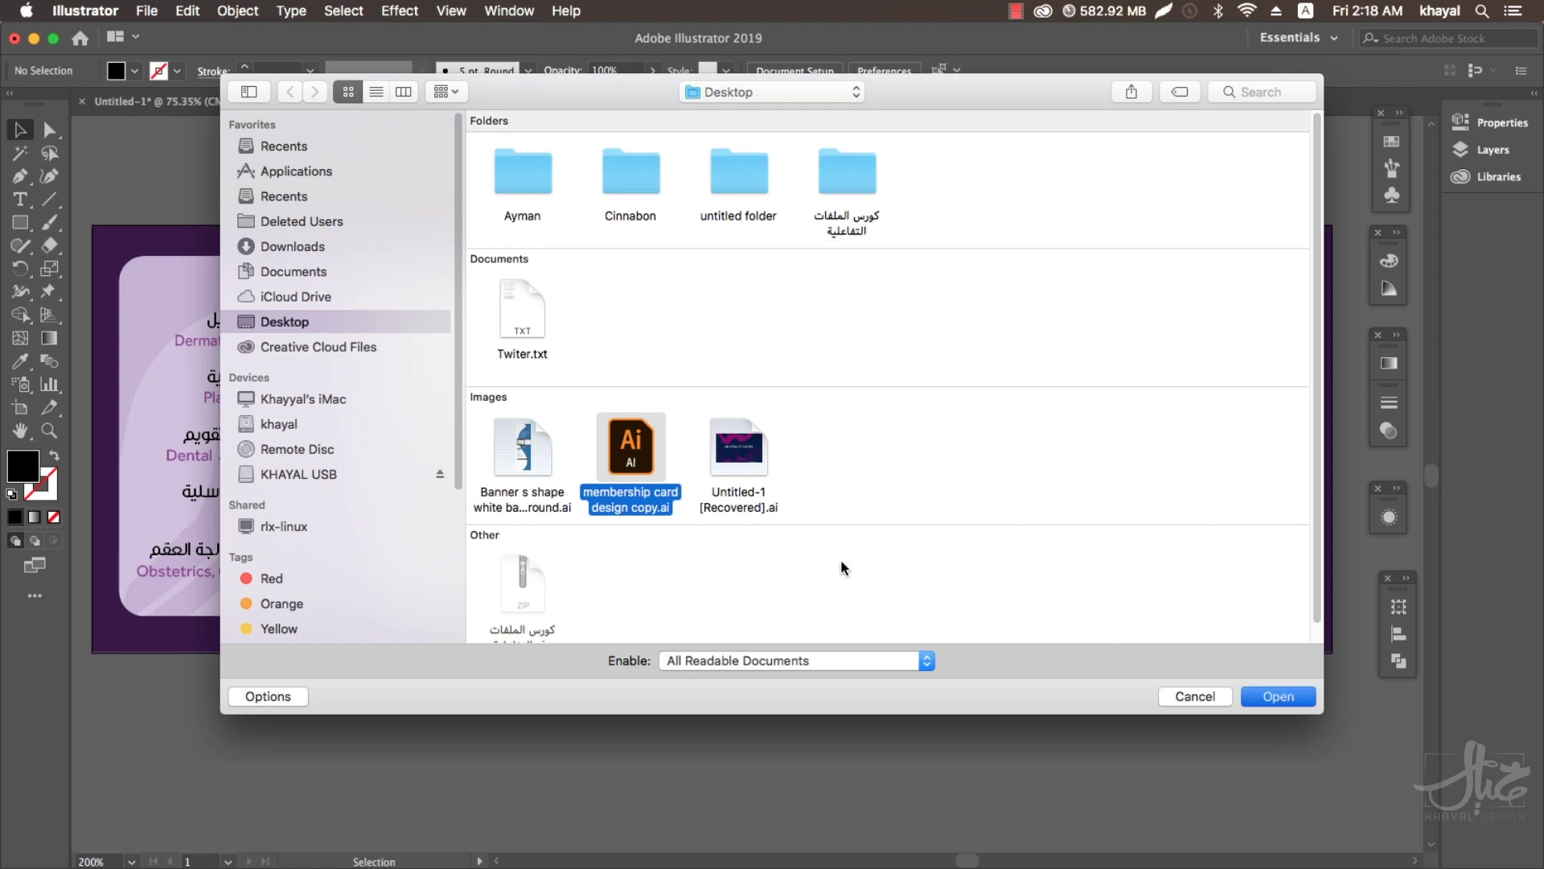
key(Return)
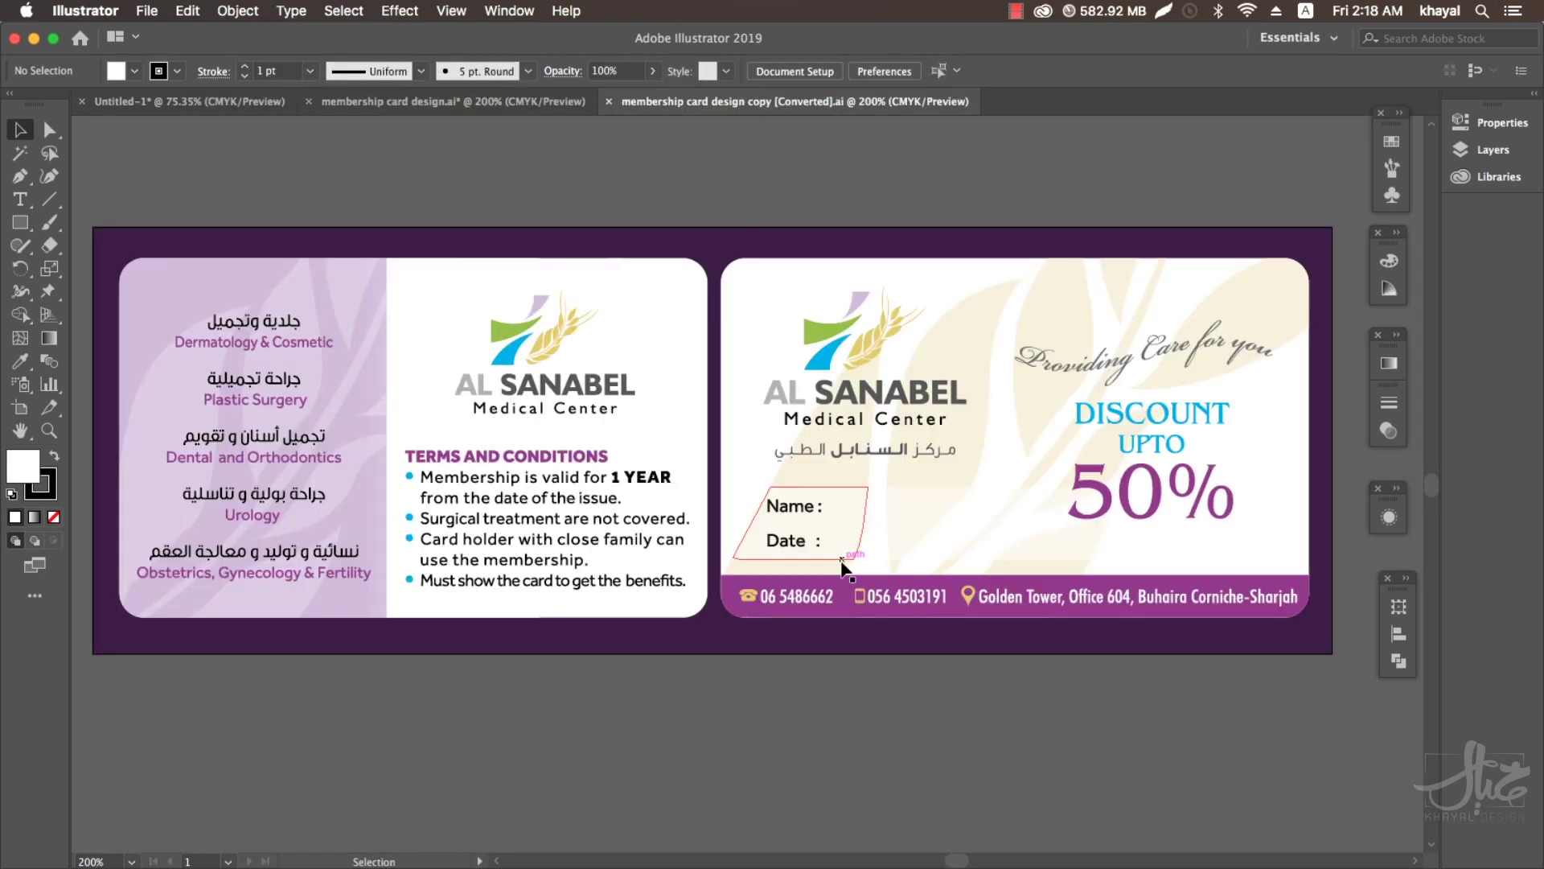
Select the whole card artwork and ungroup it.
click(474, 587)
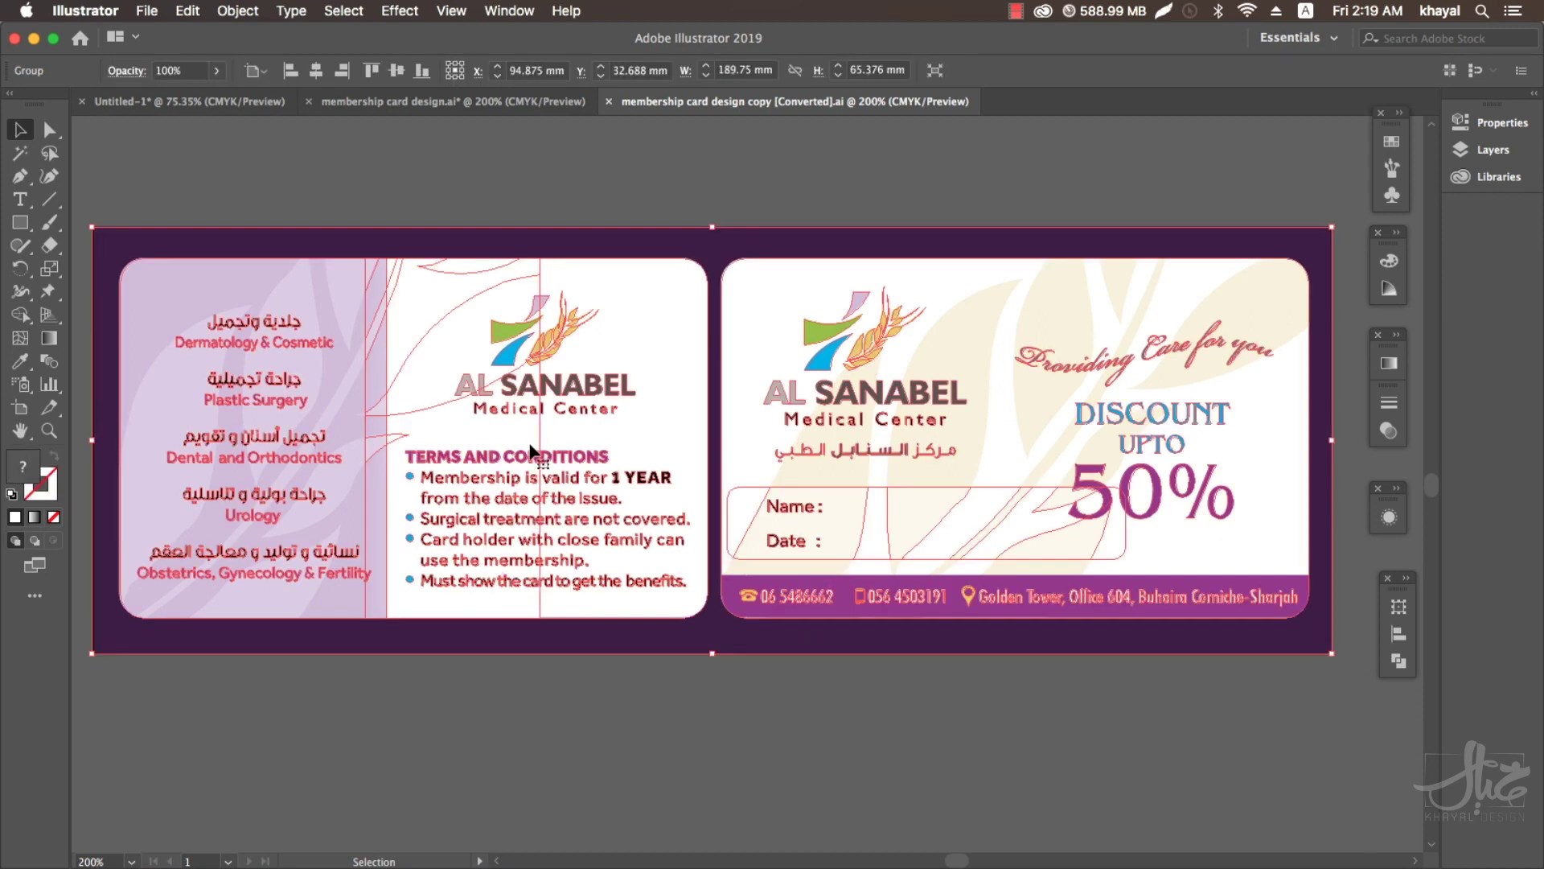
right_click(529, 452)
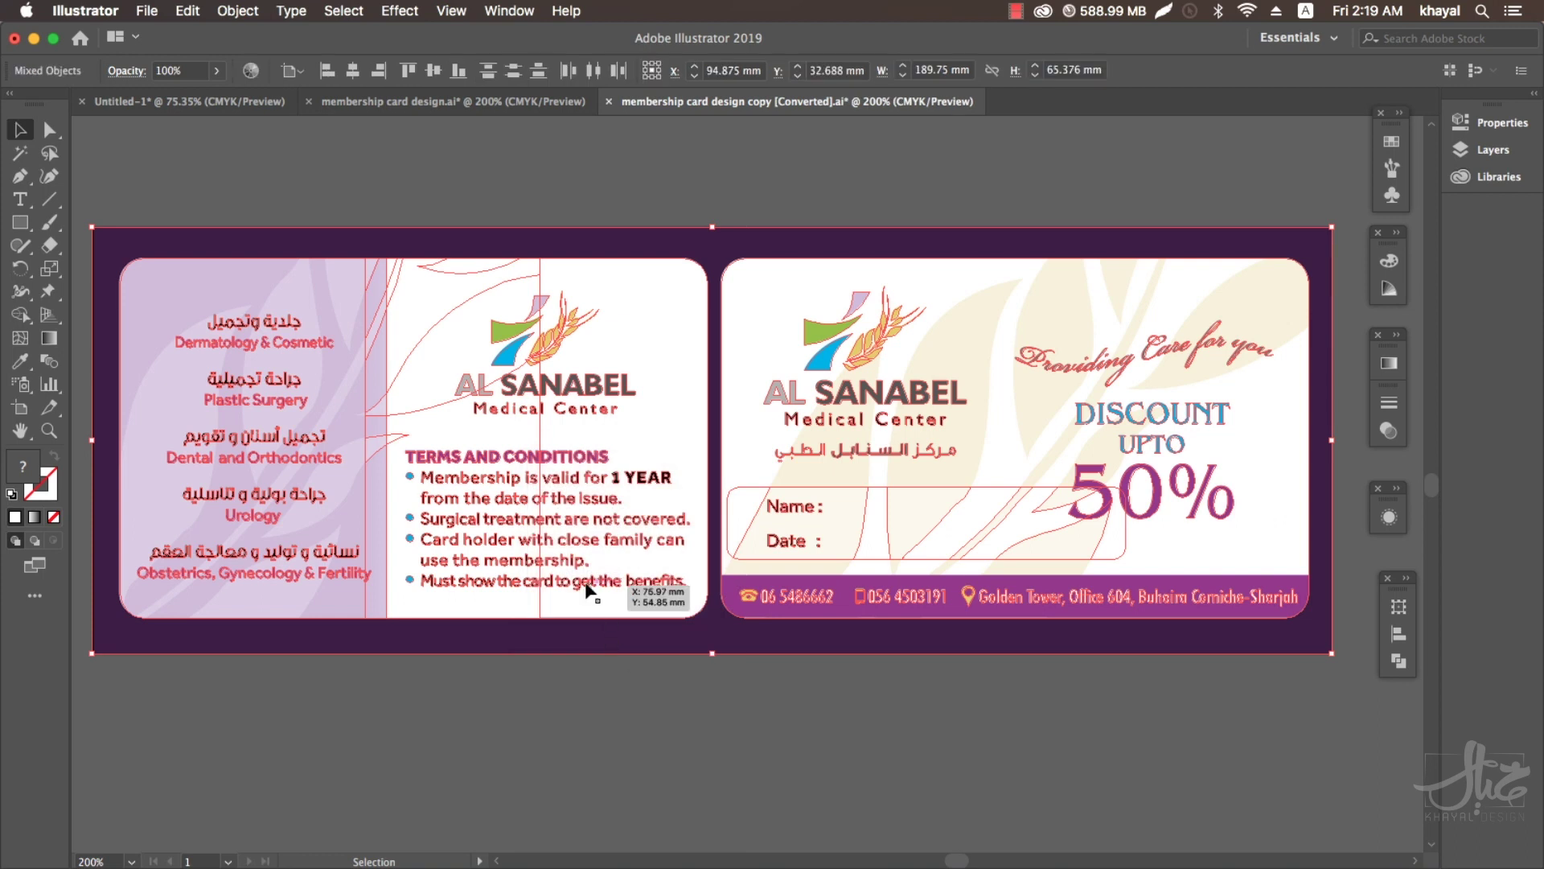
click(666, 756)
click(575, 593)
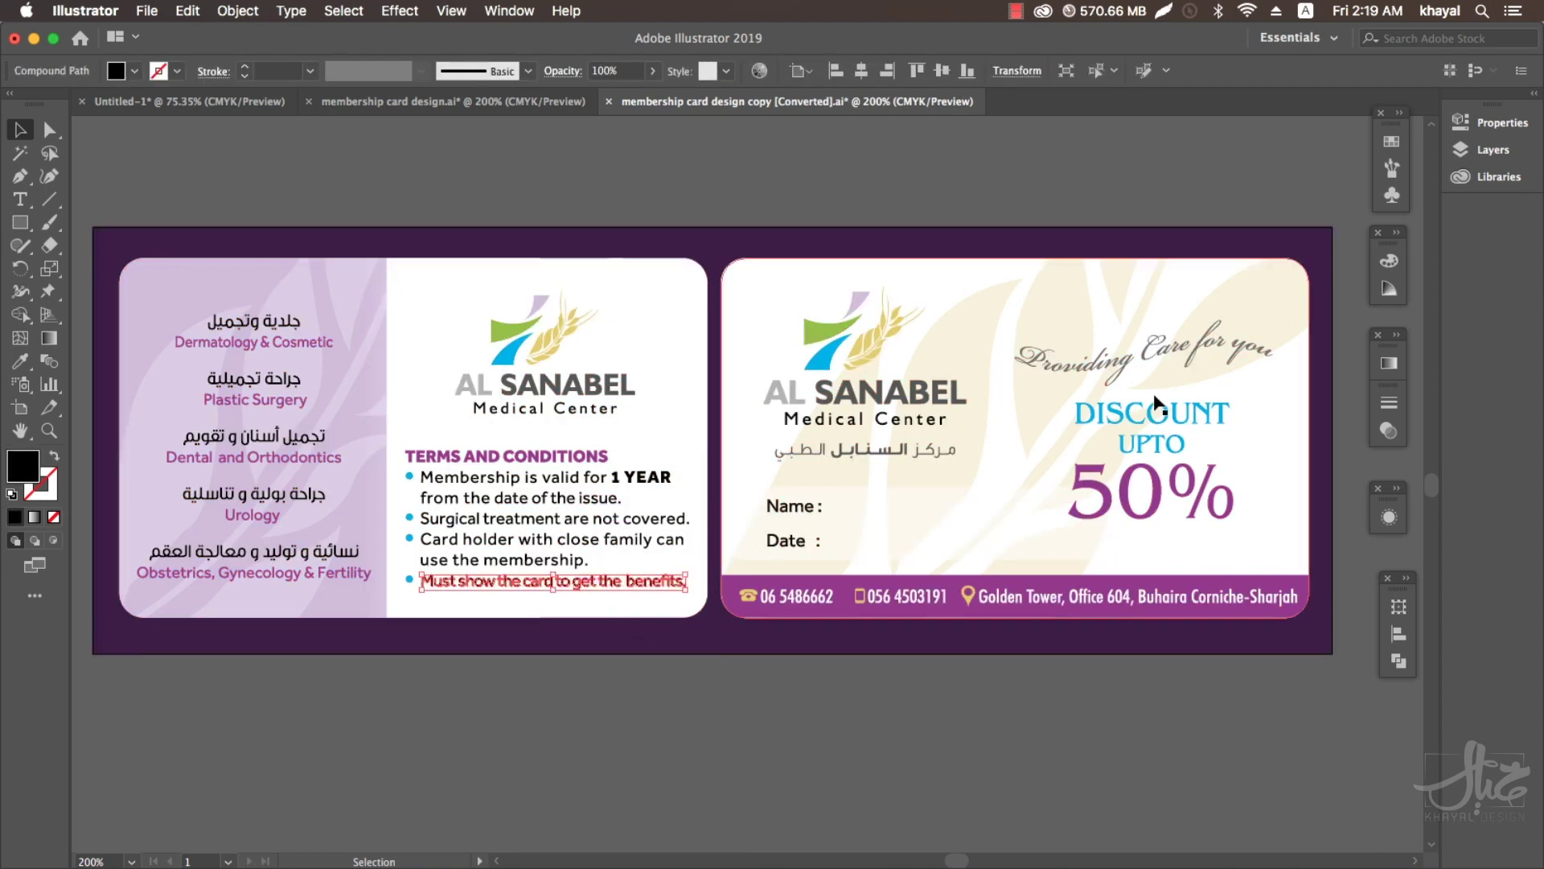
Zoom into the 'Providing Care for you' script and check its letters are outlined paths.
click(1100, 355)
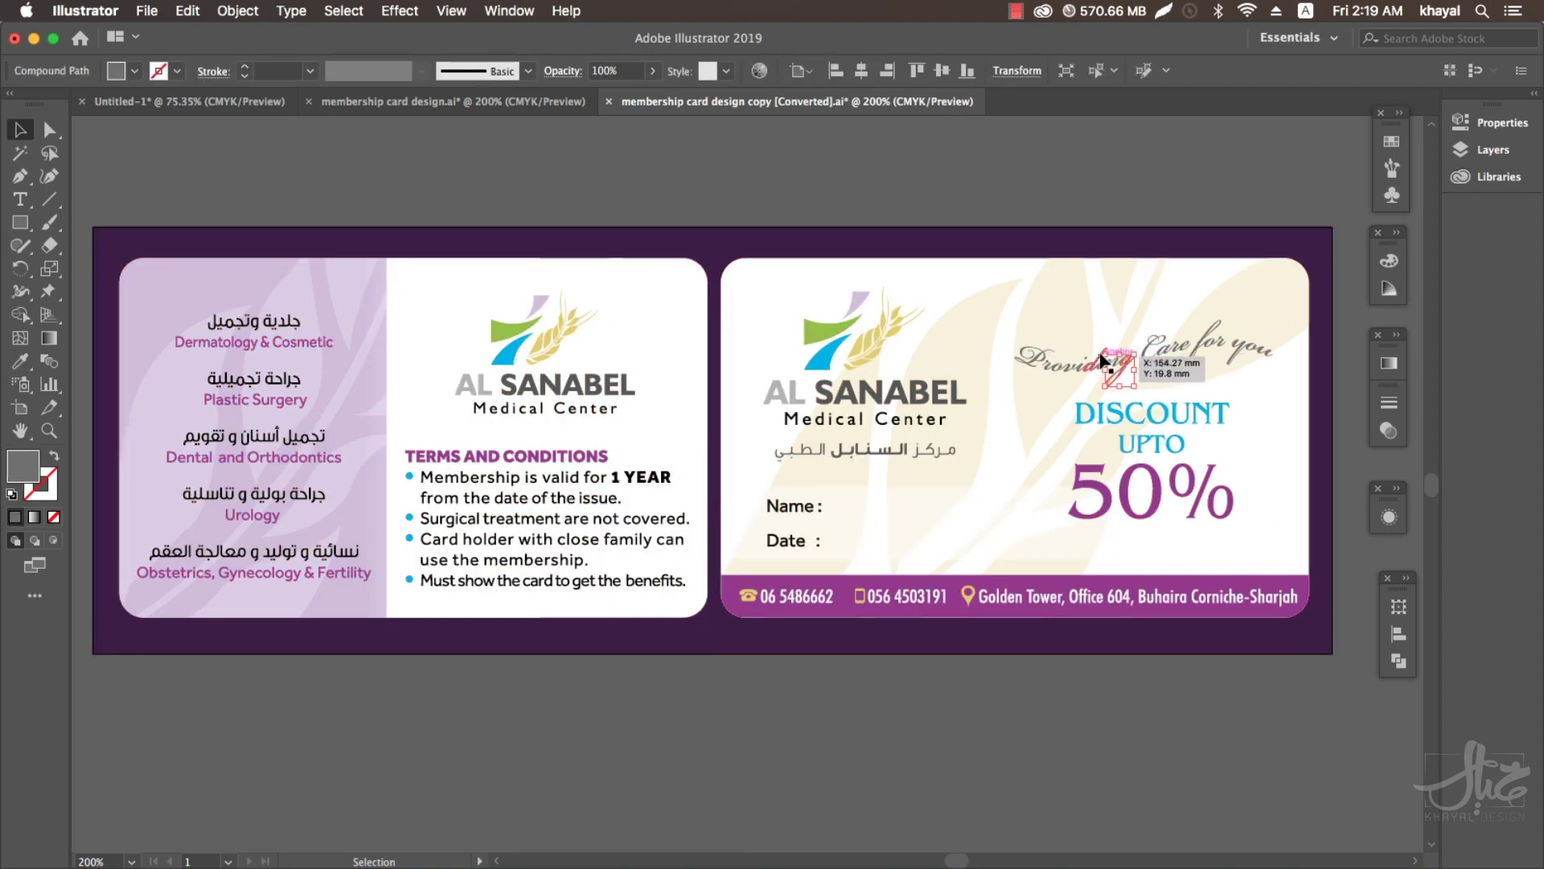
drag(980, 268, 1335, 483)
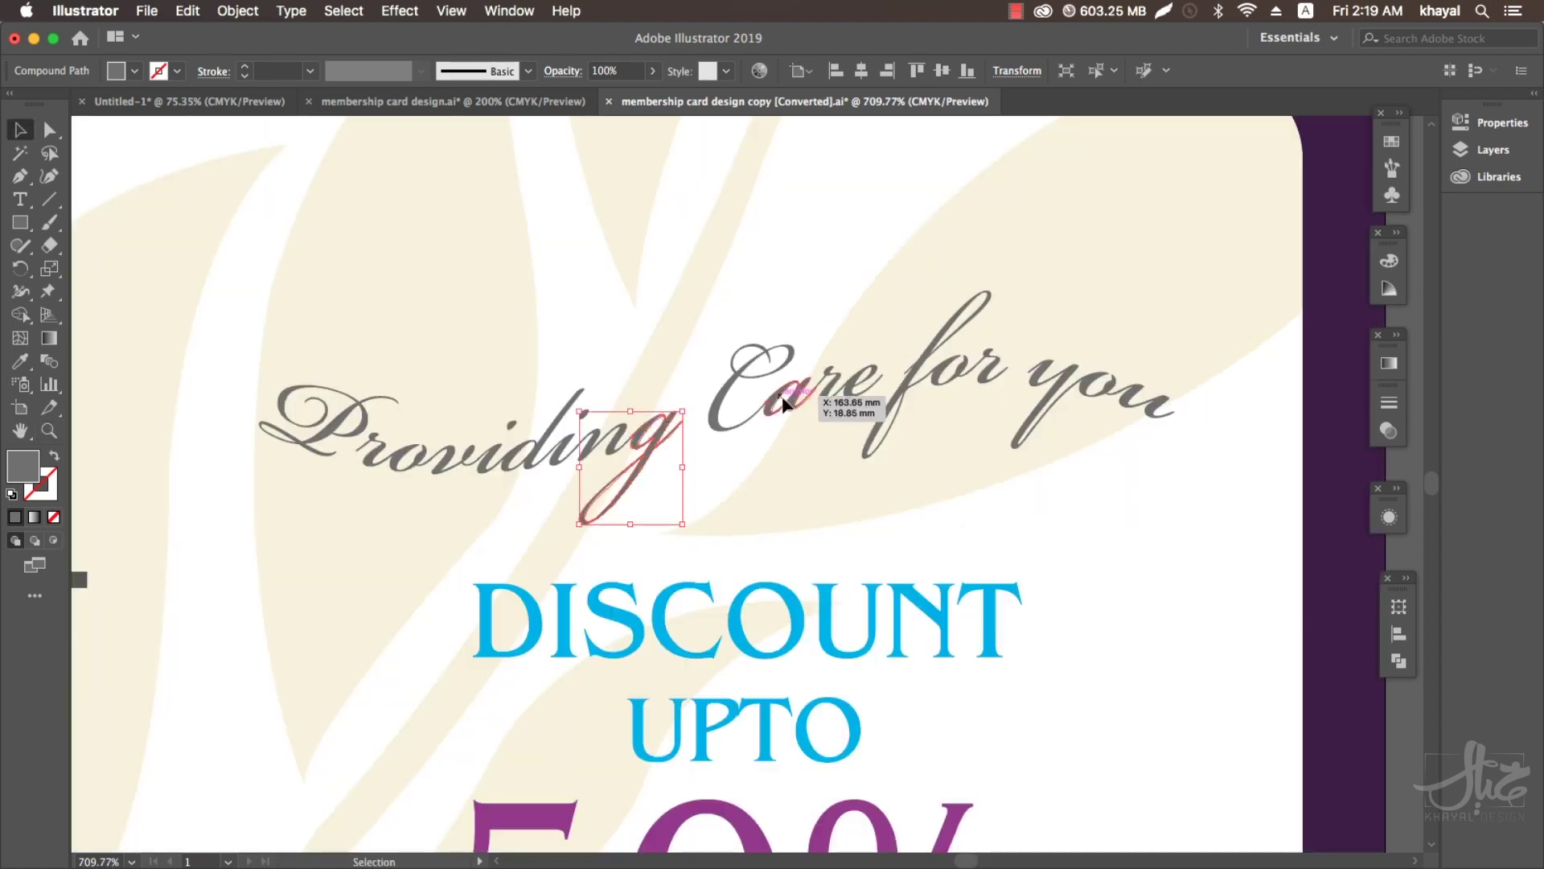
click(781, 396)
click(358, 400)
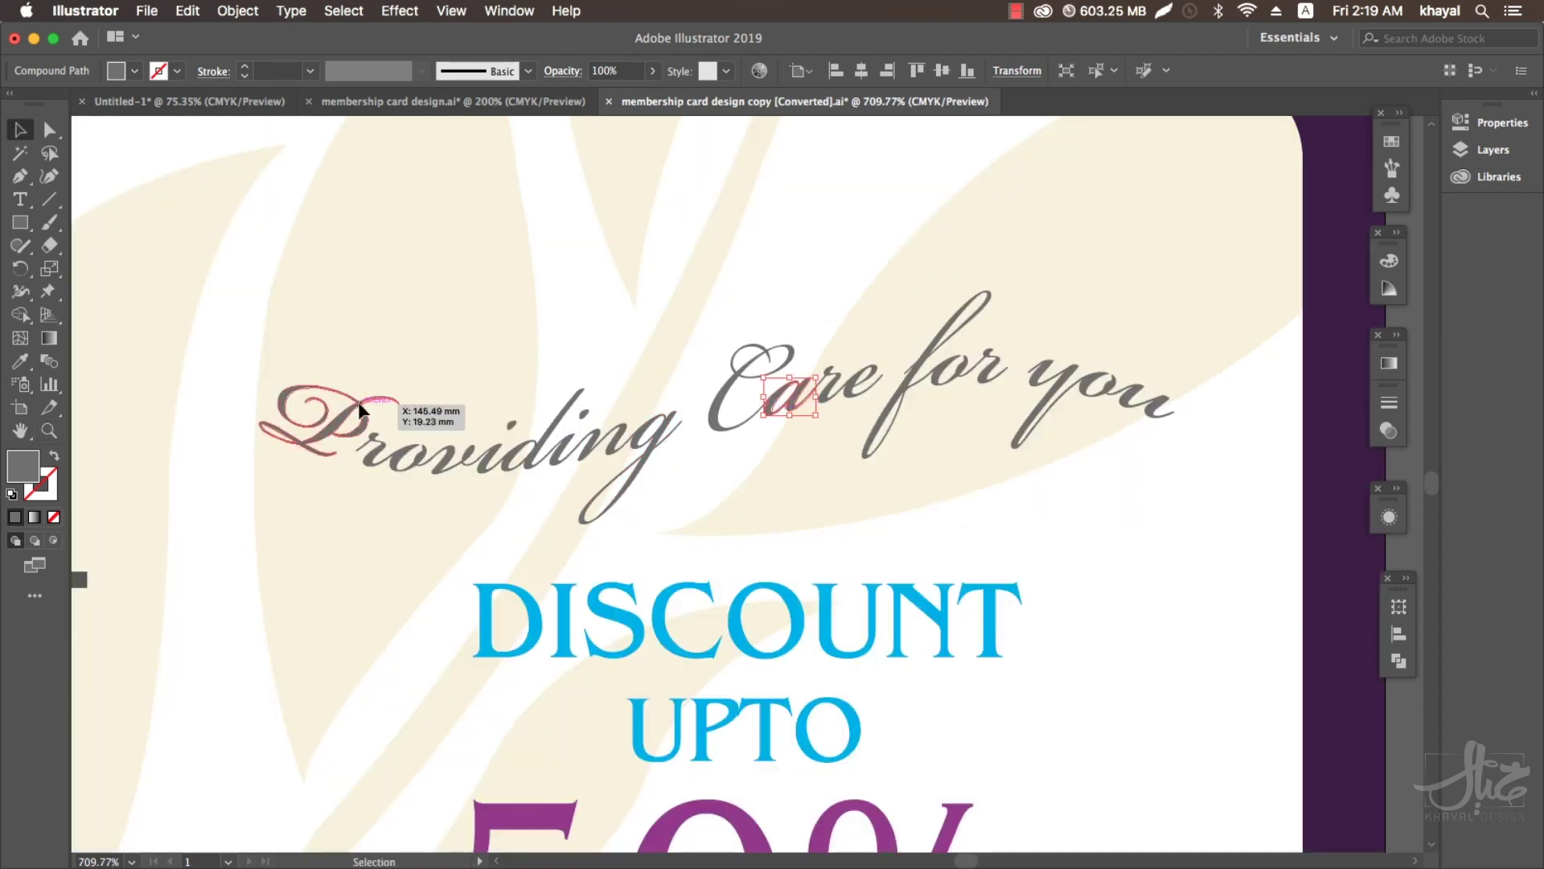
click(376, 449)
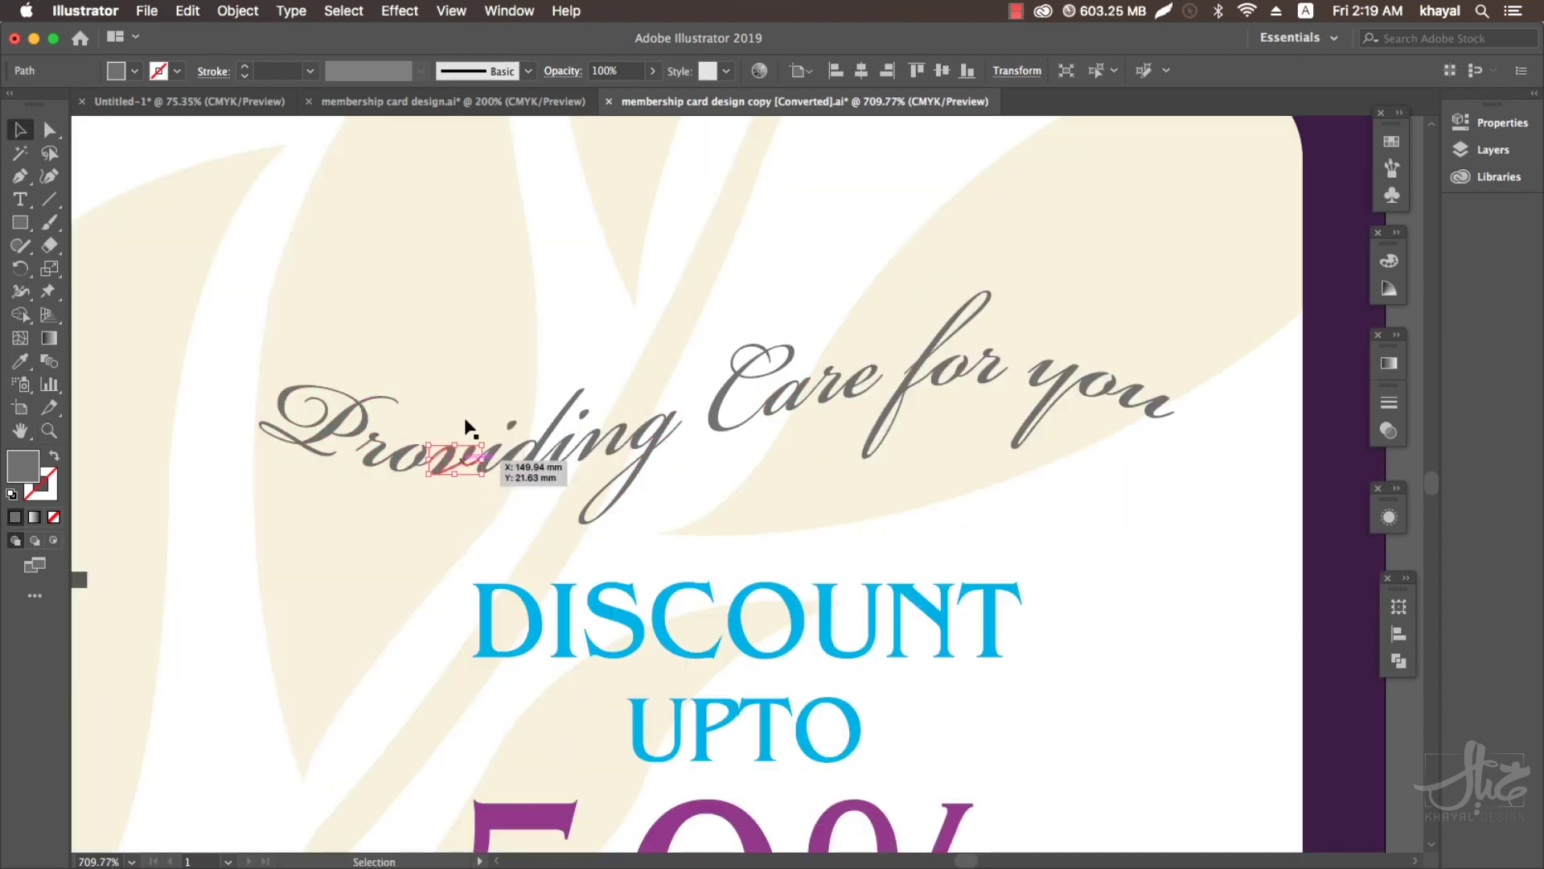
drag(442, 465, 386, 462)
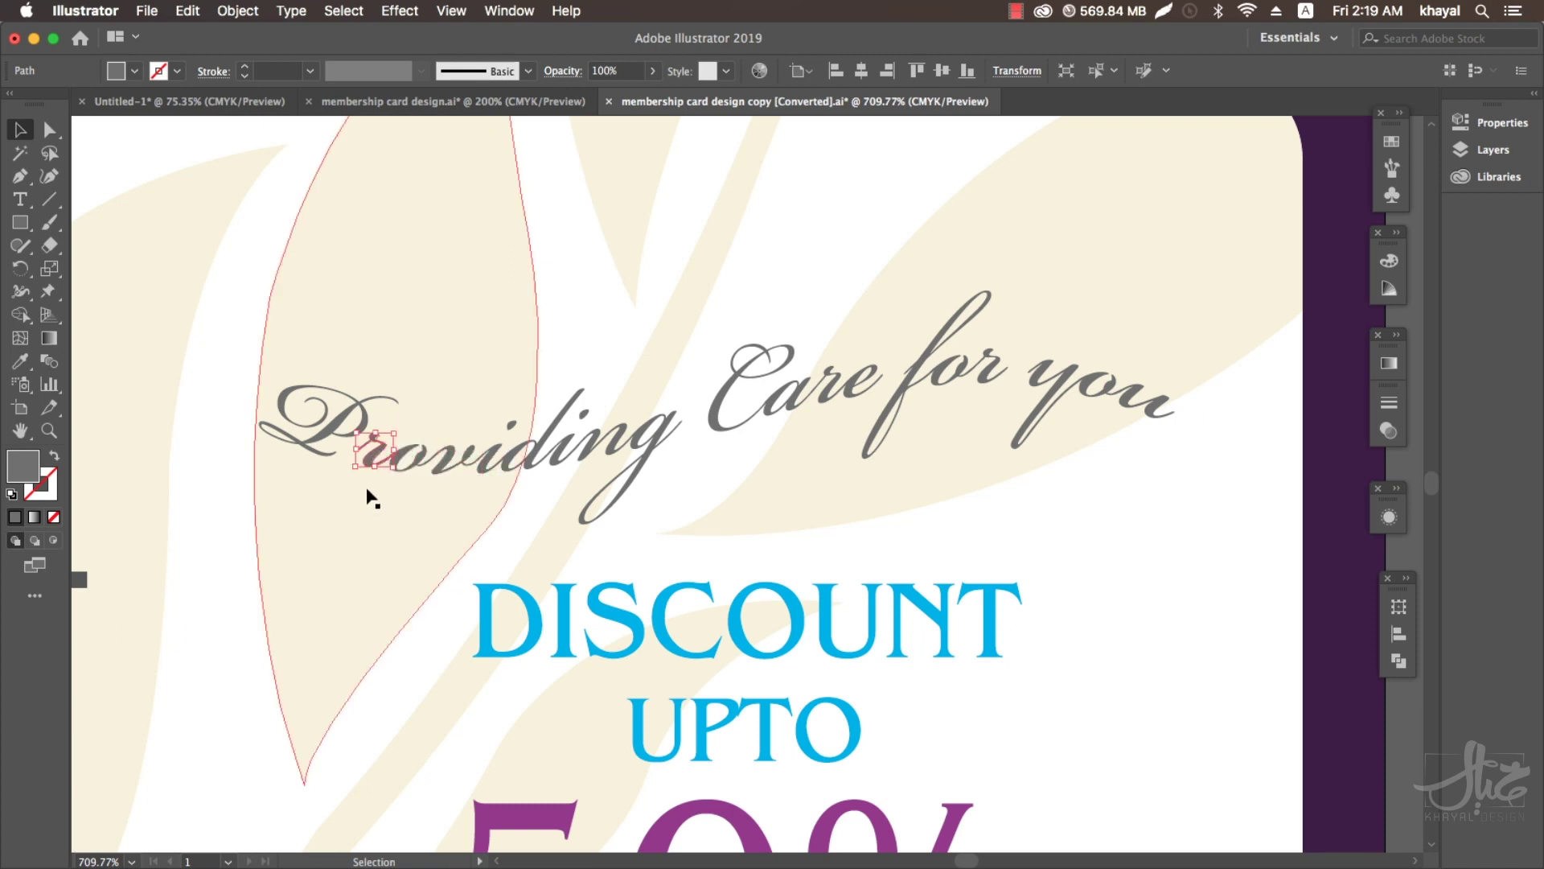
scroll(372, 498, down, 5)
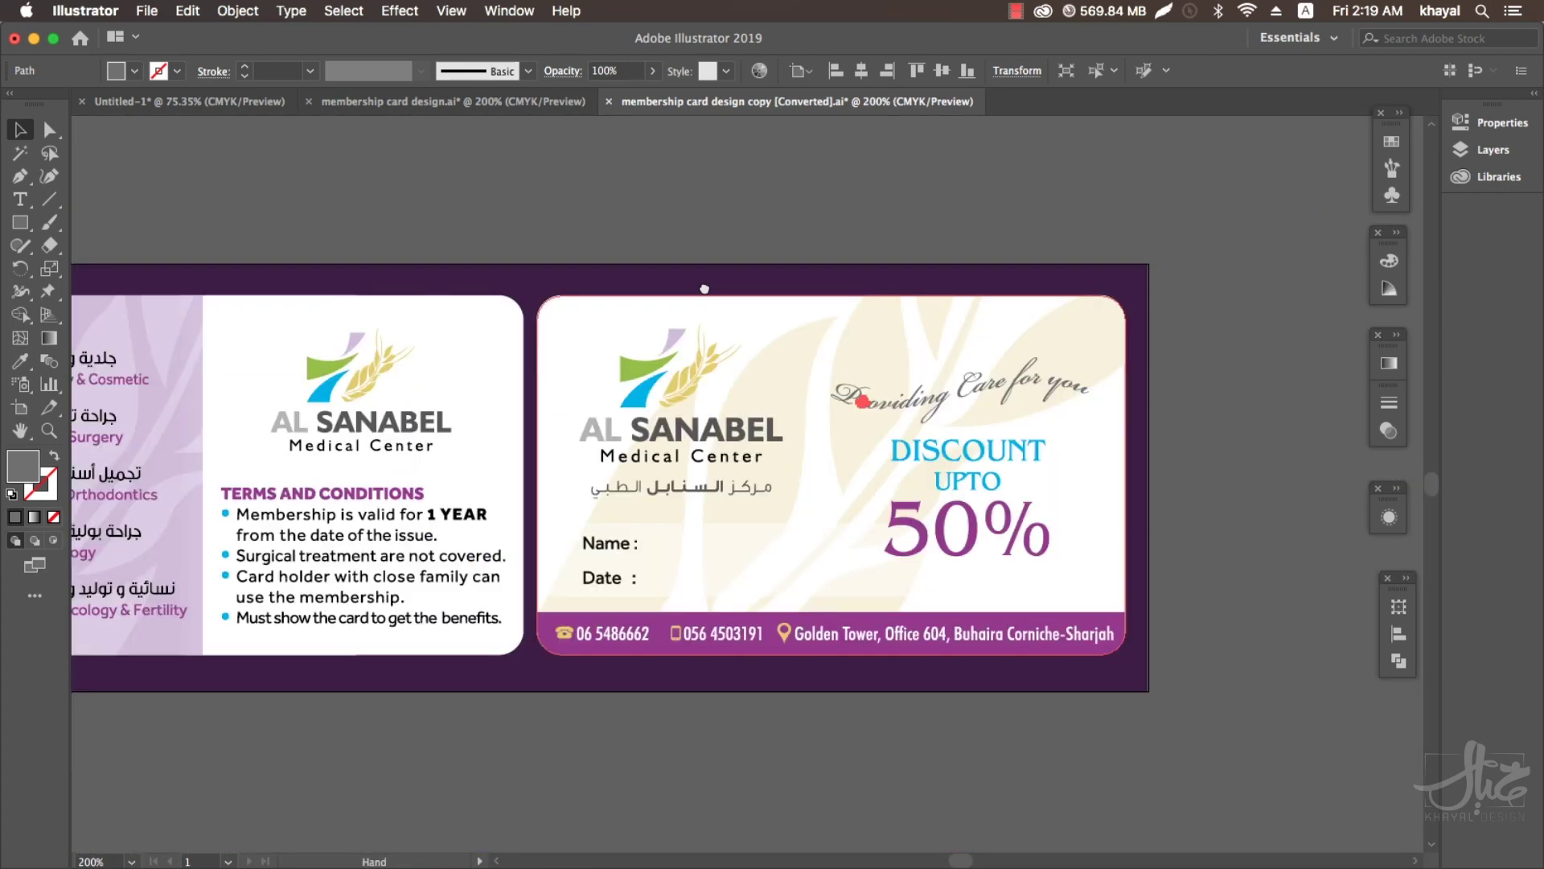
scroll(705, 288, left, 5)
click(571, 190)
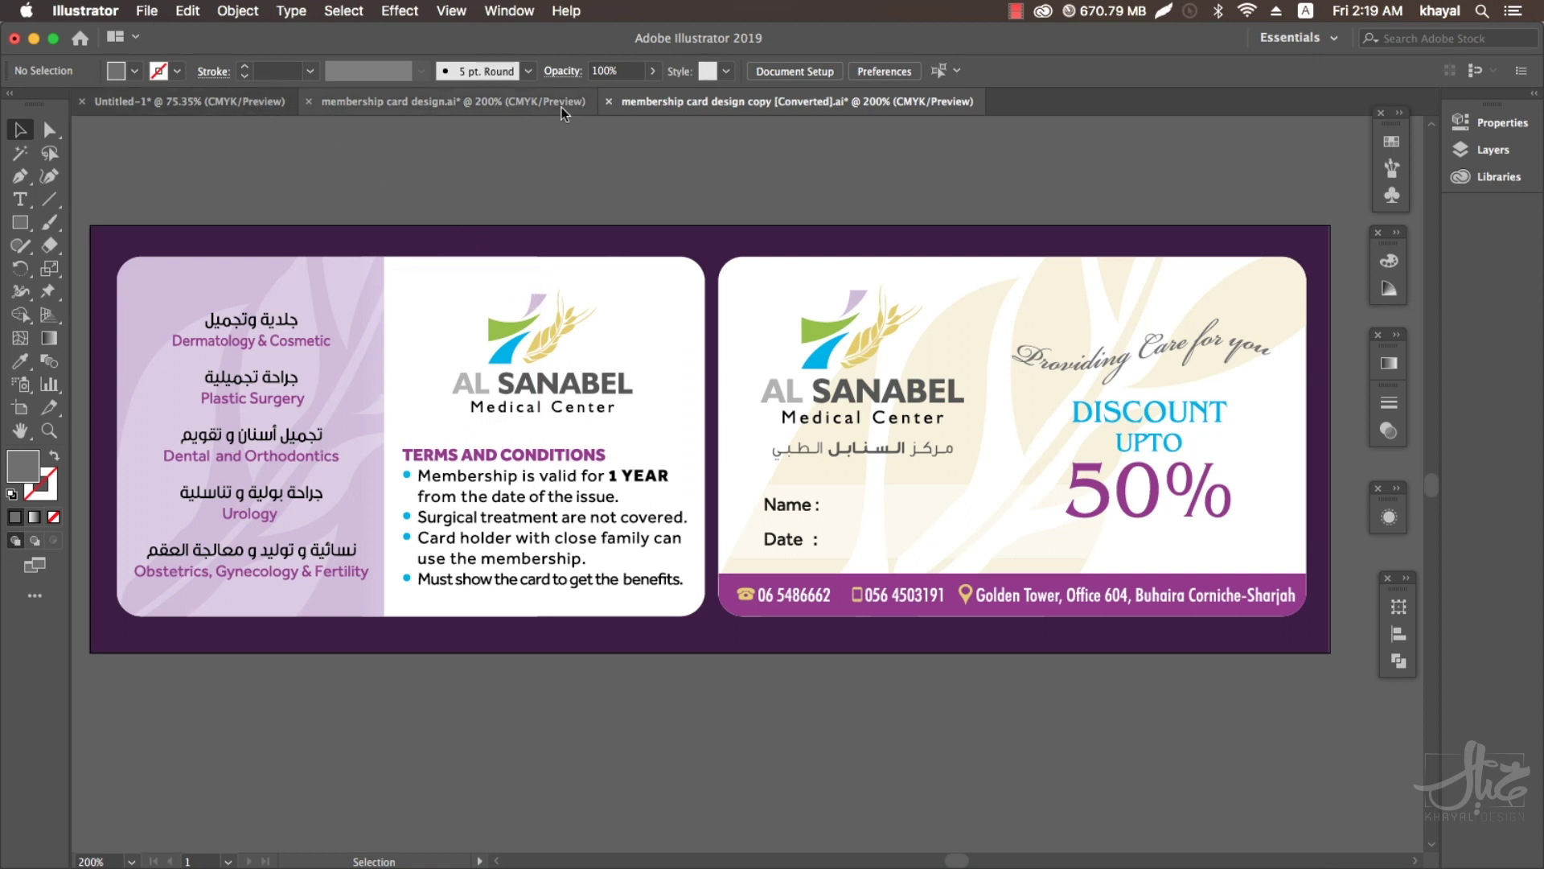
From the original membership card design, save a copy as Adobe PDF to the Desktop.
click(483, 101)
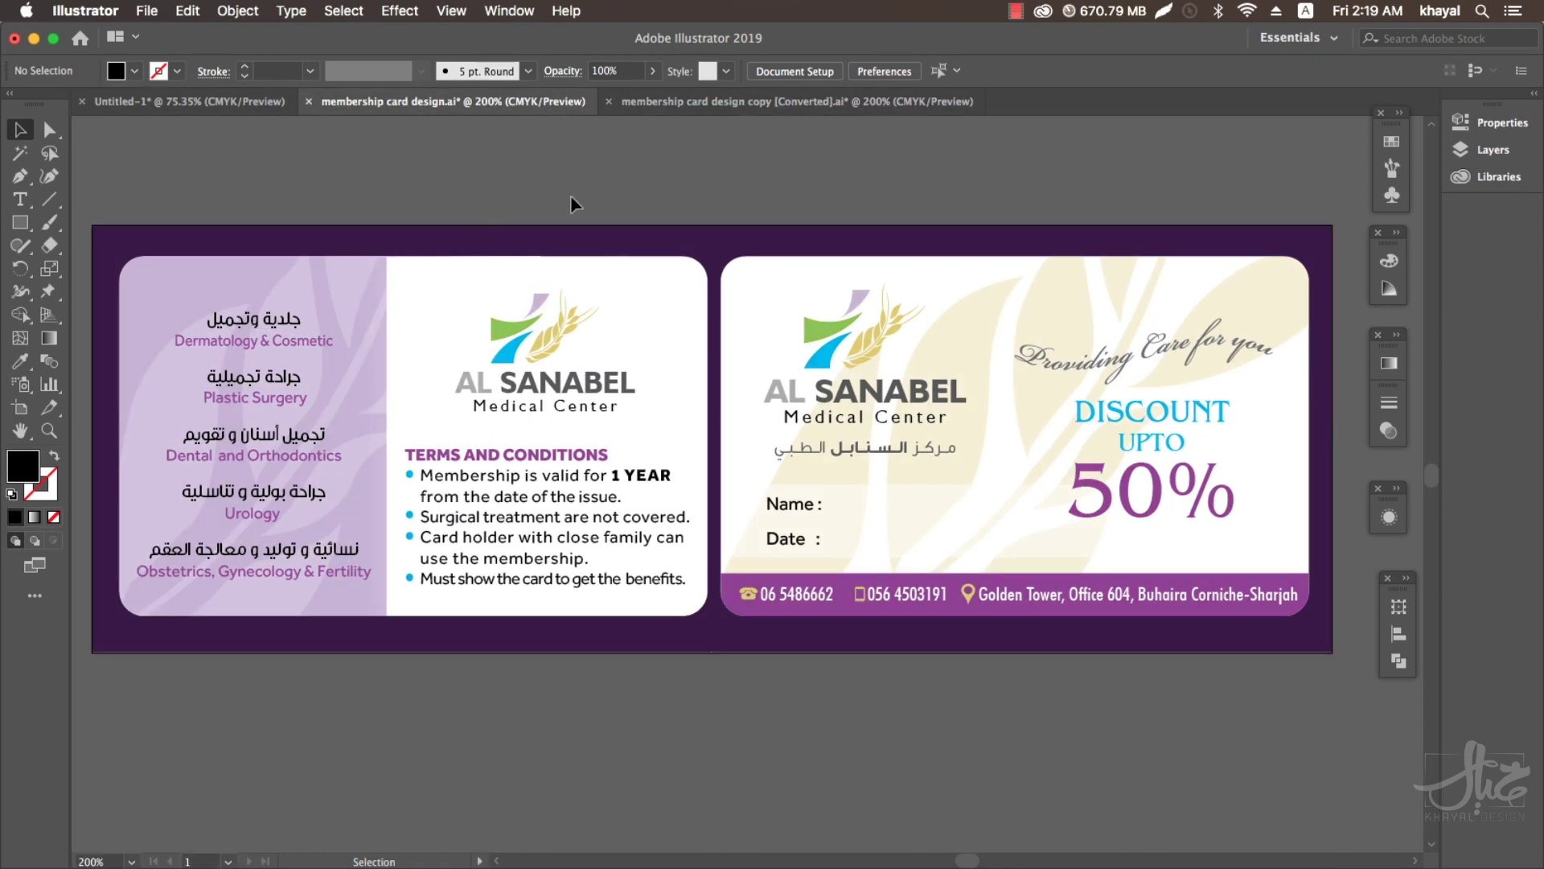
click(147, 11)
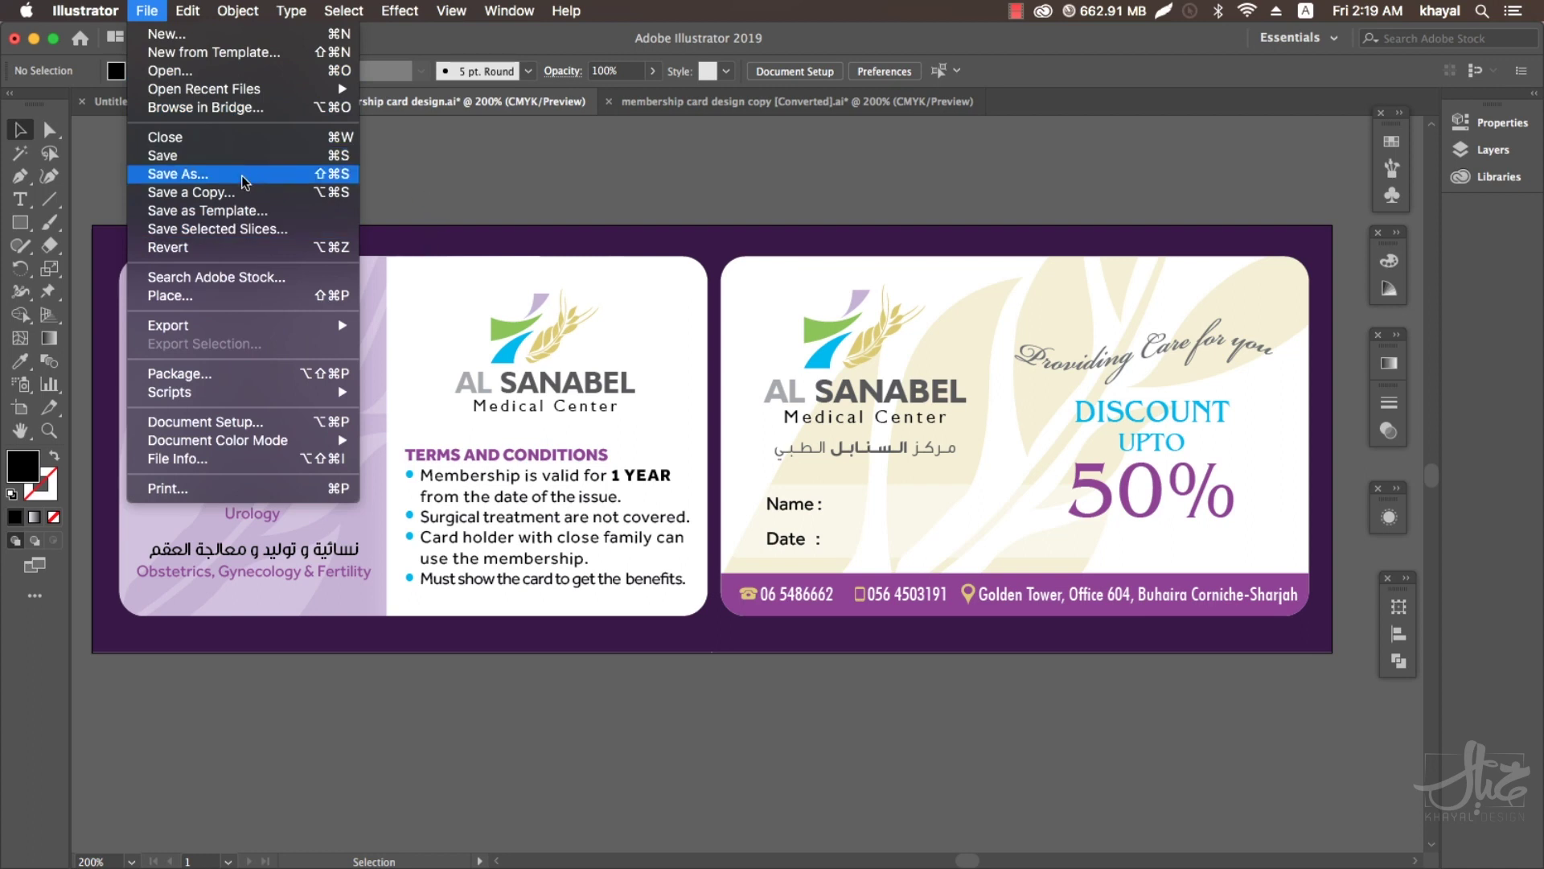
click(238, 195)
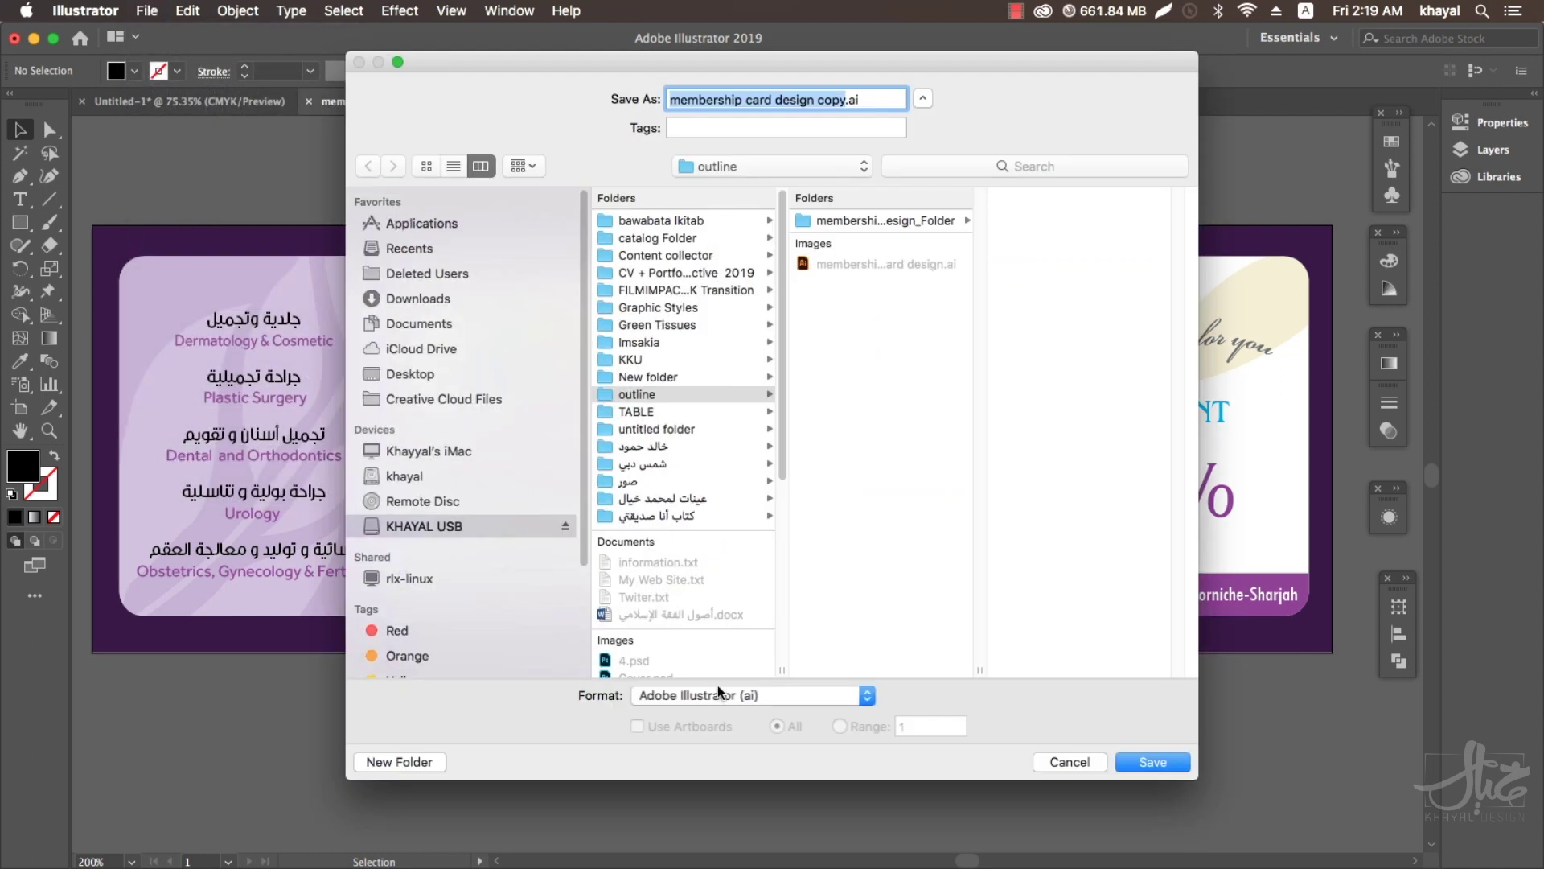
click(718, 693)
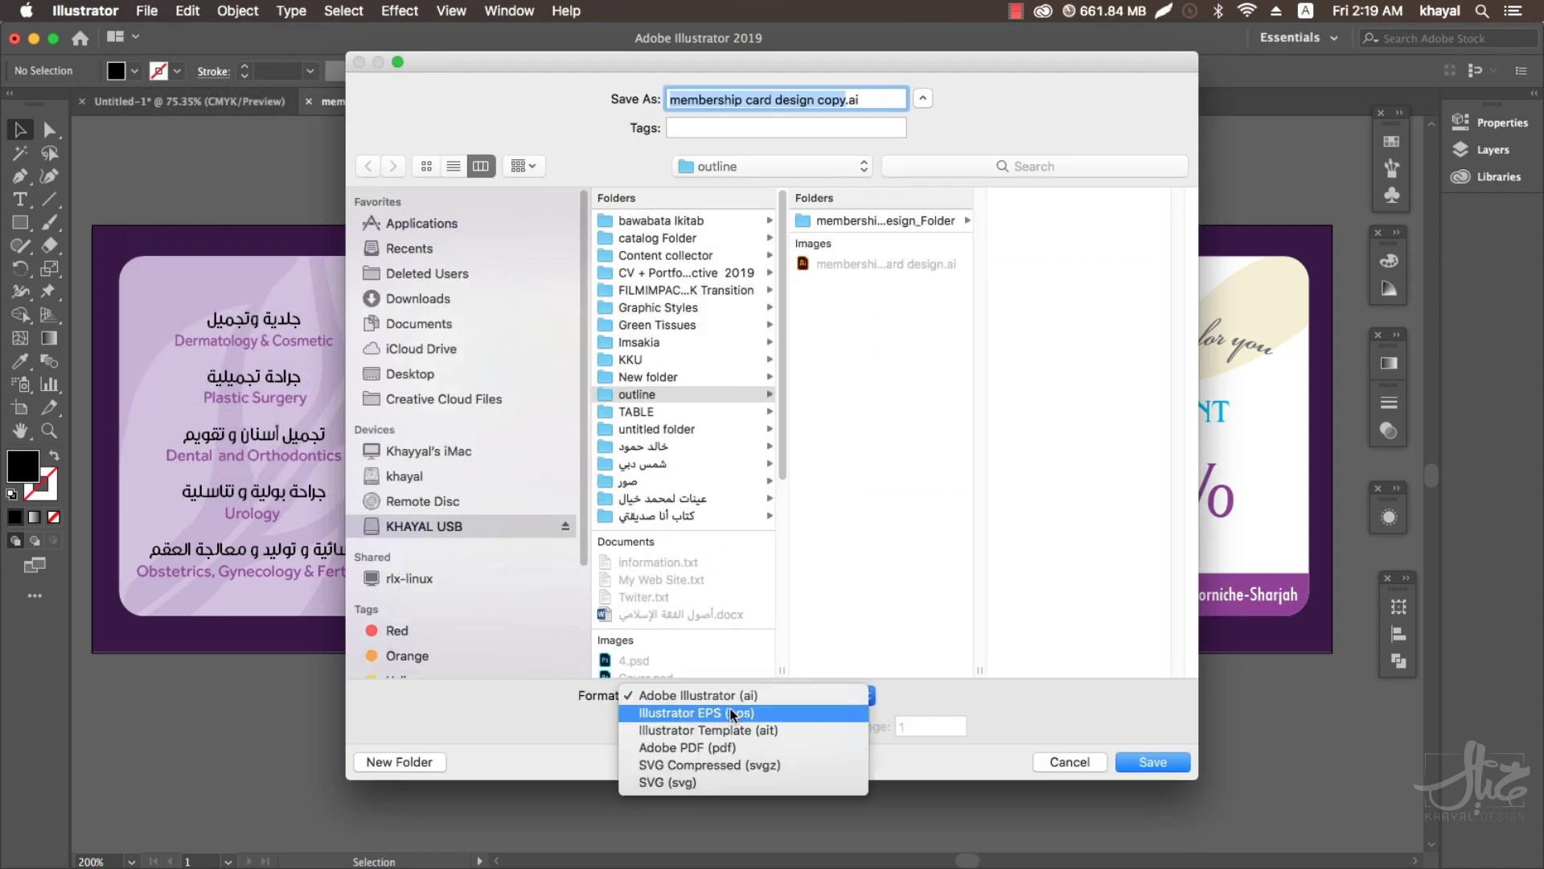
click(738, 746)
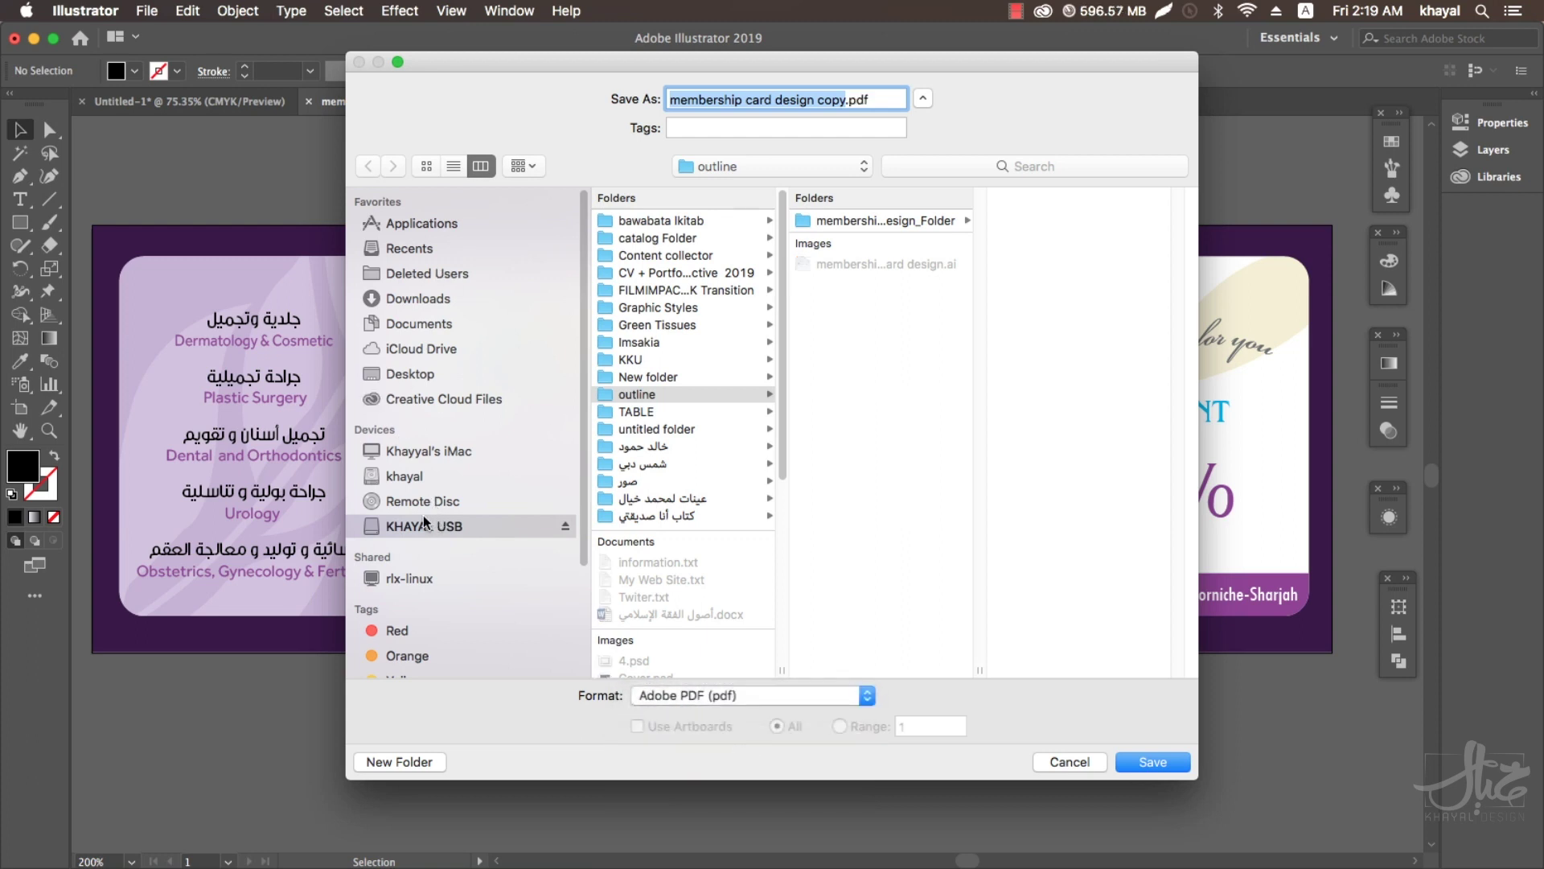
click(407, 374)
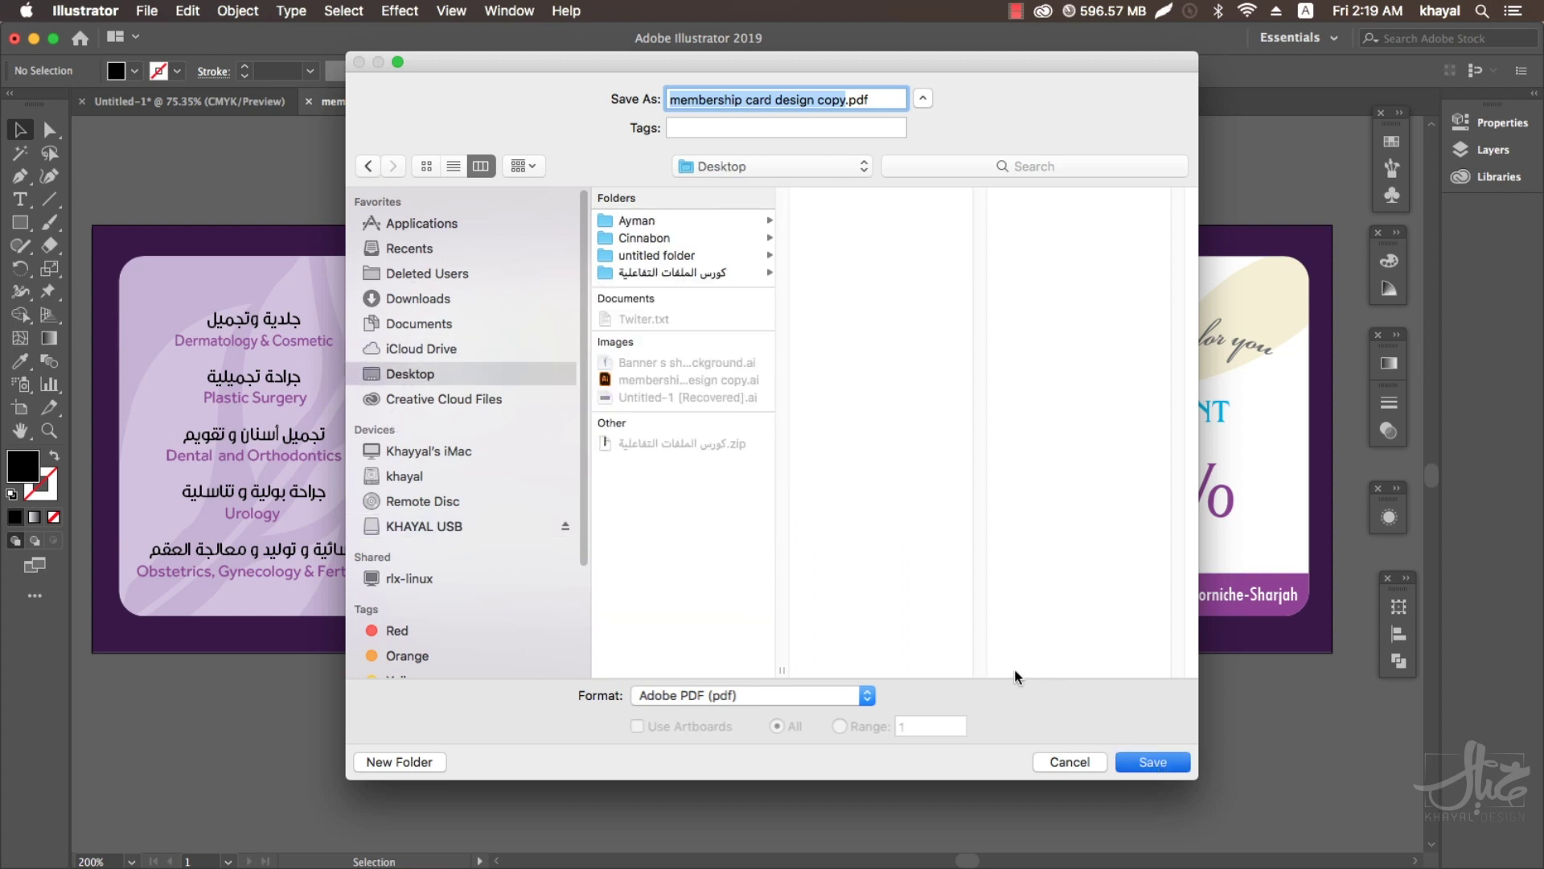
key(Return)
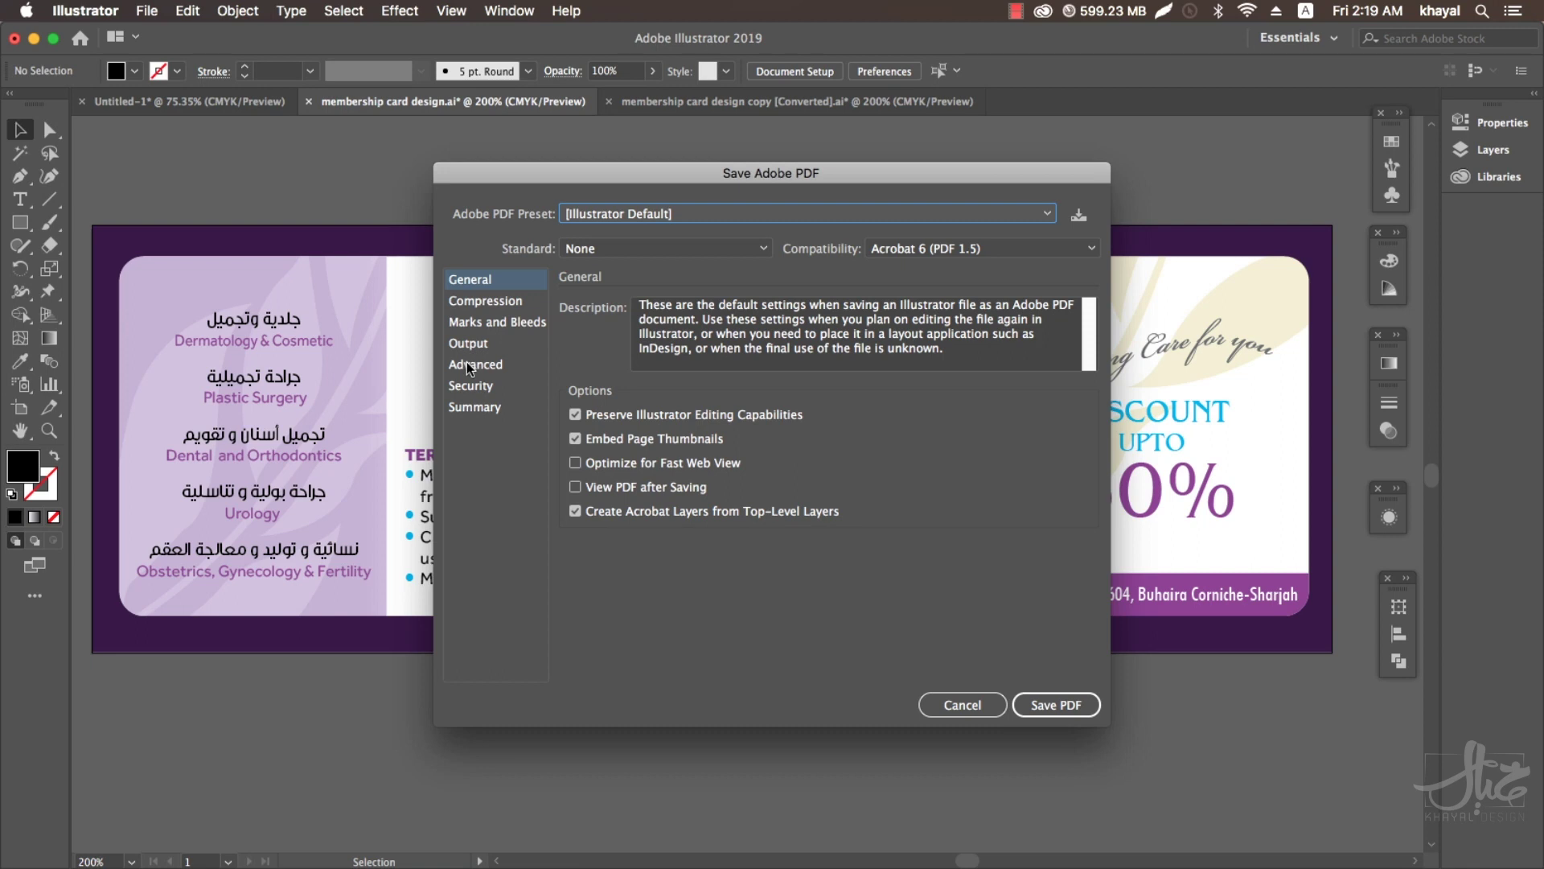
Give the PDF trim marks, Acrobat 4 (PDF 1.3) compatibility and the 'text outline' preset.
click(474, 322)
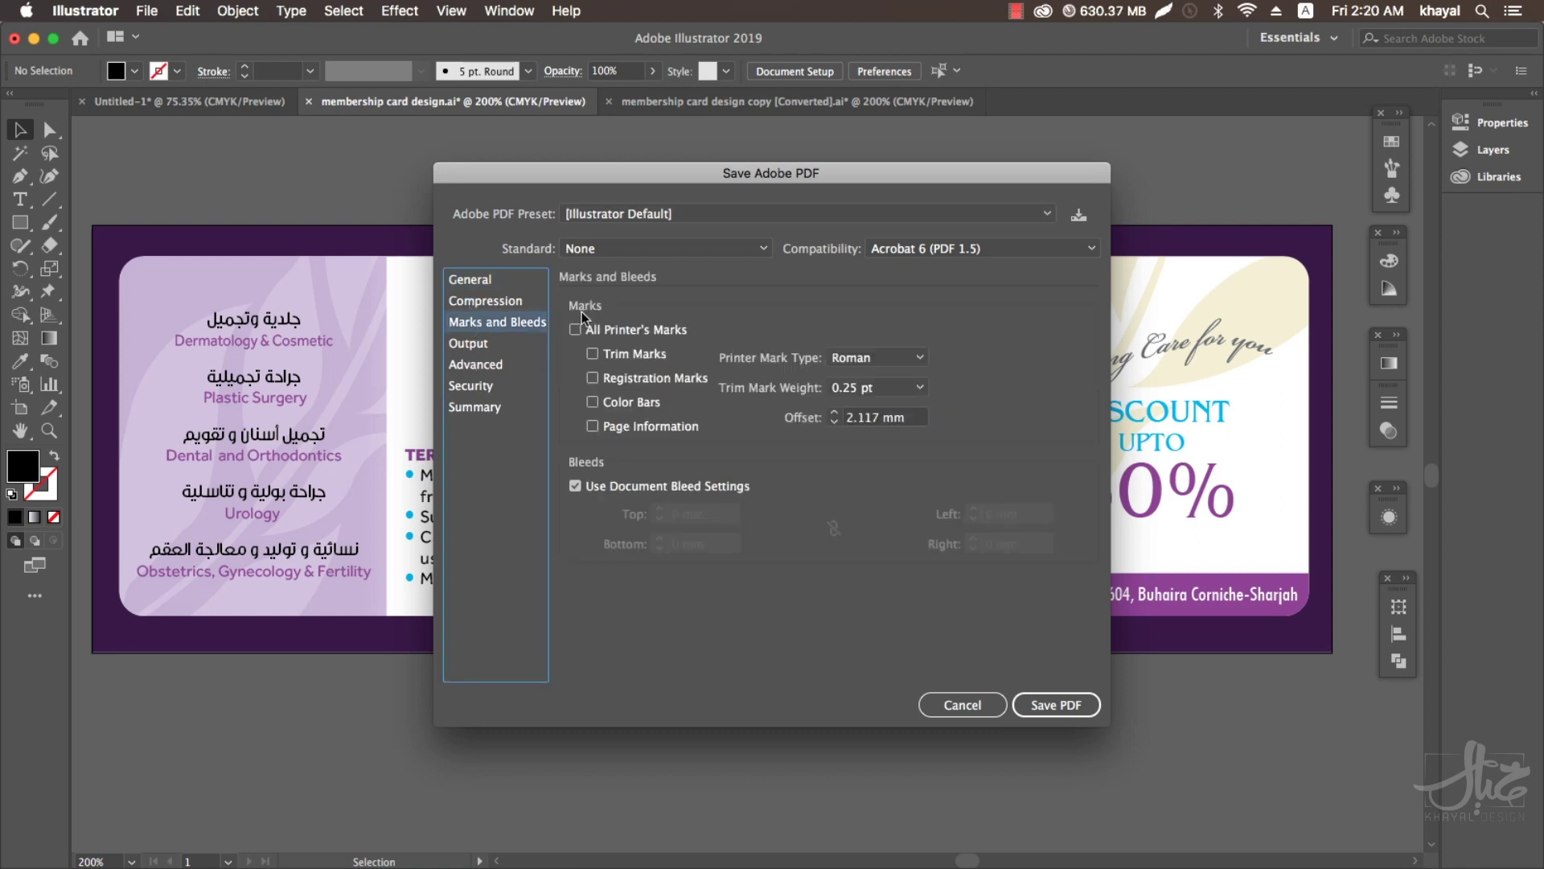
click(593, 353)
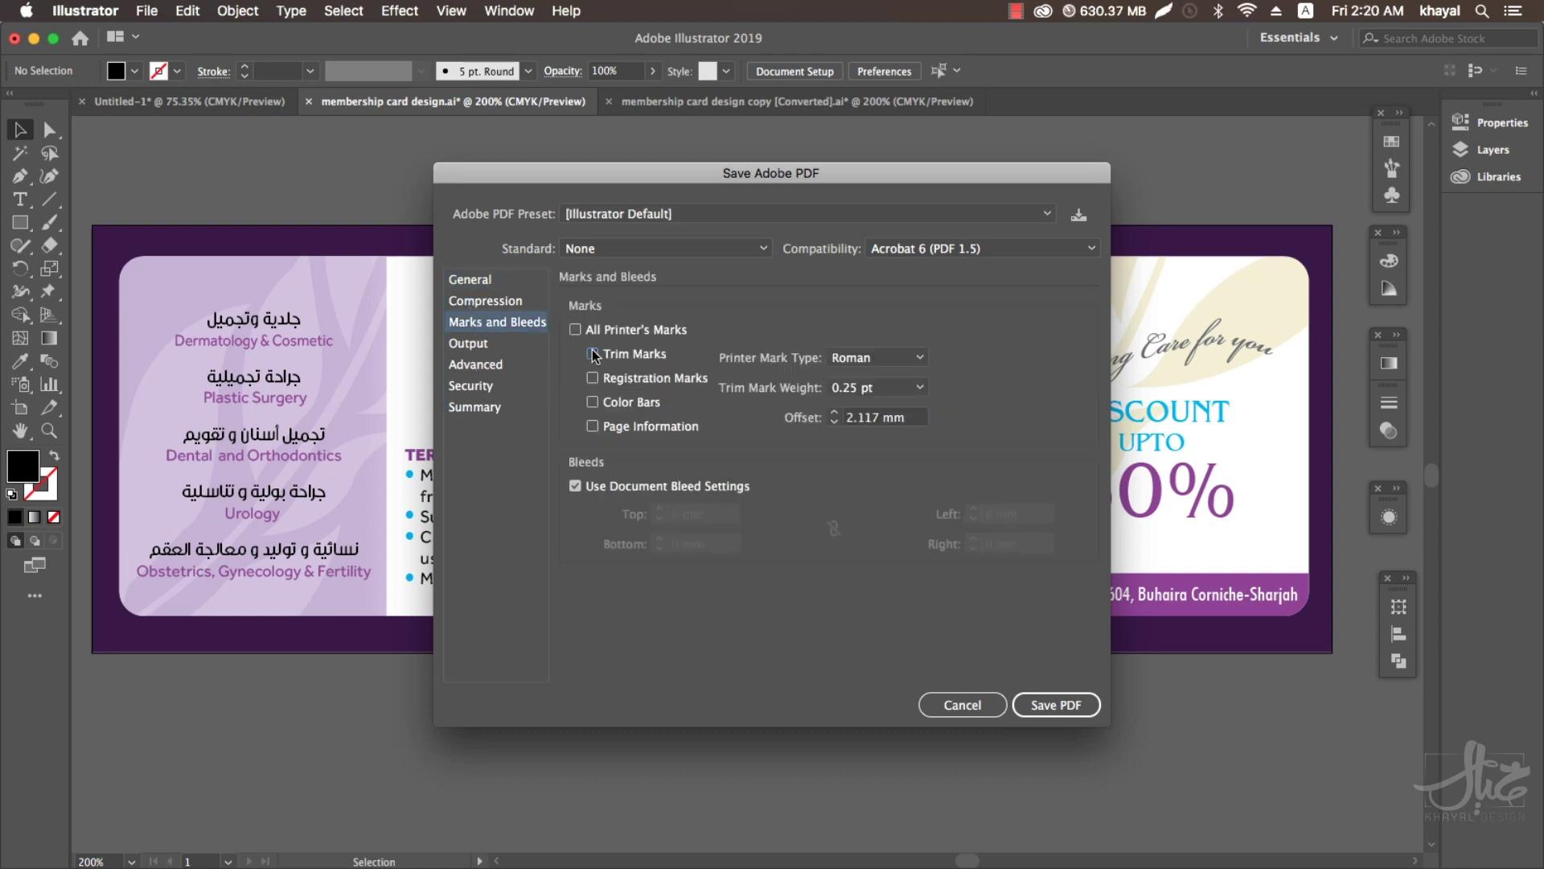
click(484, 366)
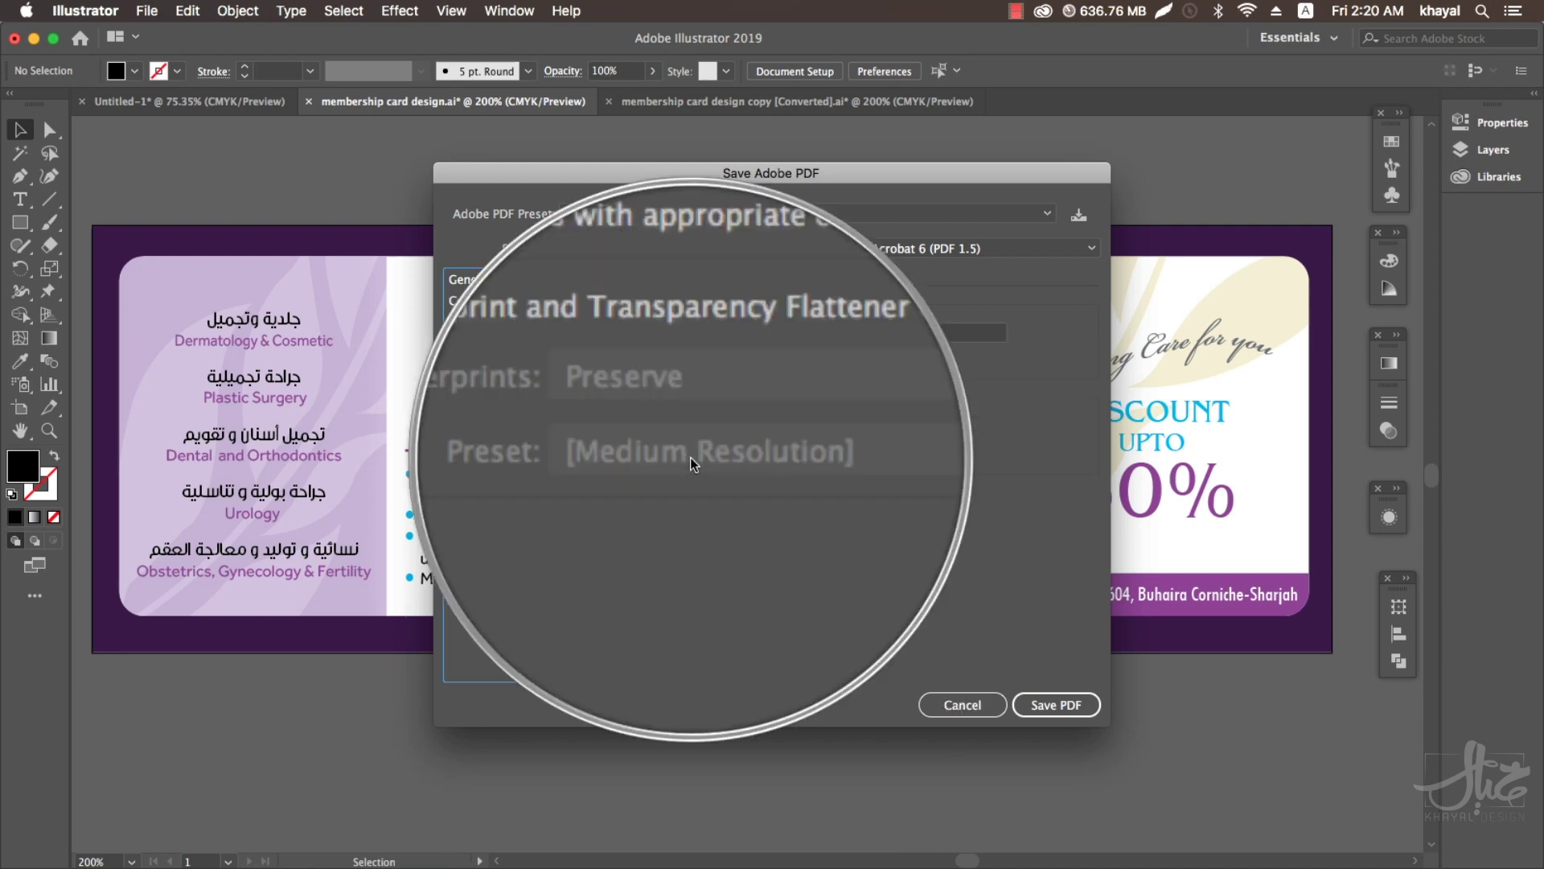
click(947, 248)
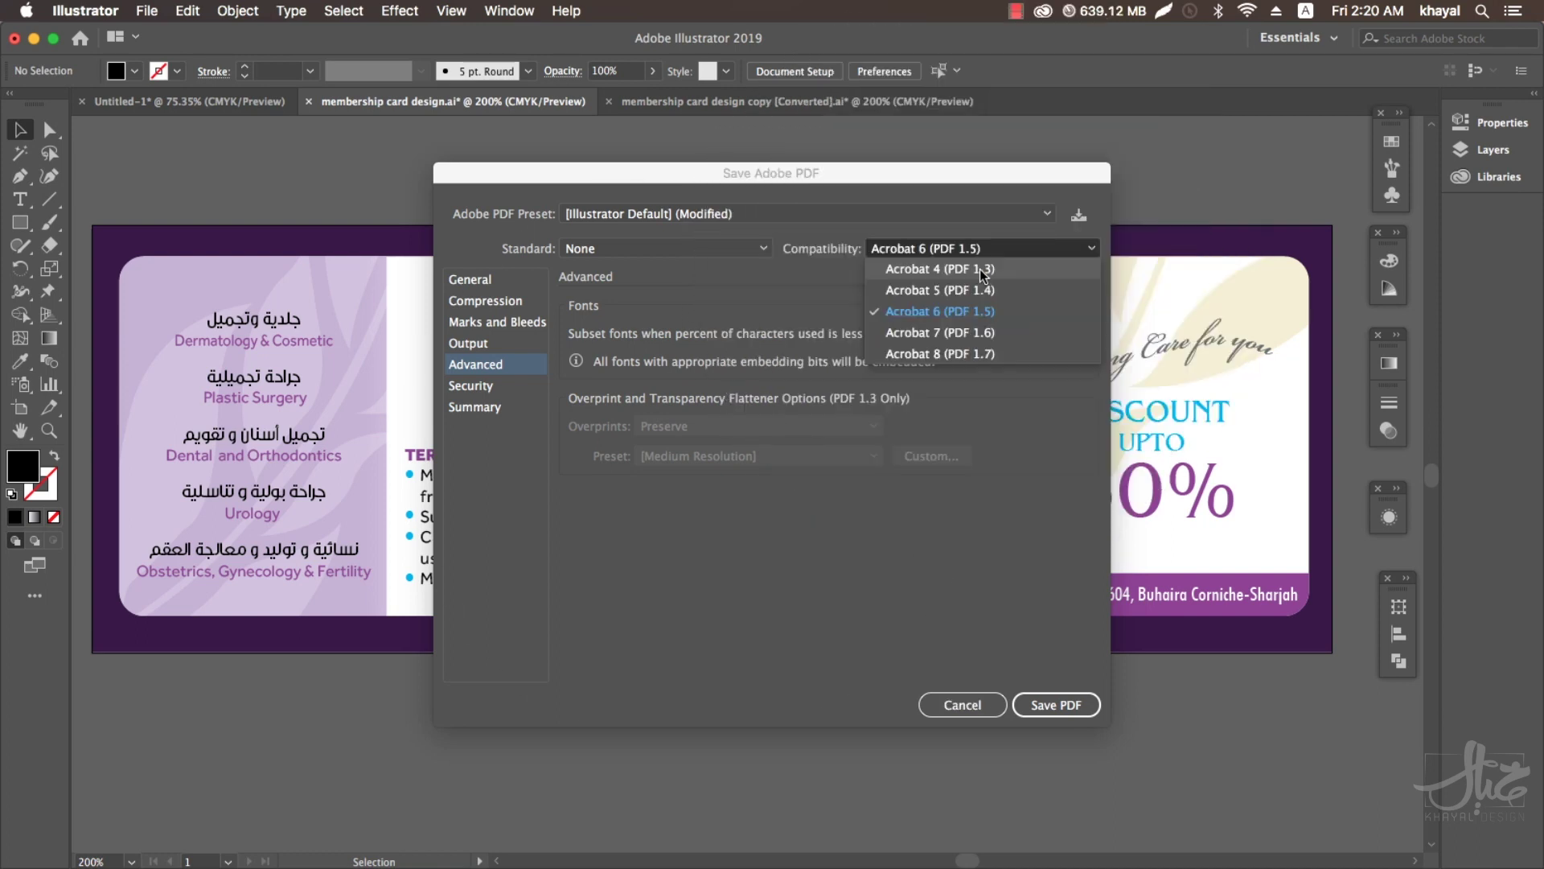
click(933, 268)
click(672, 457)
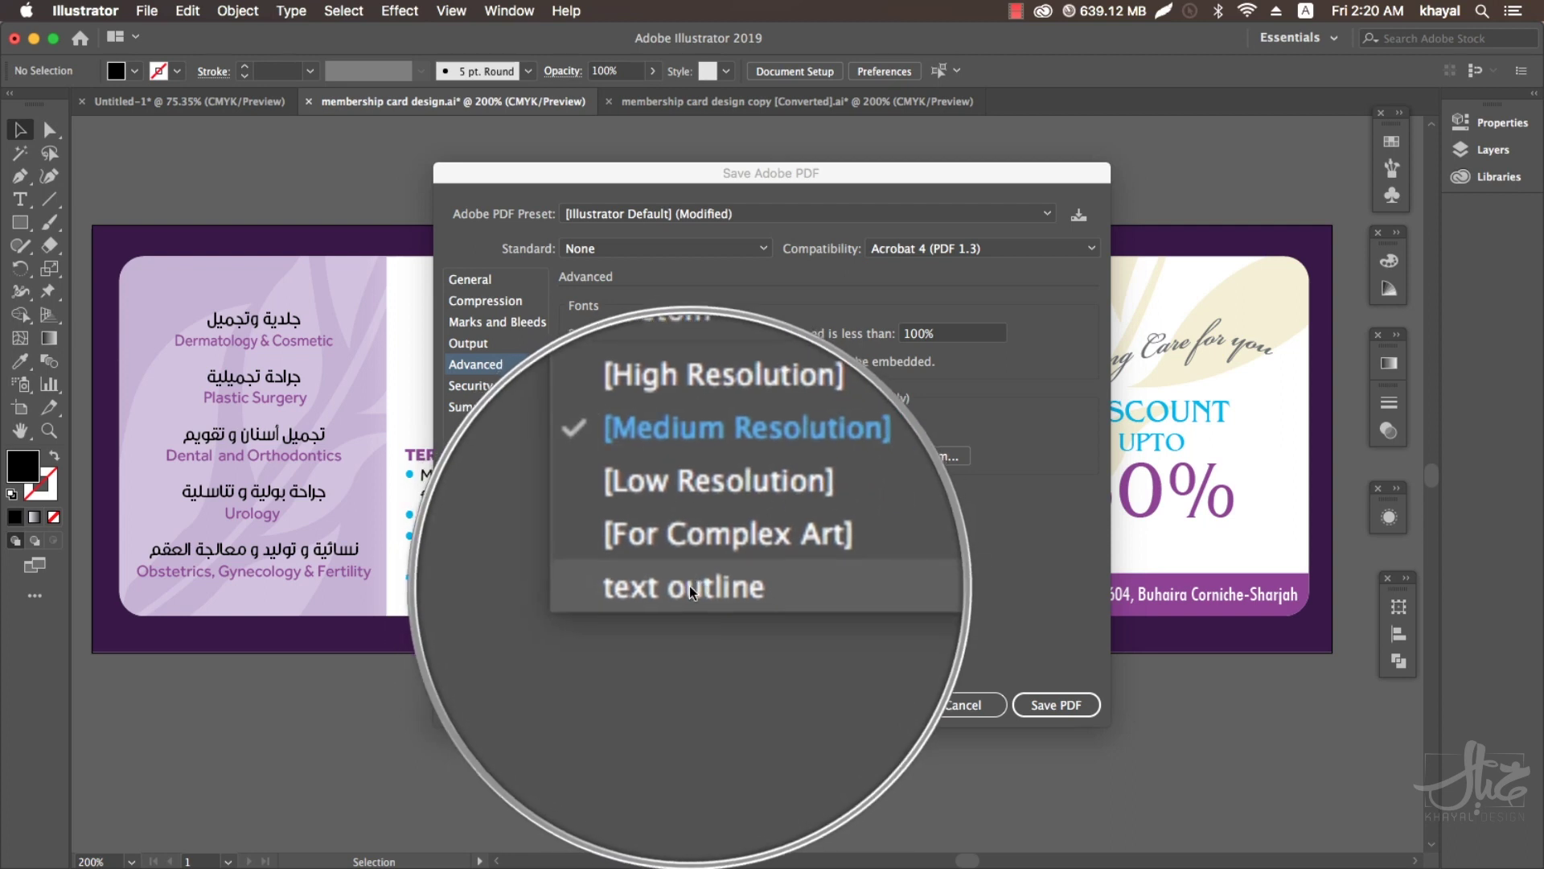
click(772, 505)
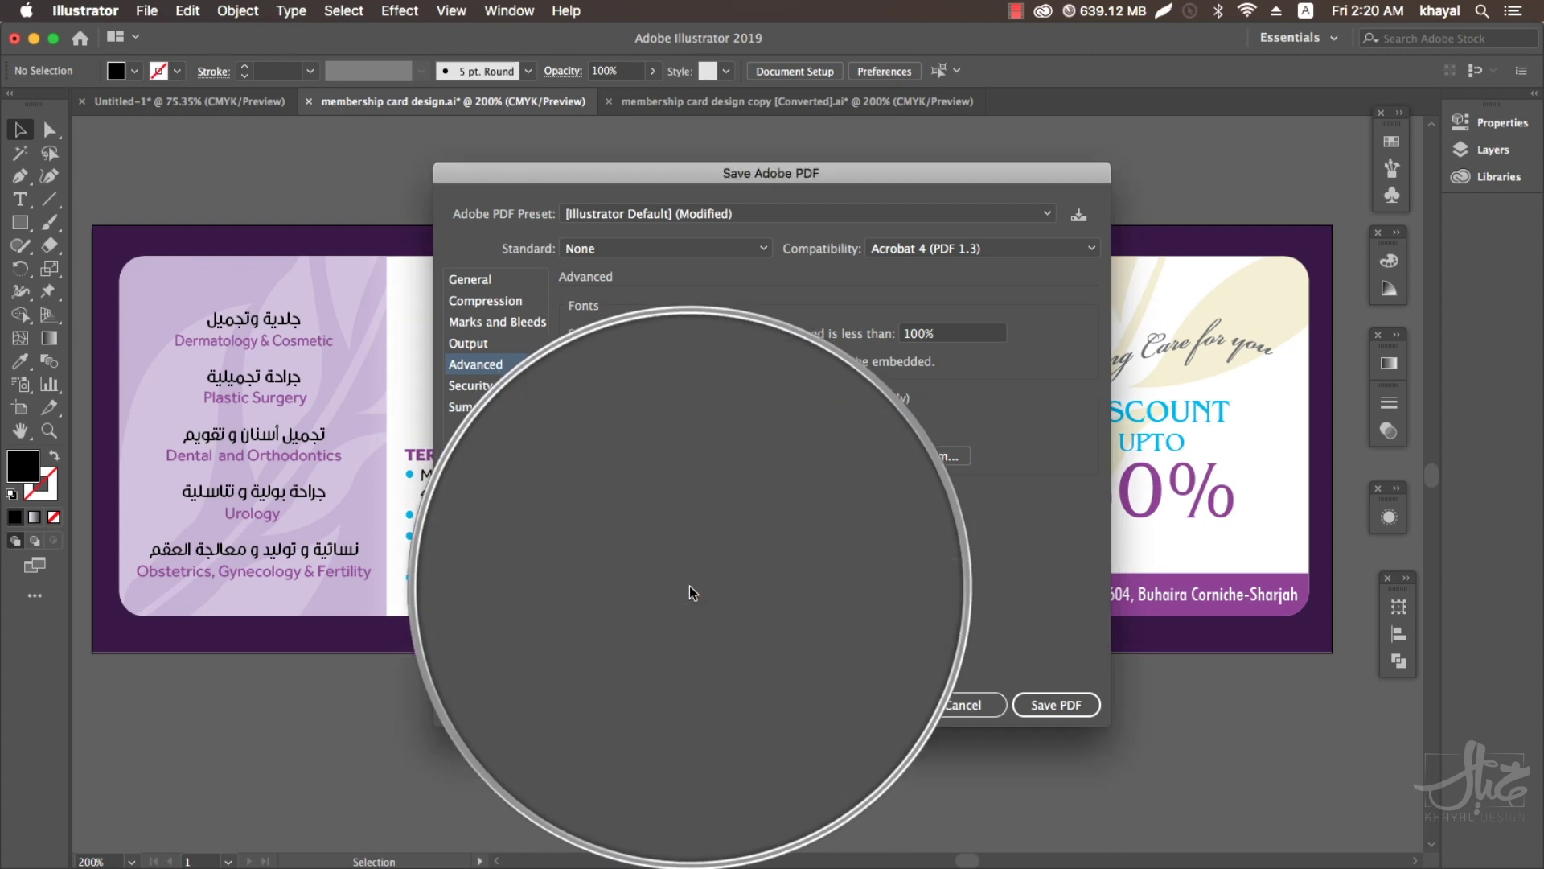
click(1044, 711)
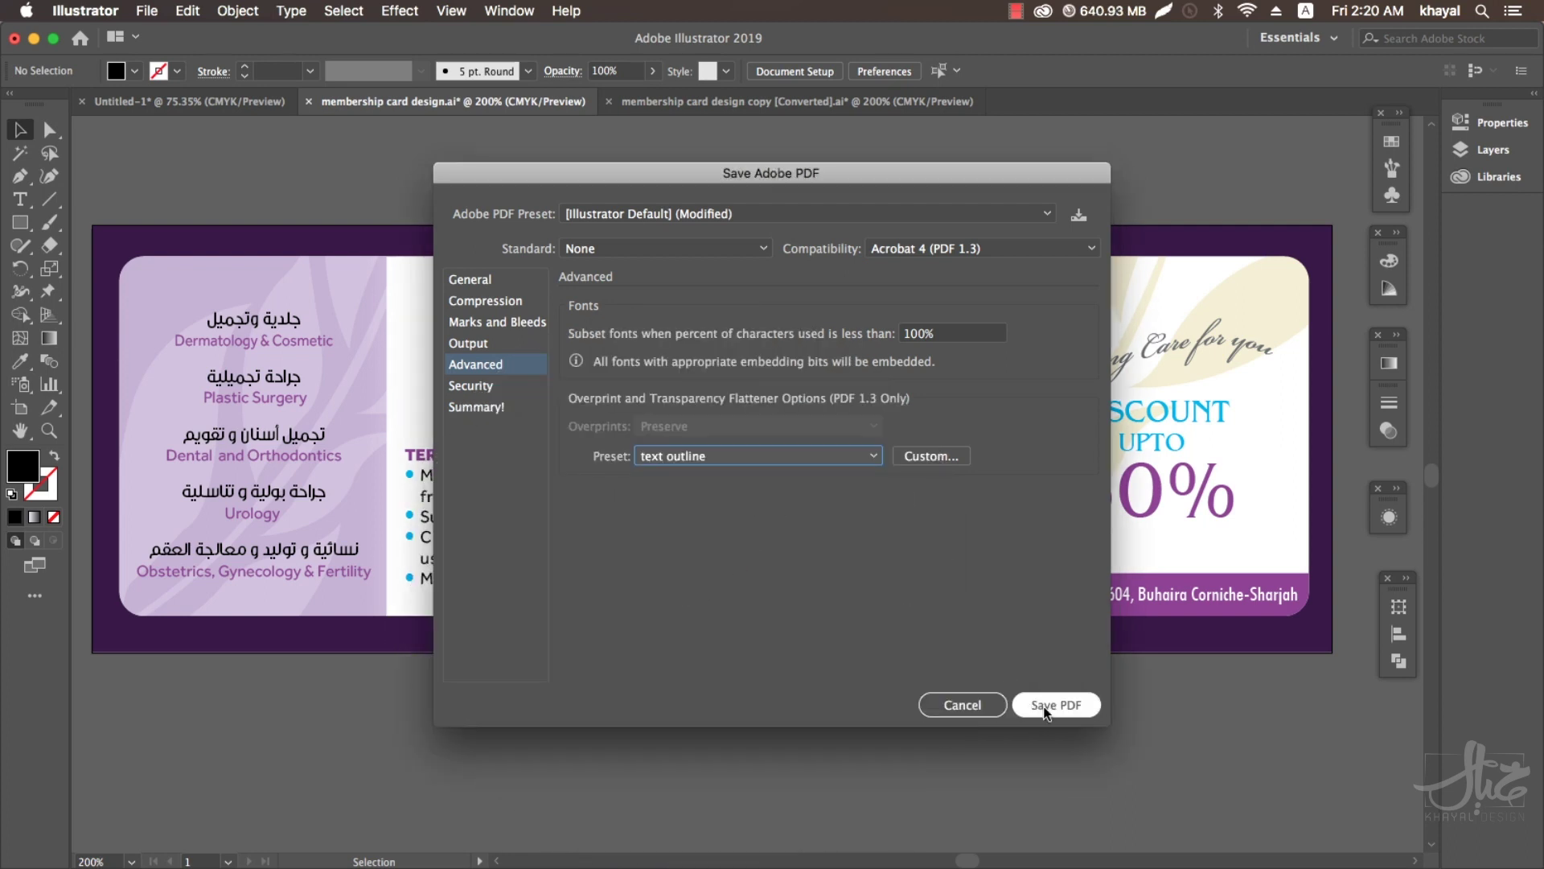
click(957, 706)
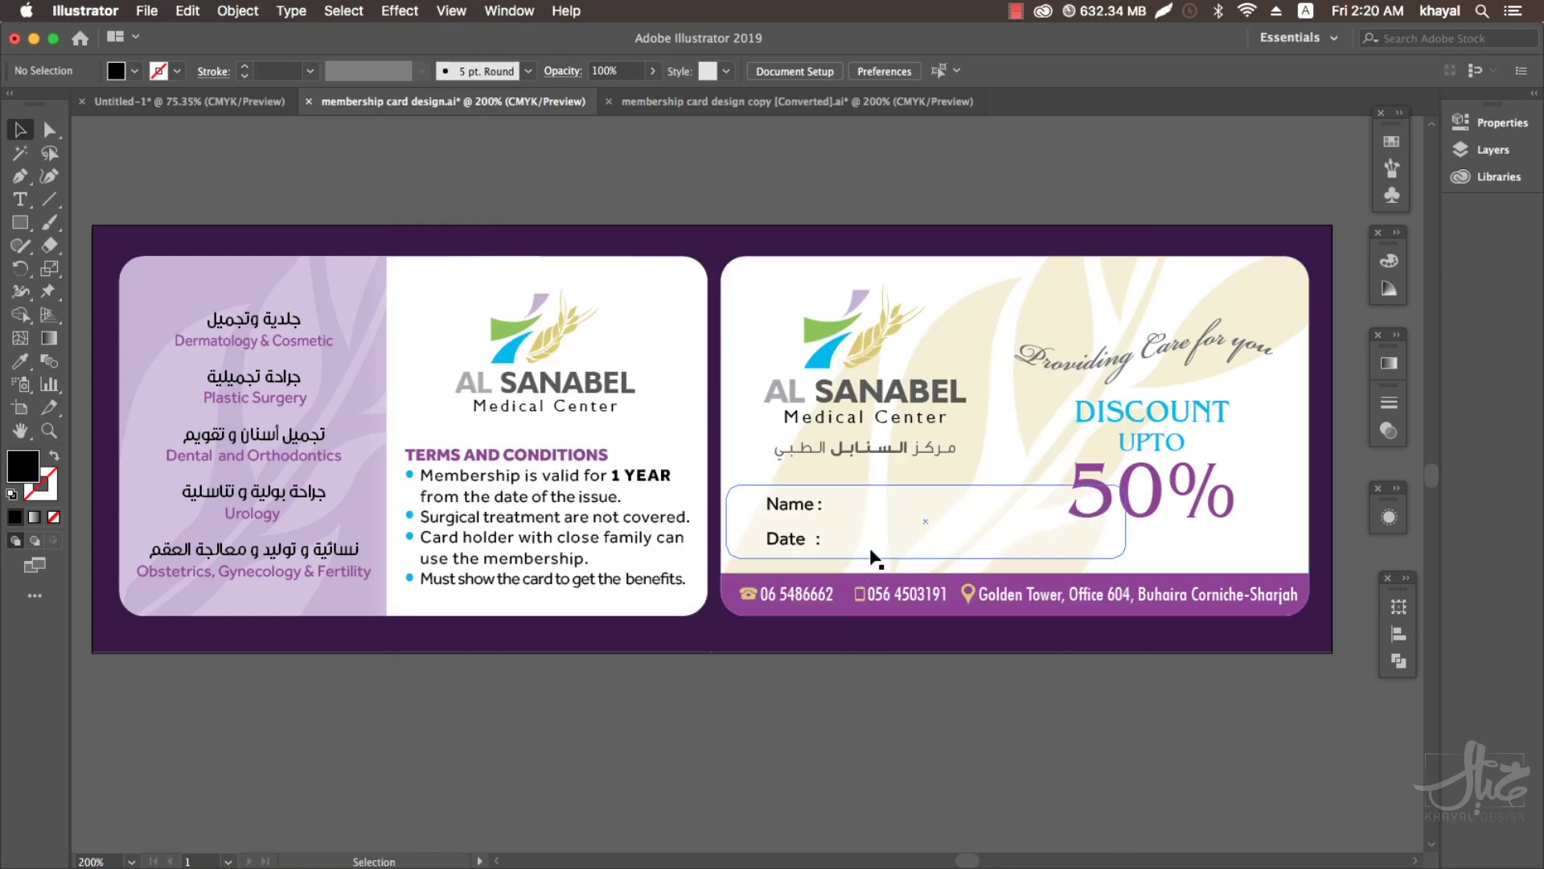
Paste the DISCOUNT UPTO 50% group into Untitled-1 and enlarge it on the page.
click(1102, 507)
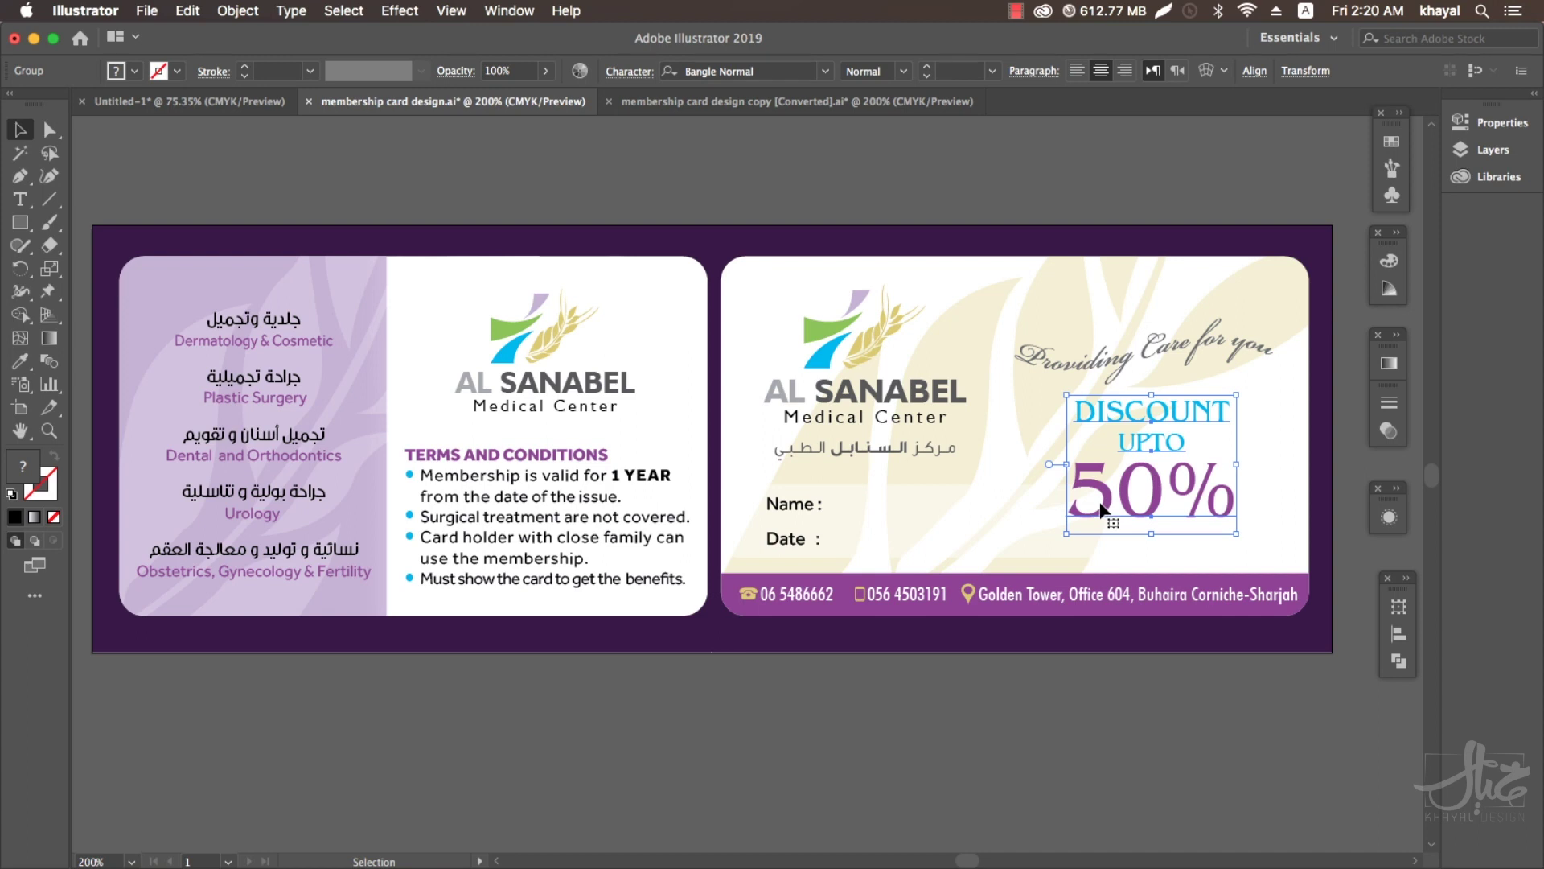
click(282, 100)
key(super+v)
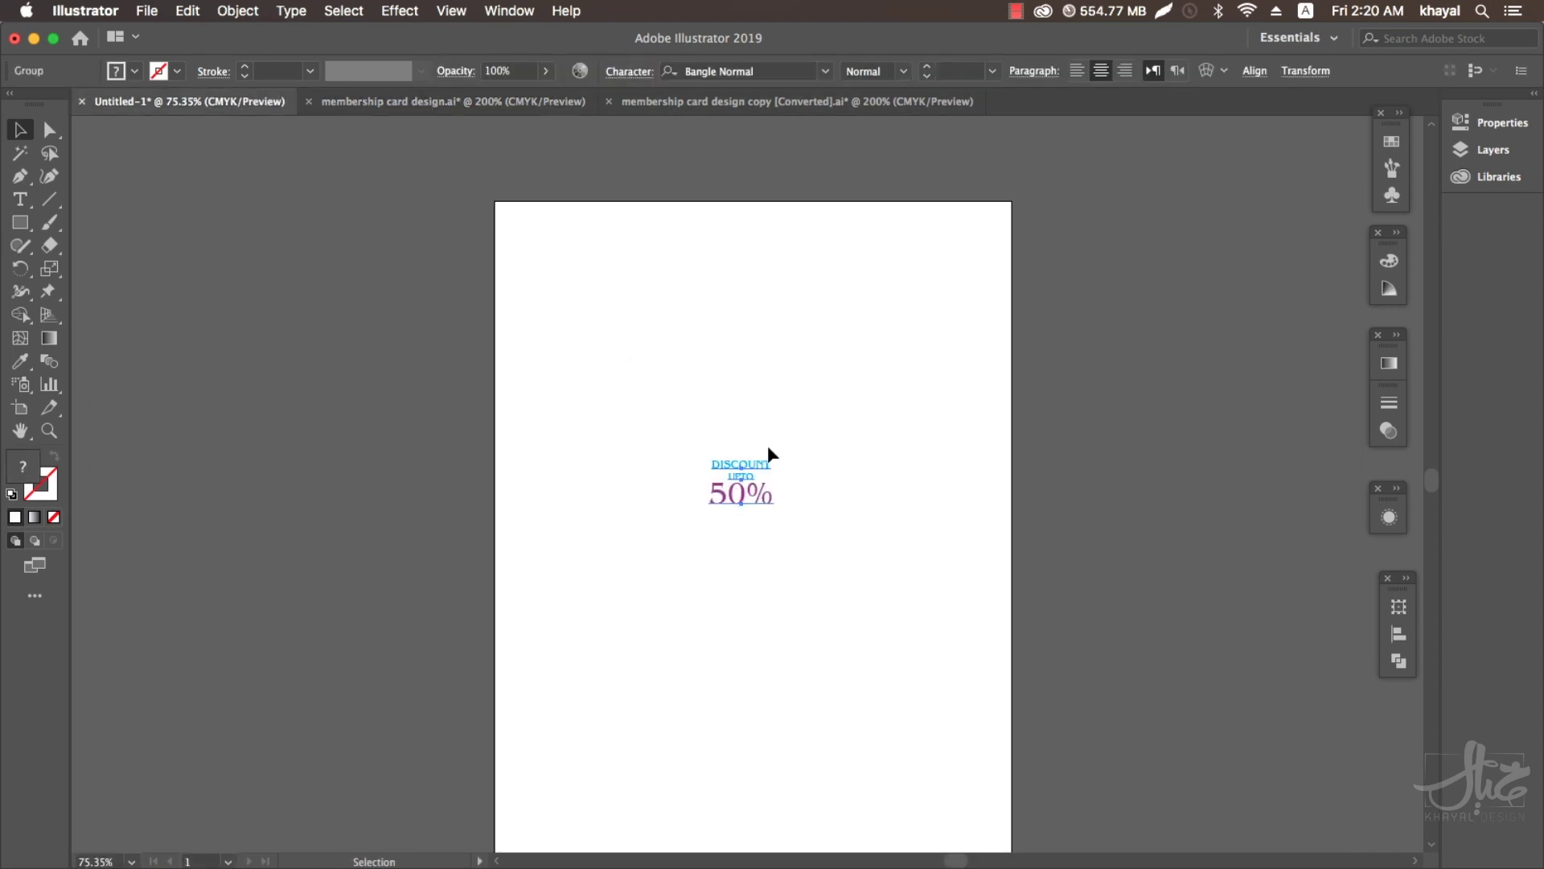
drag(768, 456, 881, 394)
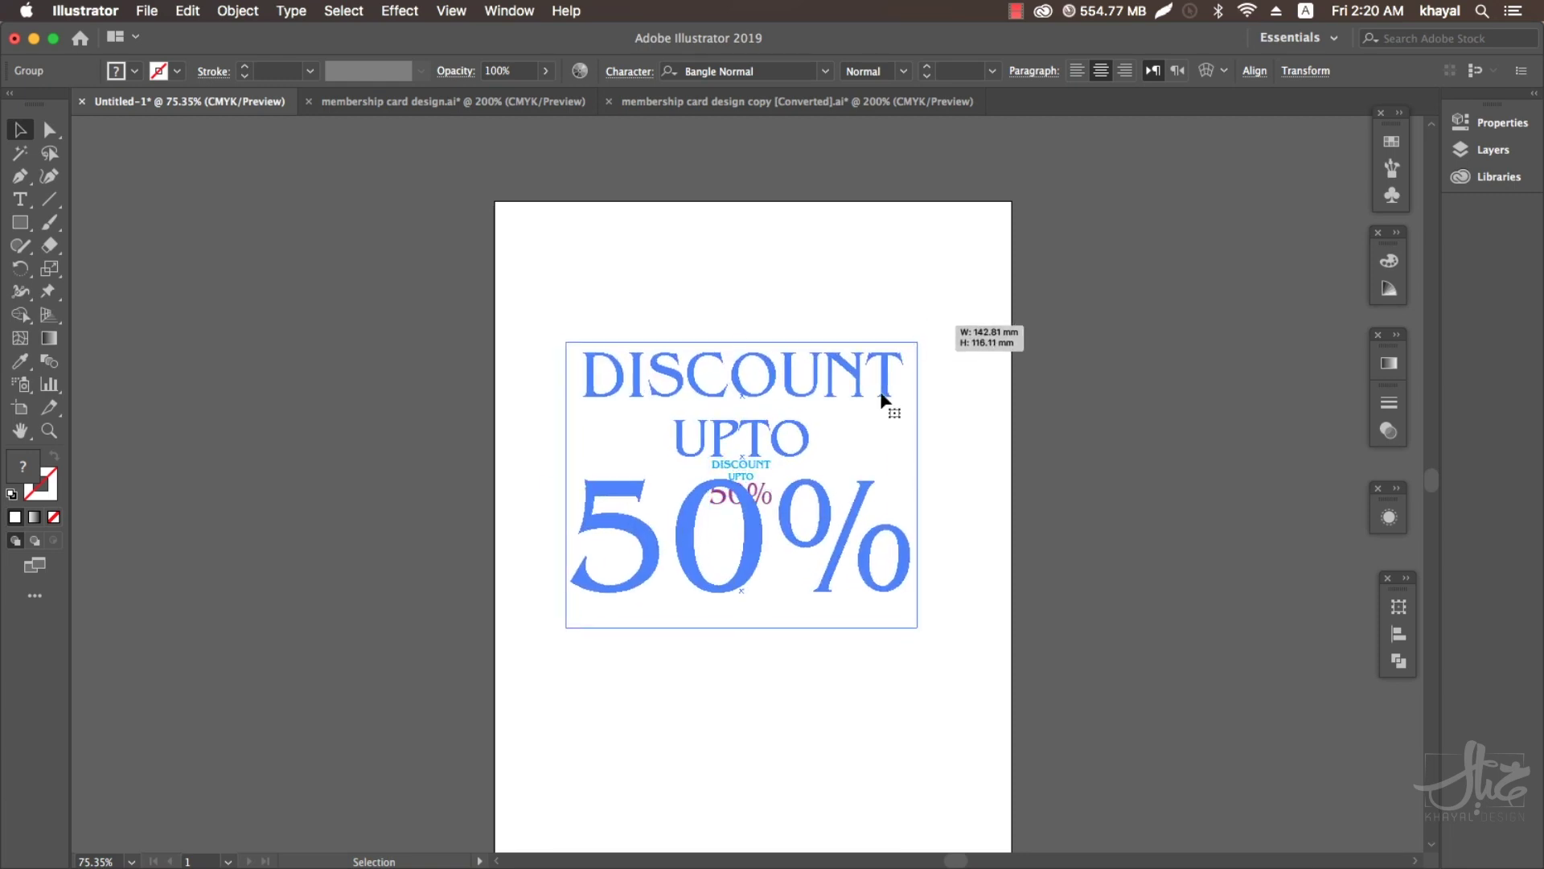
drag(772, 482, 725, 426)
scroll(734, 372, down, 3)
scroll(733, 371, up, 2)
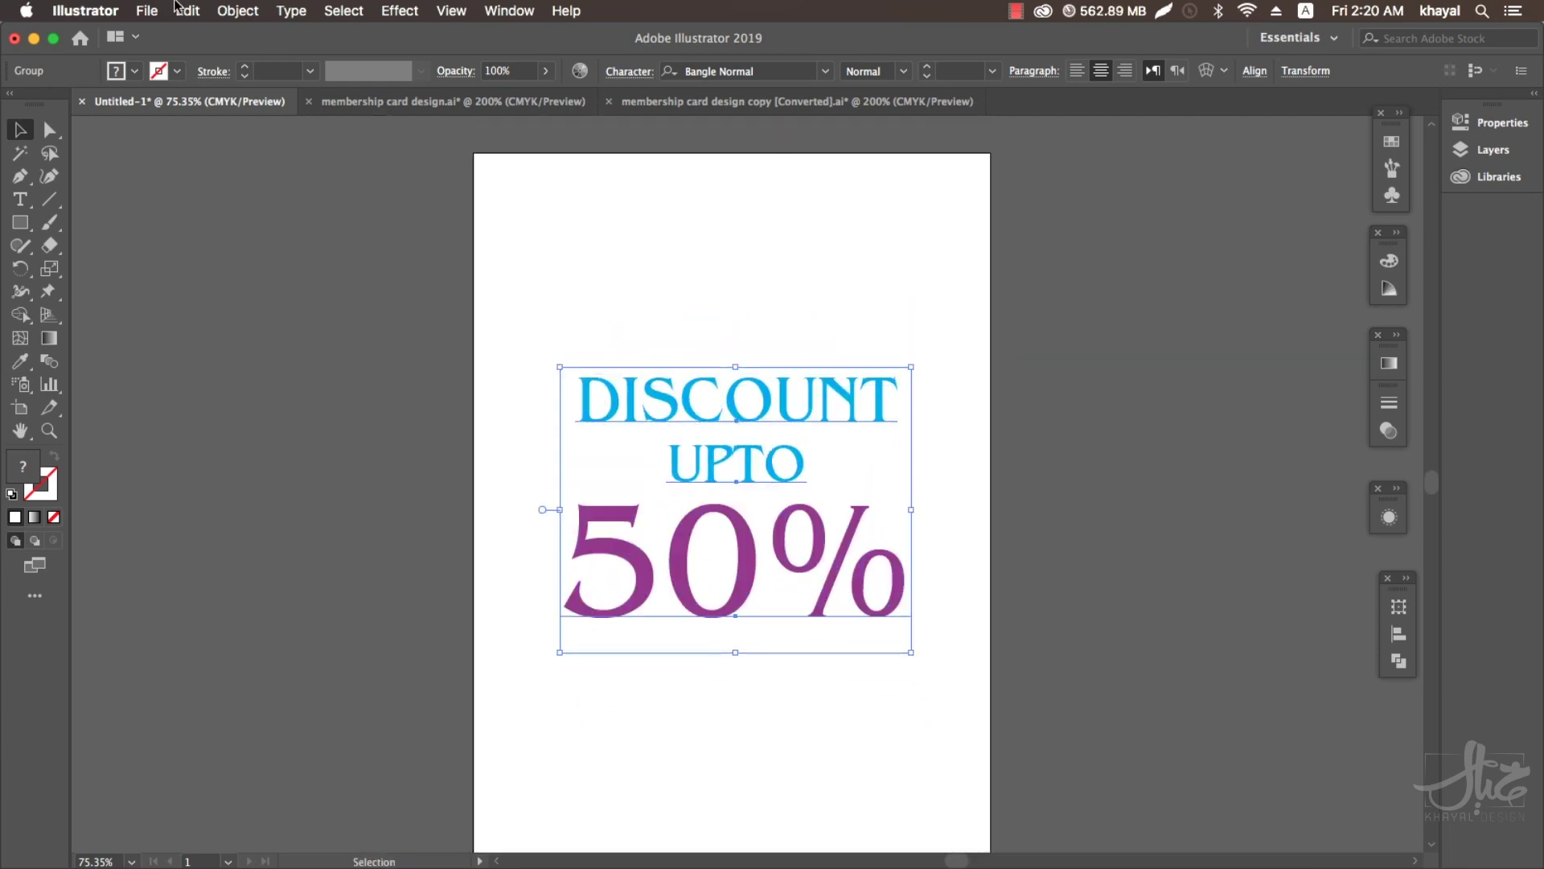
Begin saving a Desktop copy, try versions Illustrator 8 then Illustrator 3, and cancel.
click(146, 11)
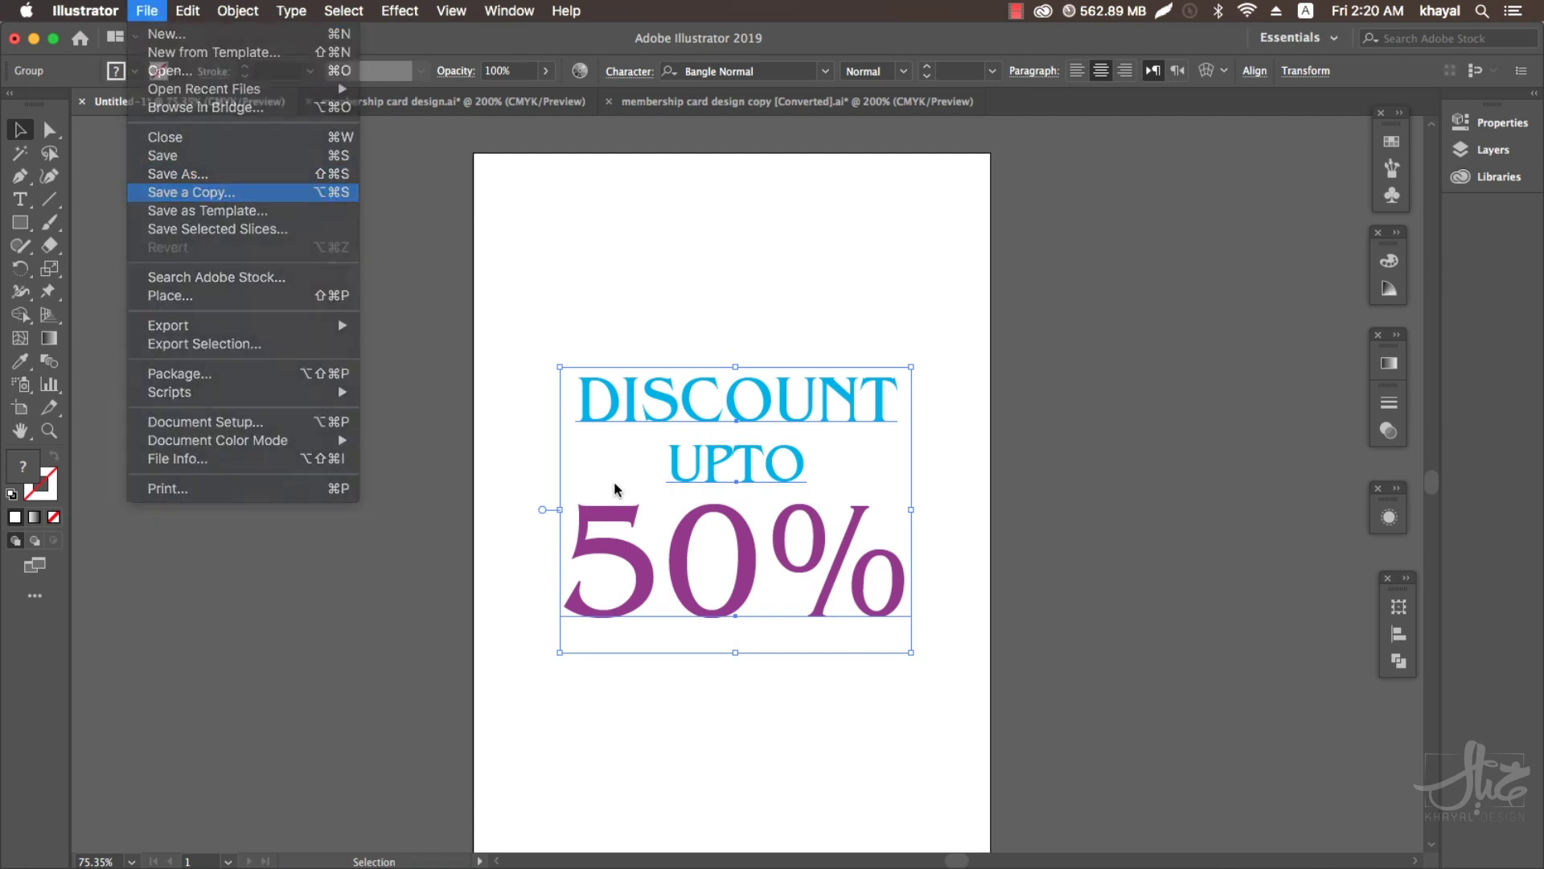
key(Return)
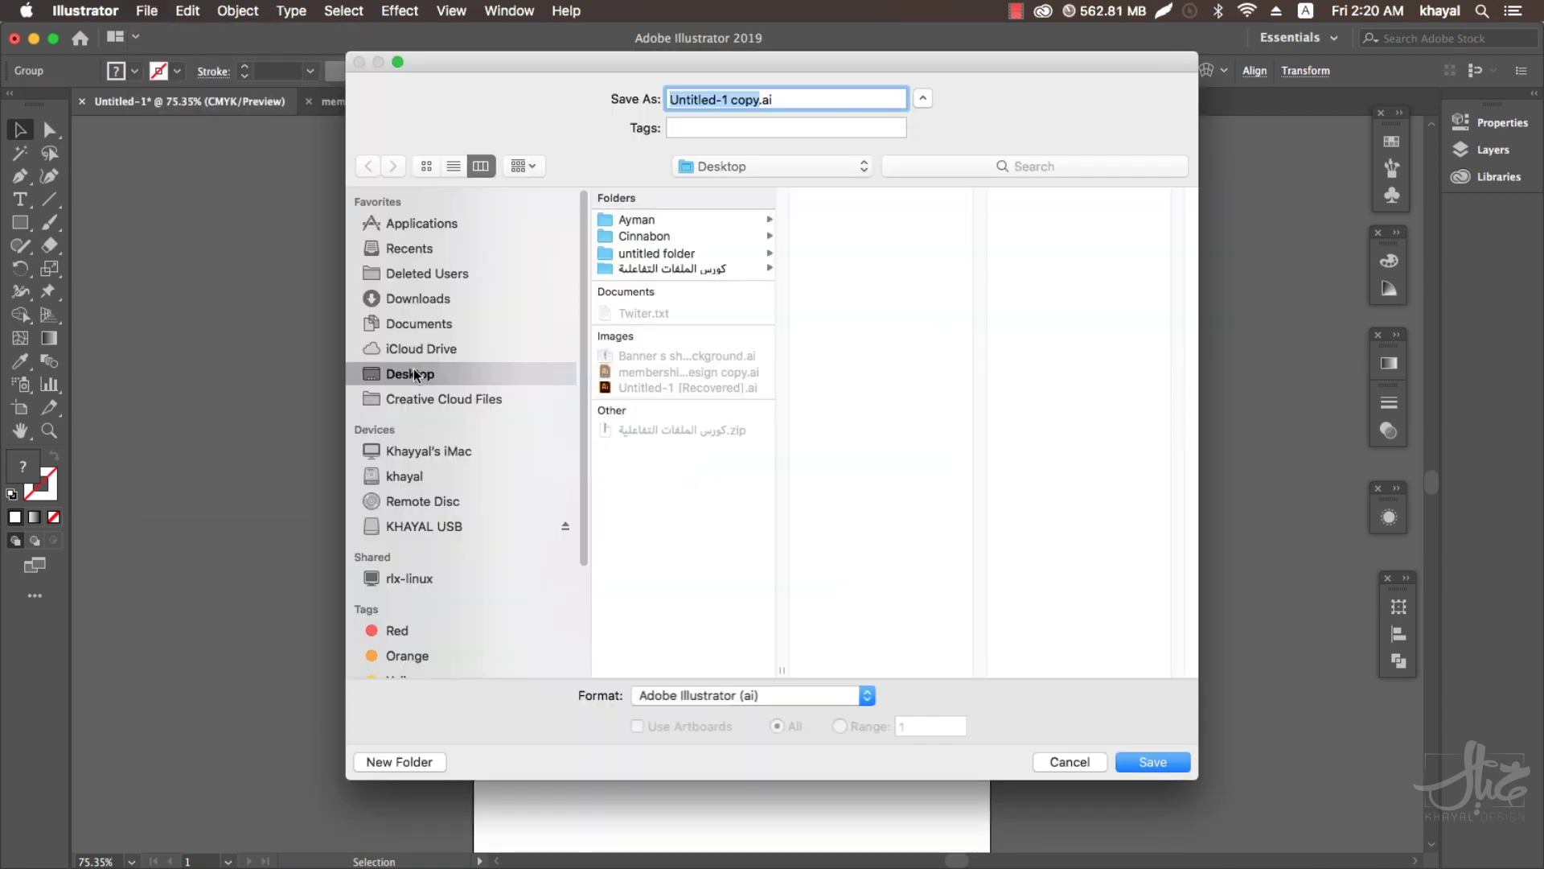
click(1167, 764)
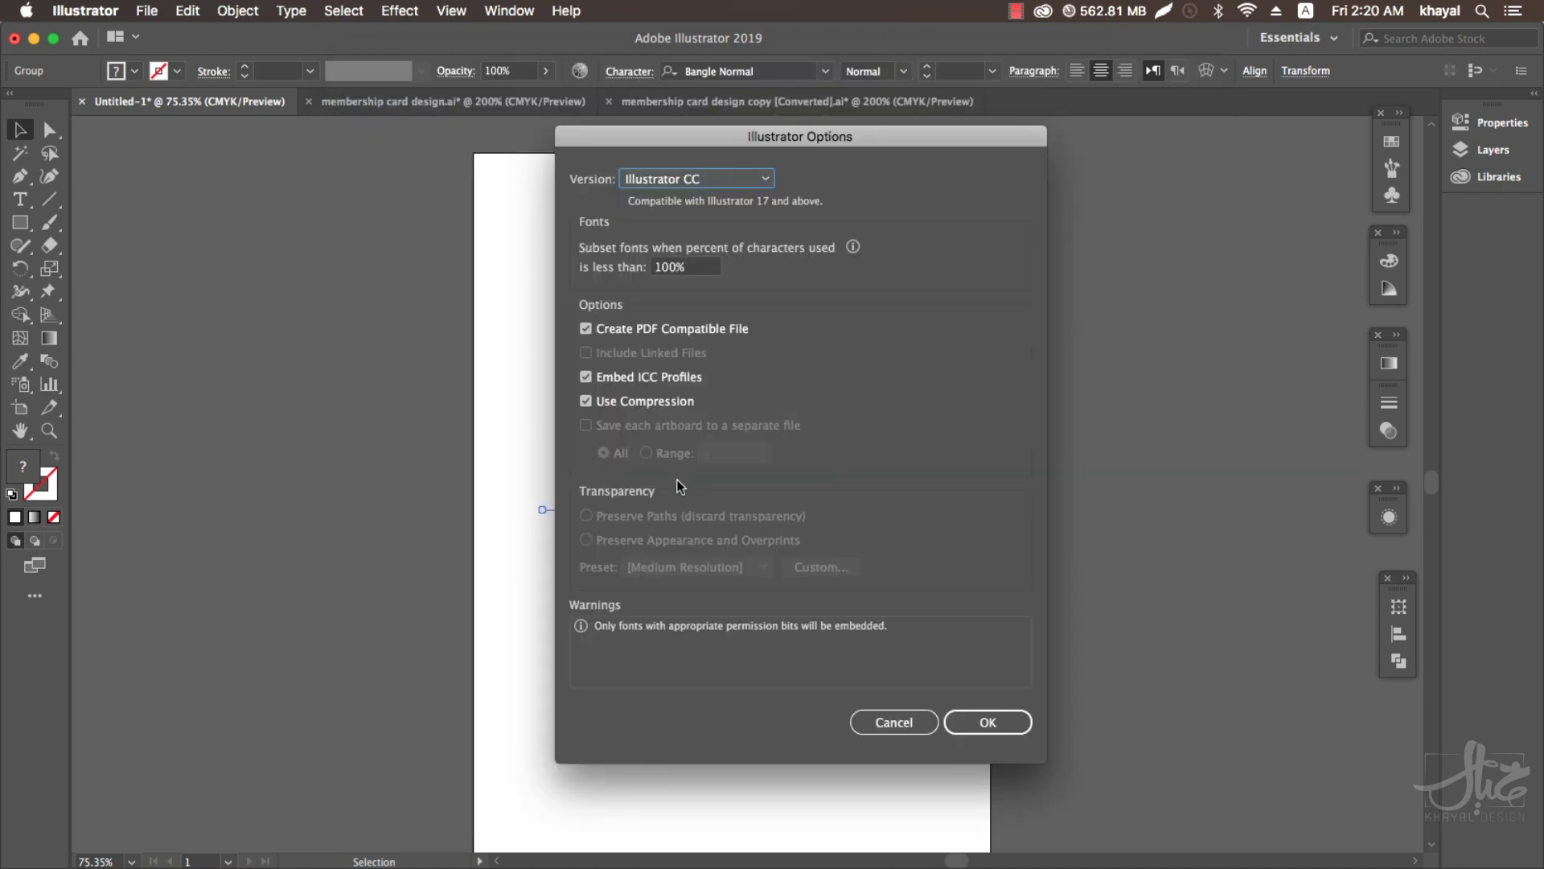
click(741, 179)
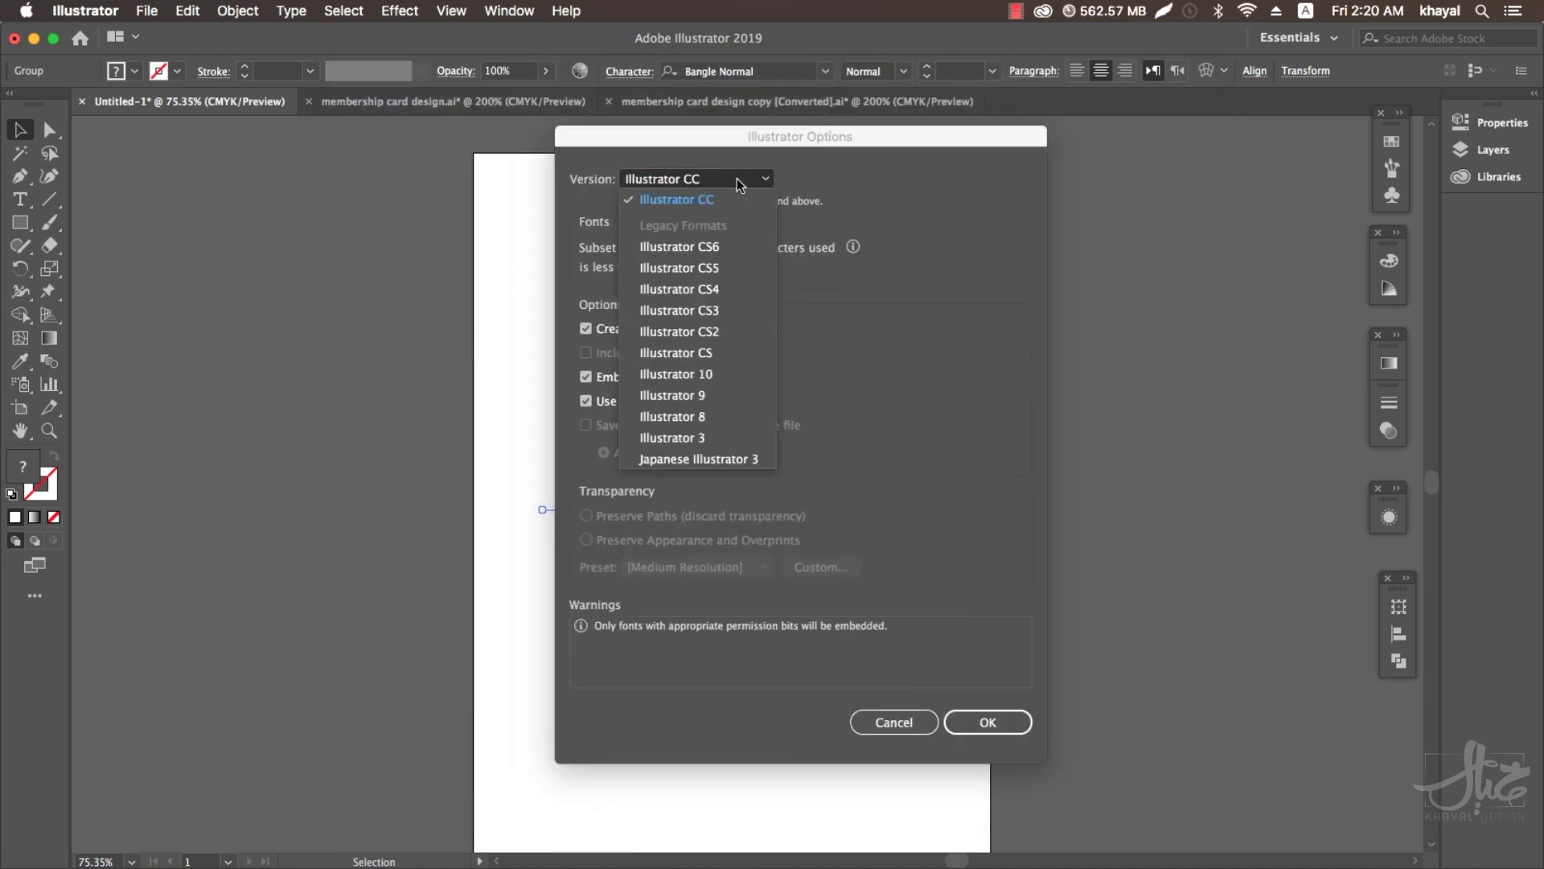
click(709, 418)
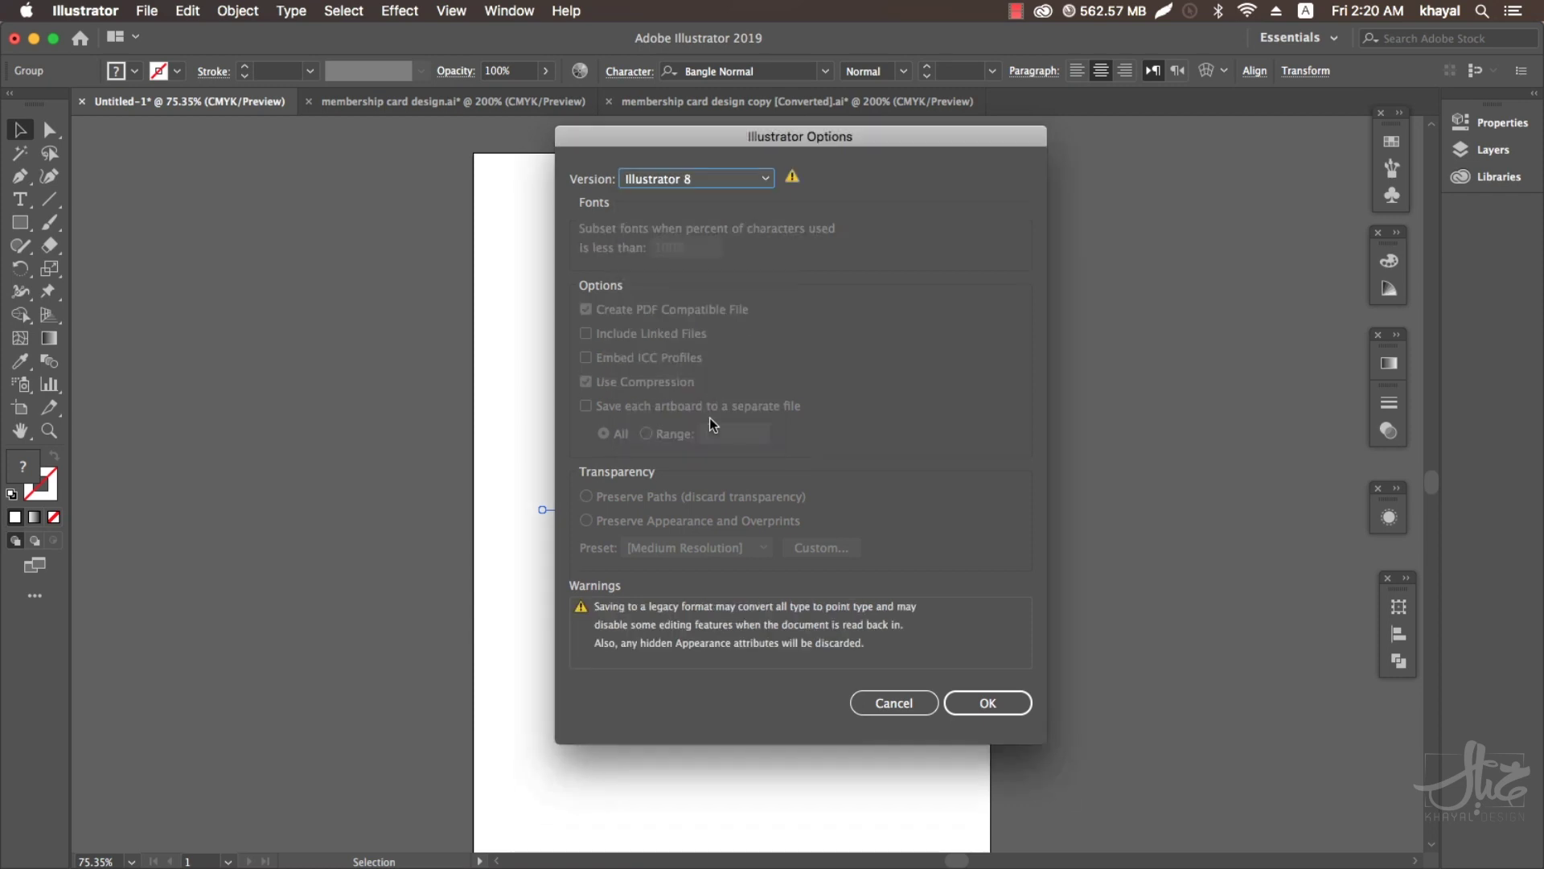
click(707, 180)
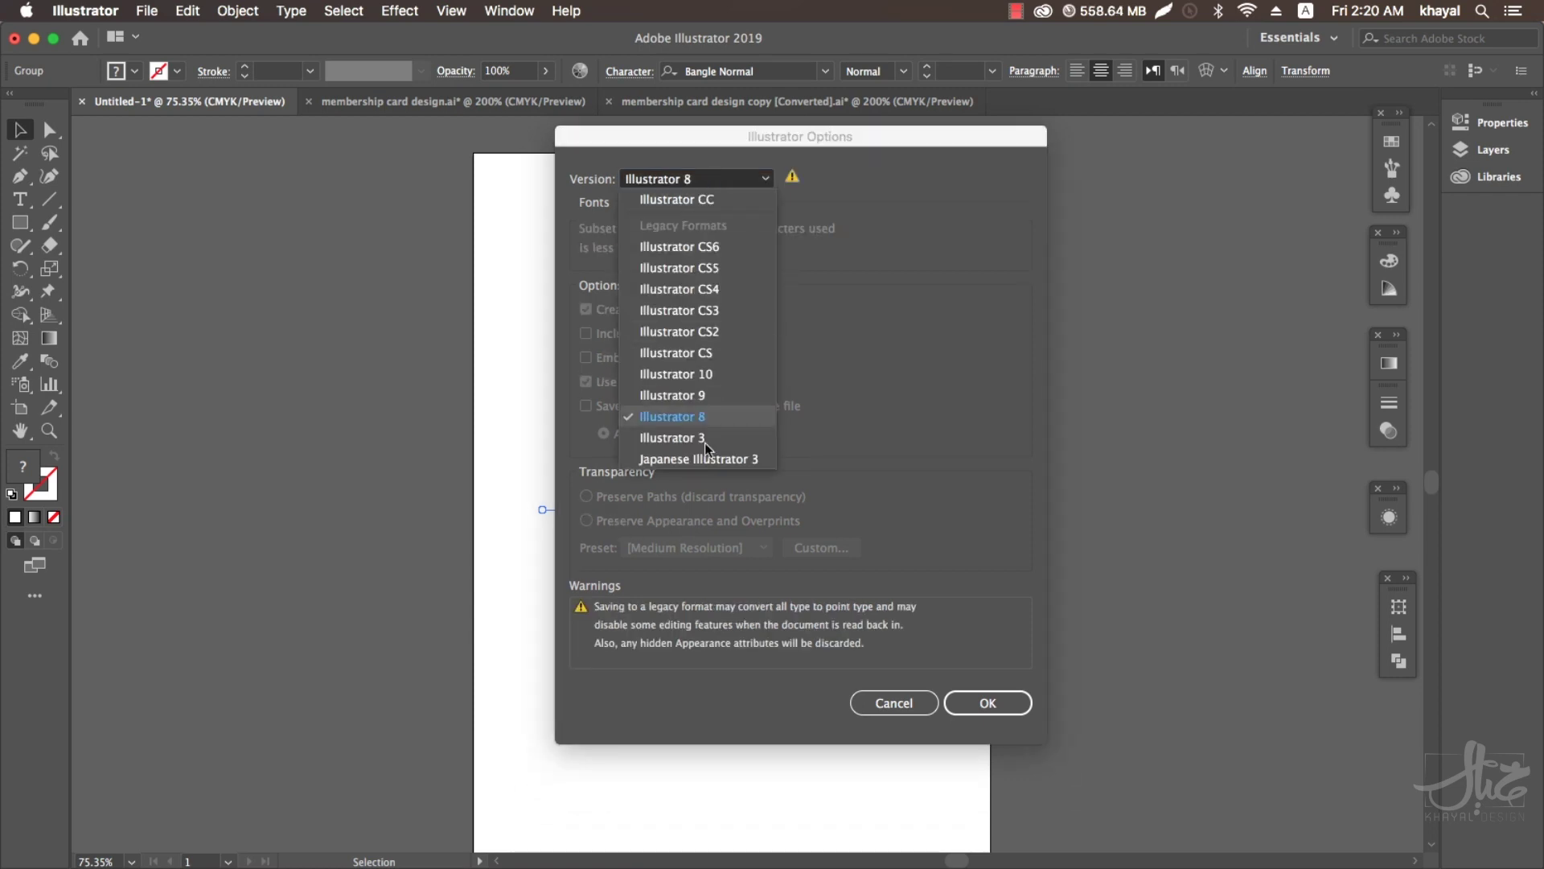
click(697, 437)
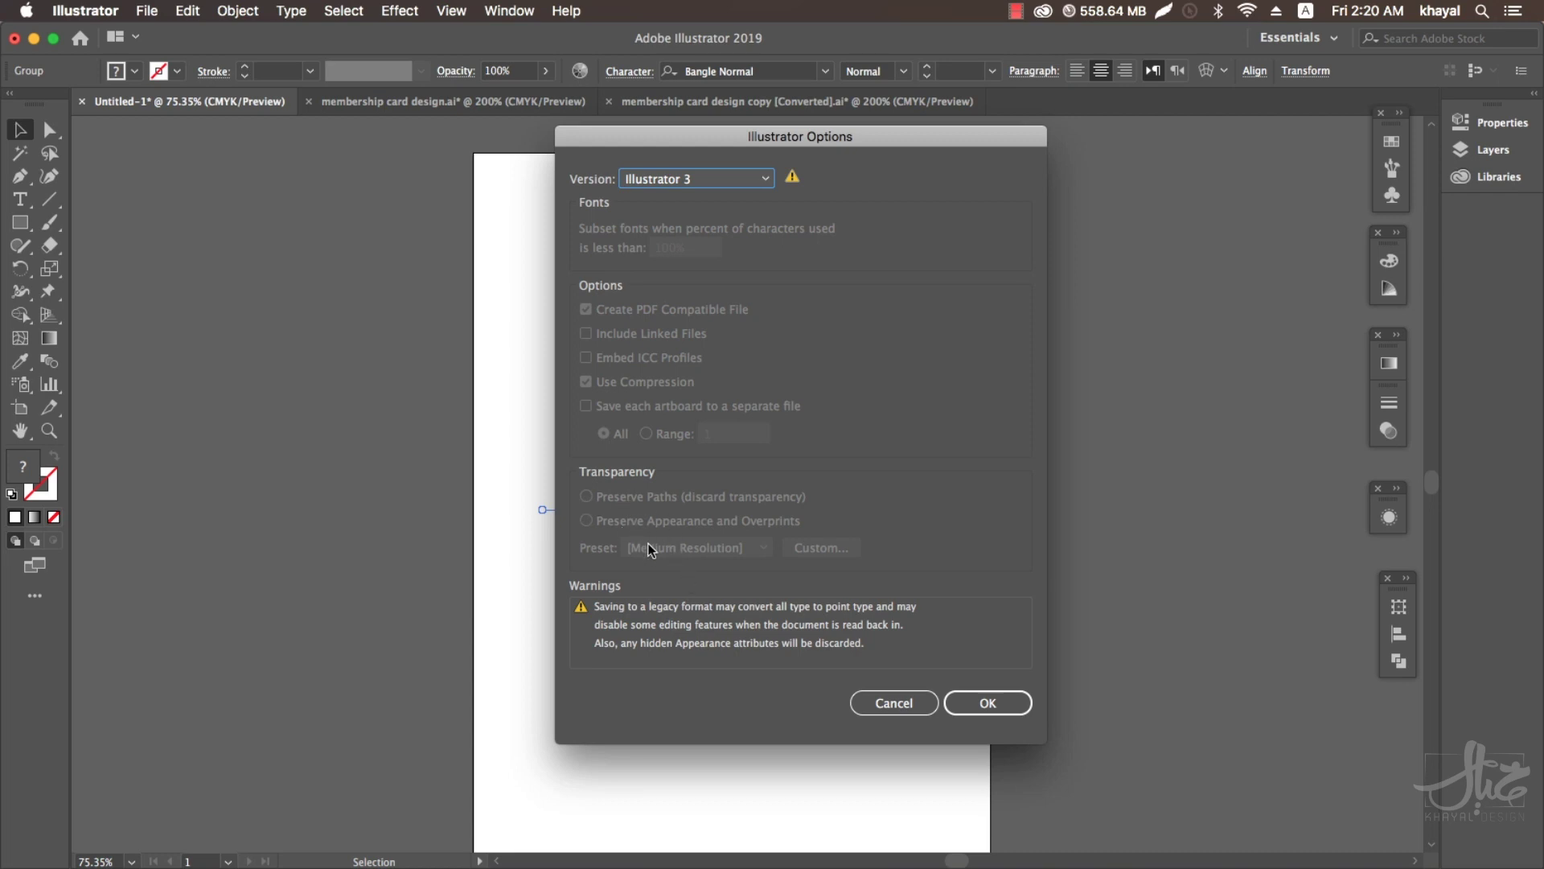
click(916, 701)
In membership card design, drag the translucent Name/Date box above the artboard, then return to Untitled-1.
click(490, 101)
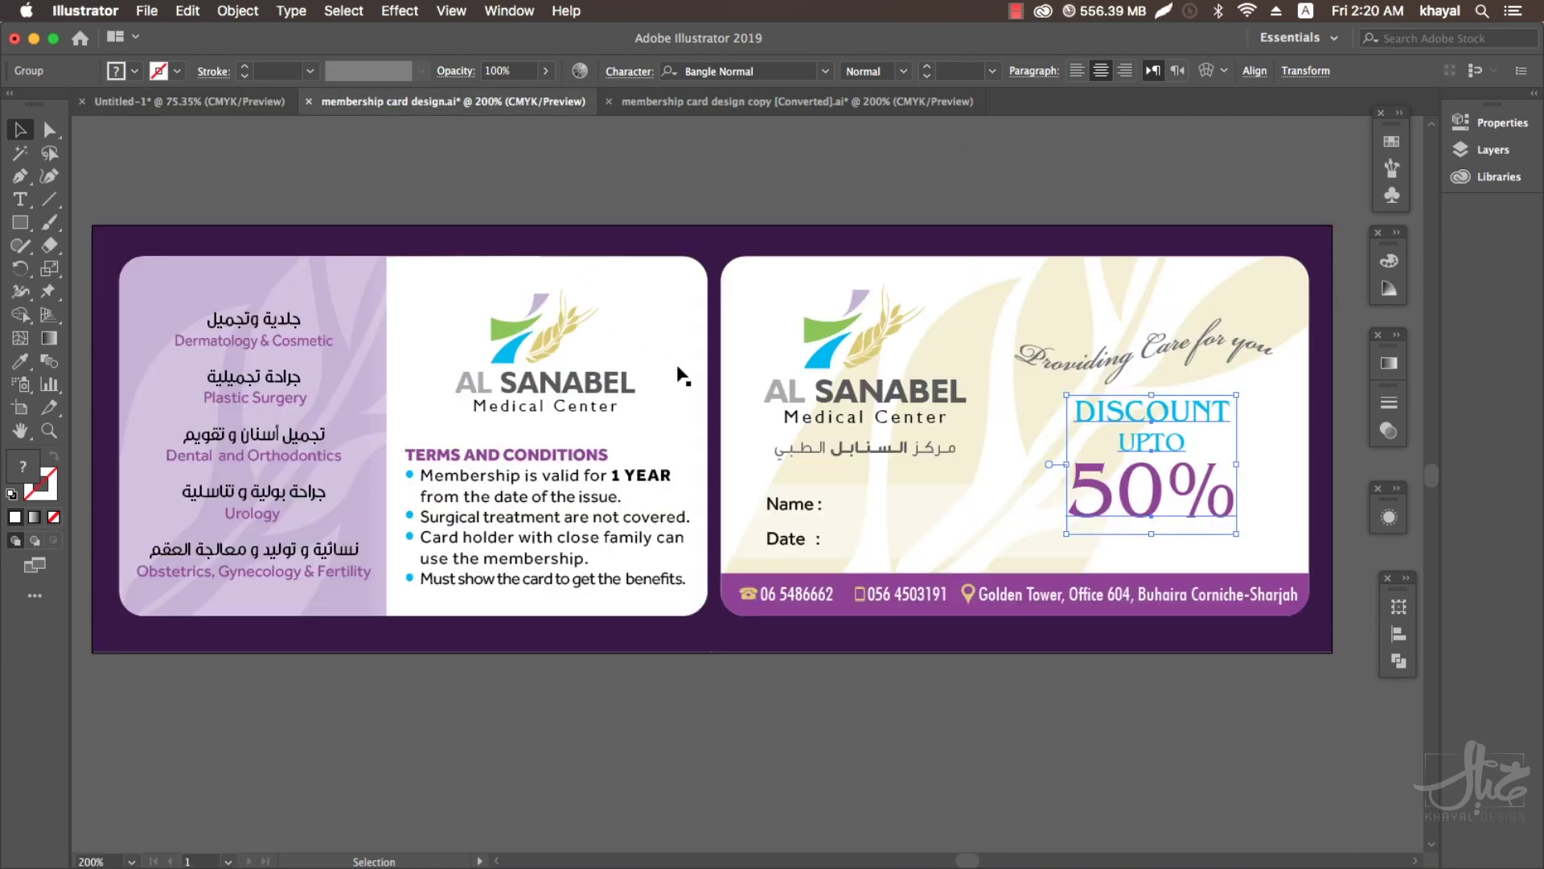
click(191, 101)
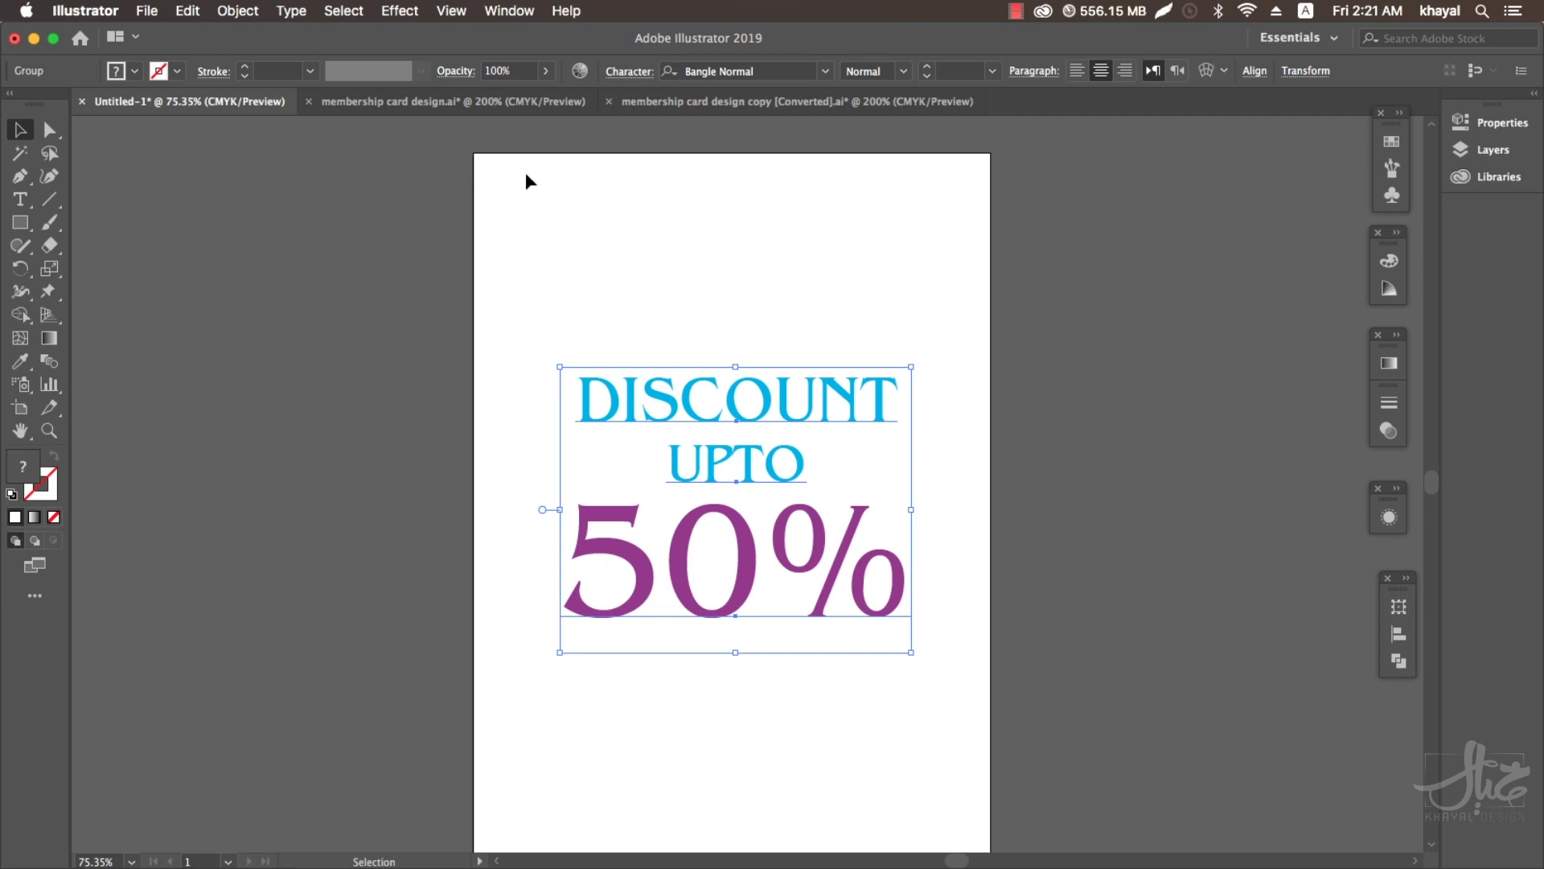
click(494, 102)
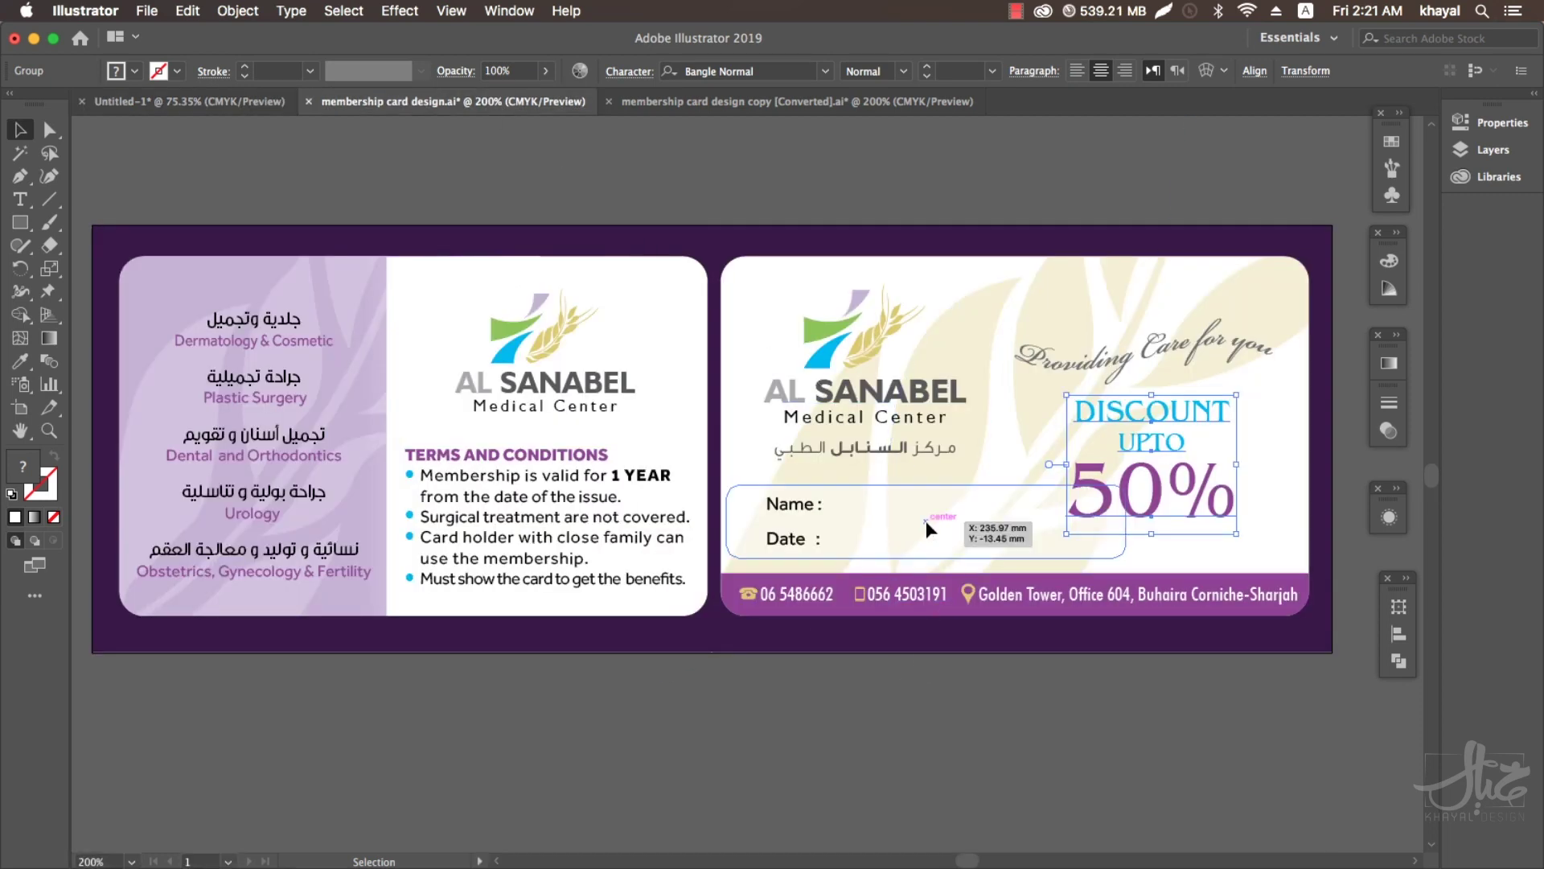
drag(908, 507, 822, 175)
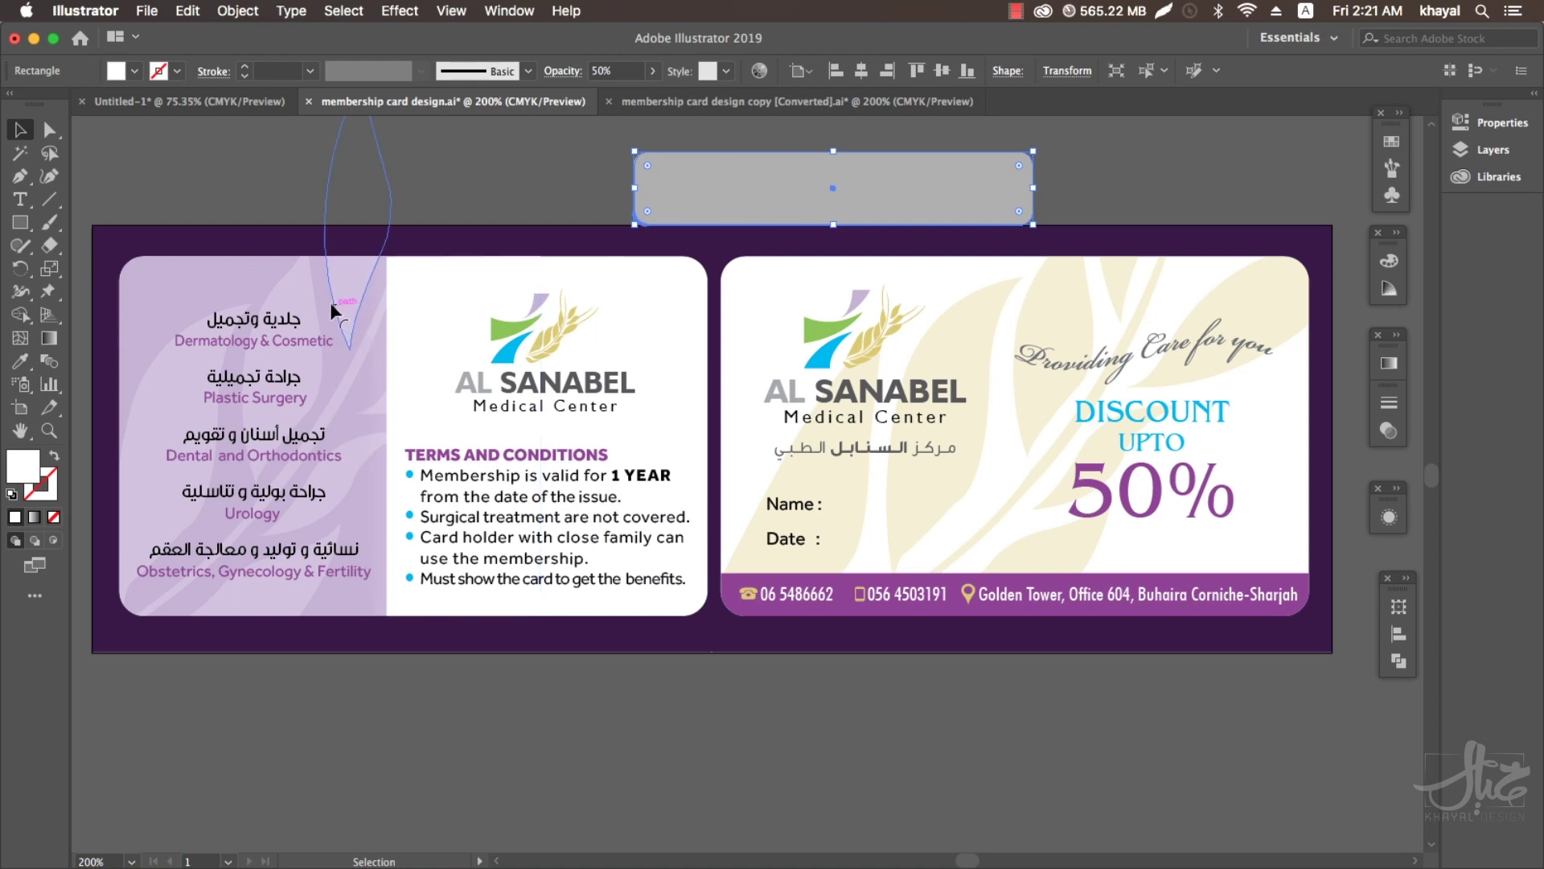
click(338, 300)
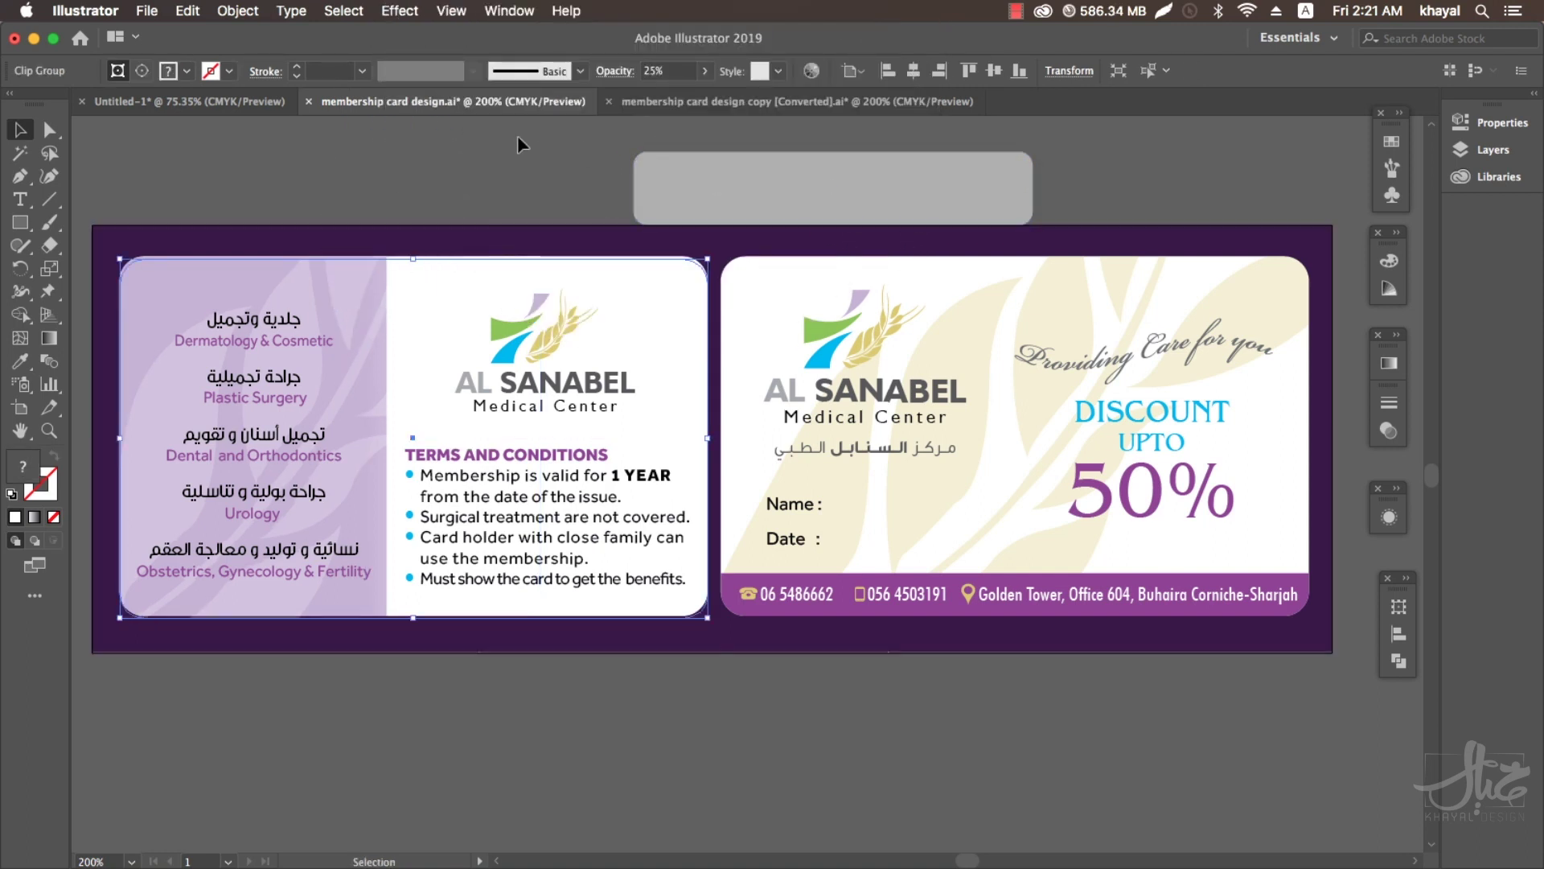
click(234, 103)
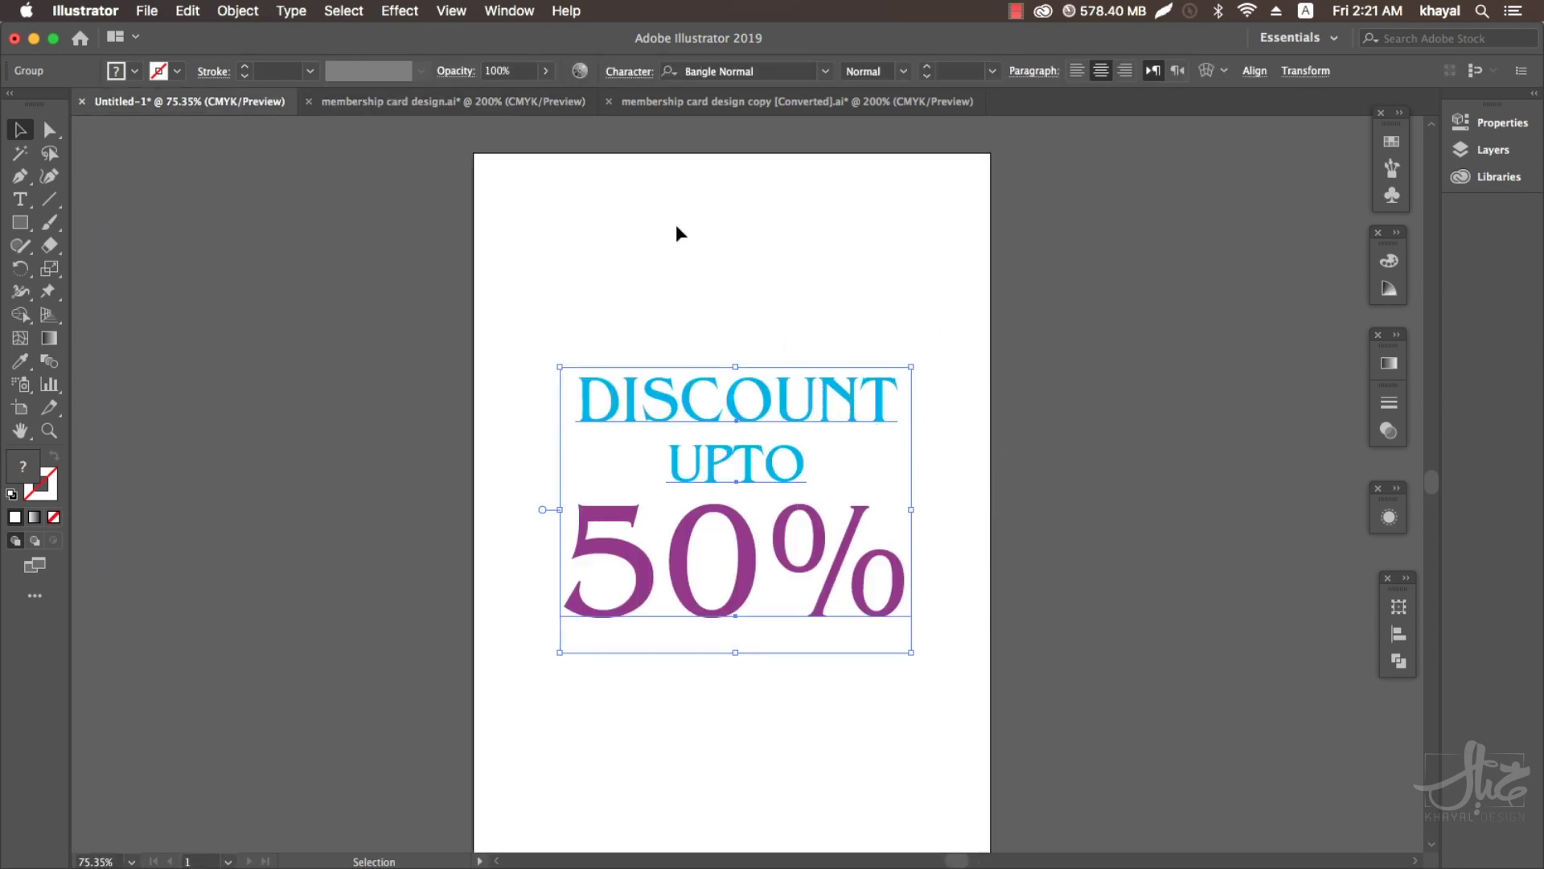
Draw a small square with the Rectangle tool at the page's top-left corner.
click(526, 222)
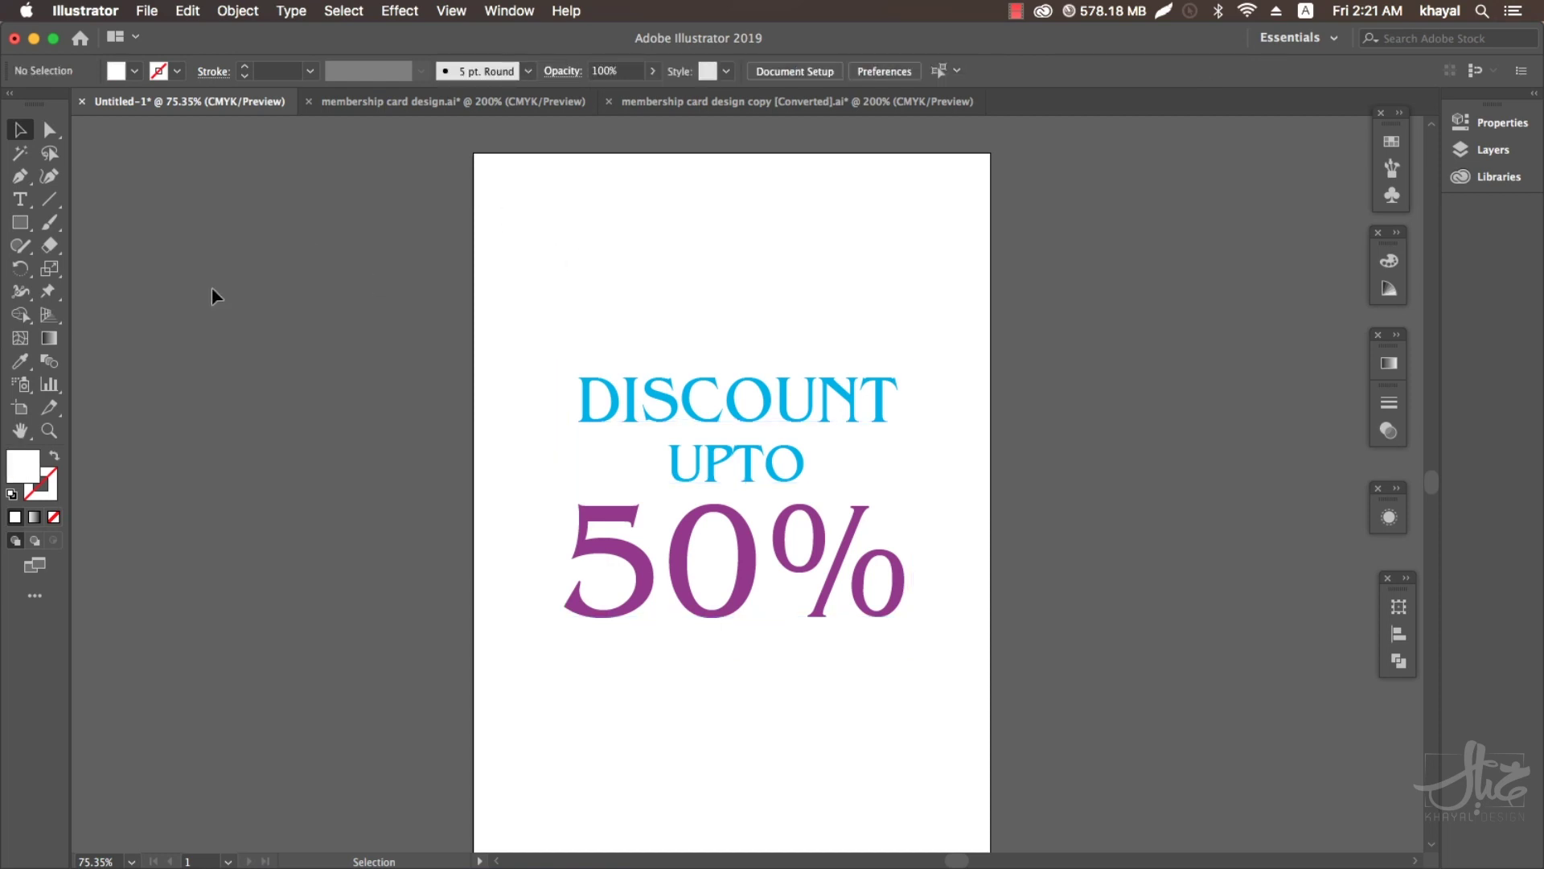
click(20, 222)
drag(527, 190, 529, 195)
scroll(483, 189, up, 3)
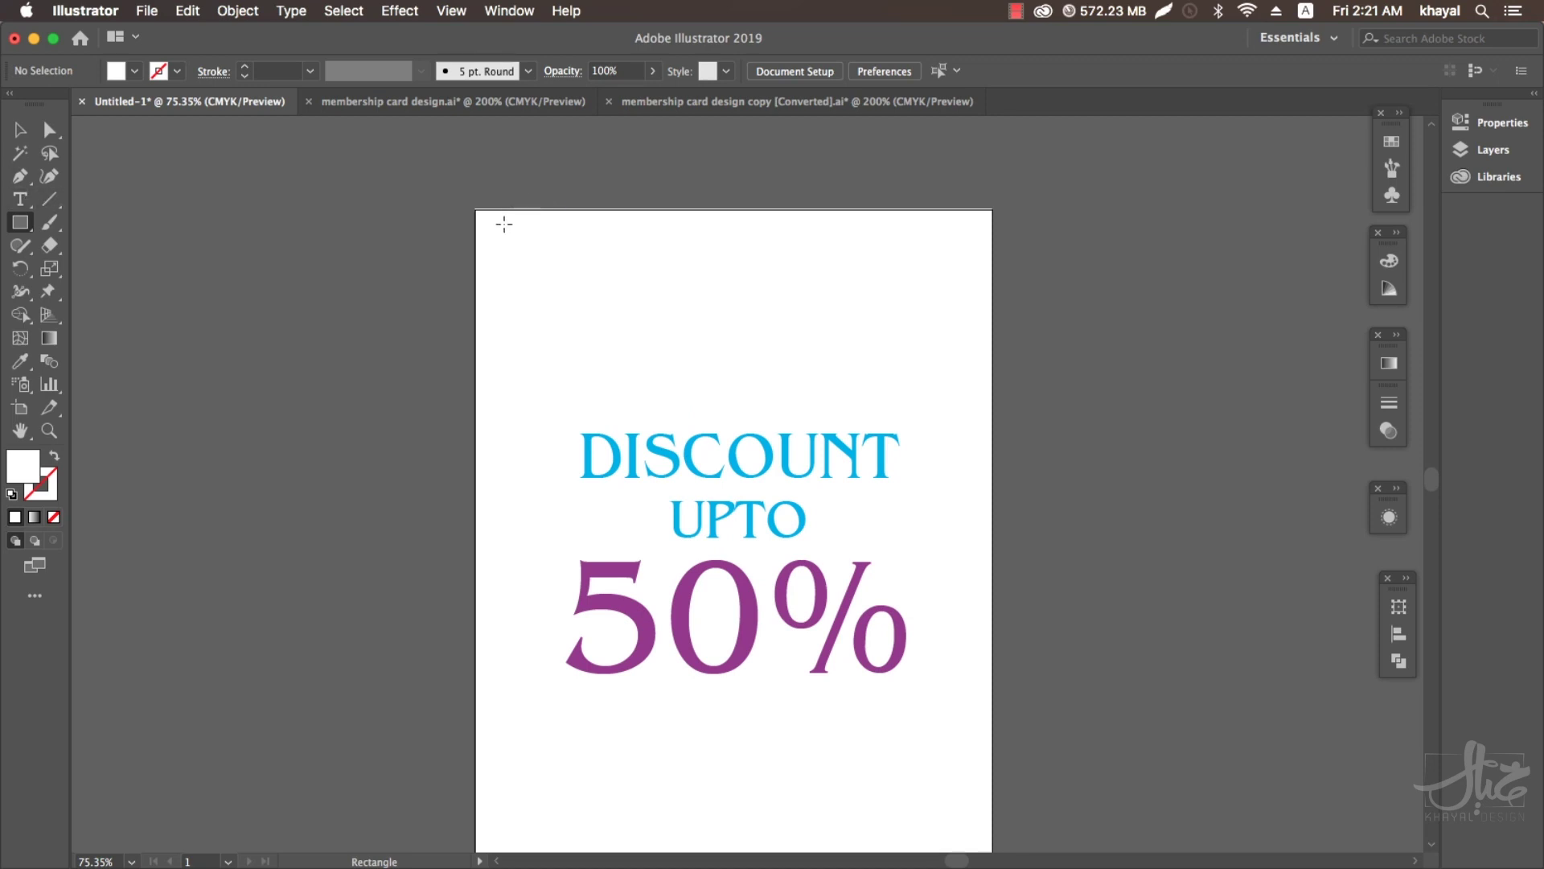
drag(504, 224, 542, 262)
super+click(523, 201)
drag(475, 191, 492, 204)
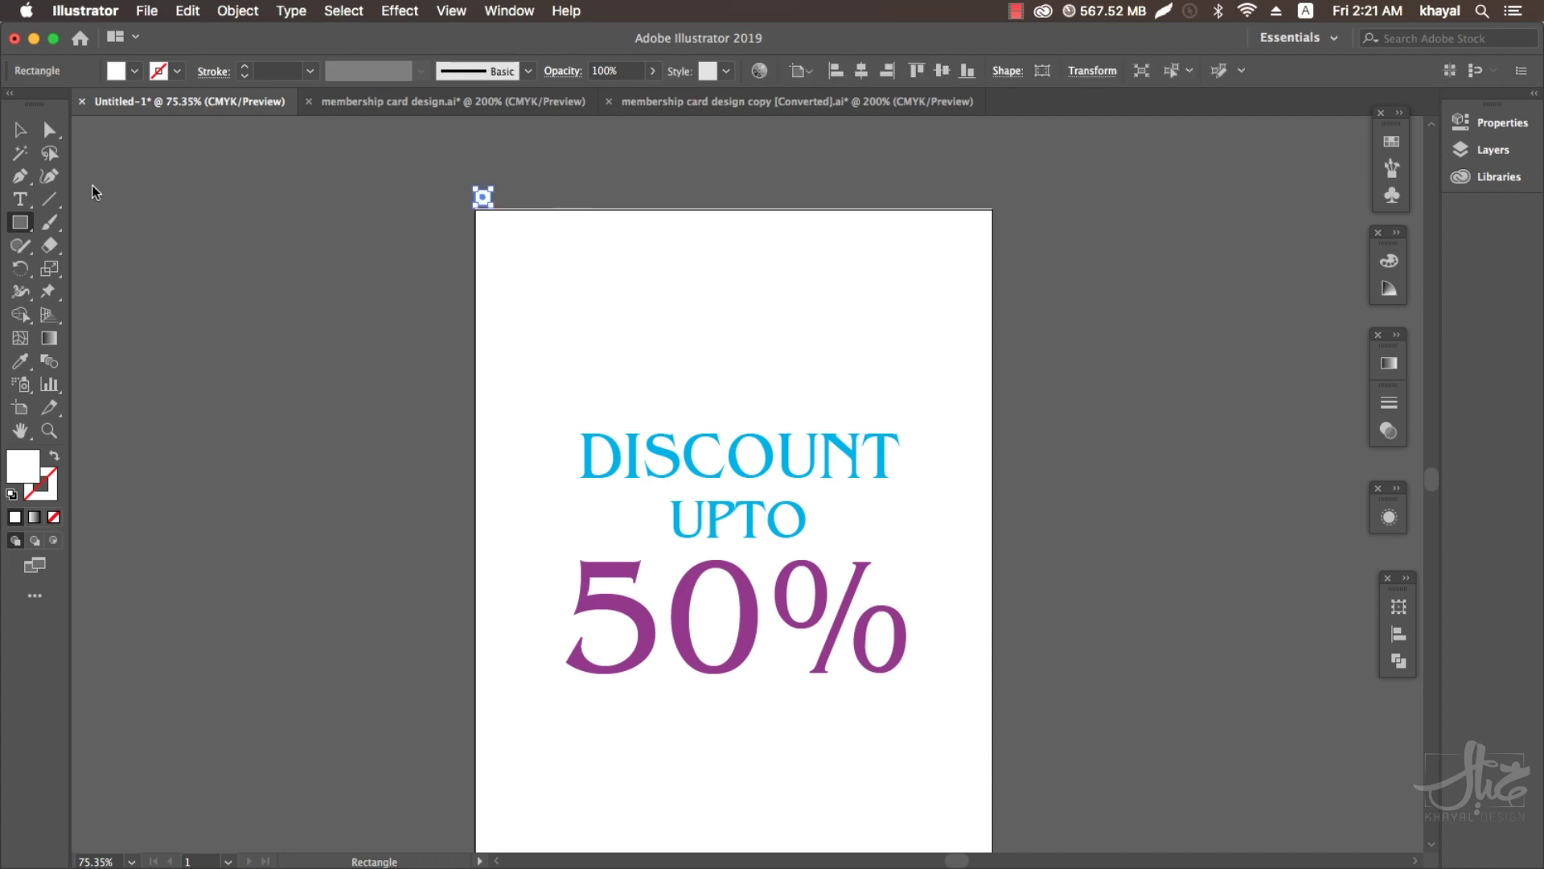
key(v)
drag(483, 209, 479, 190)
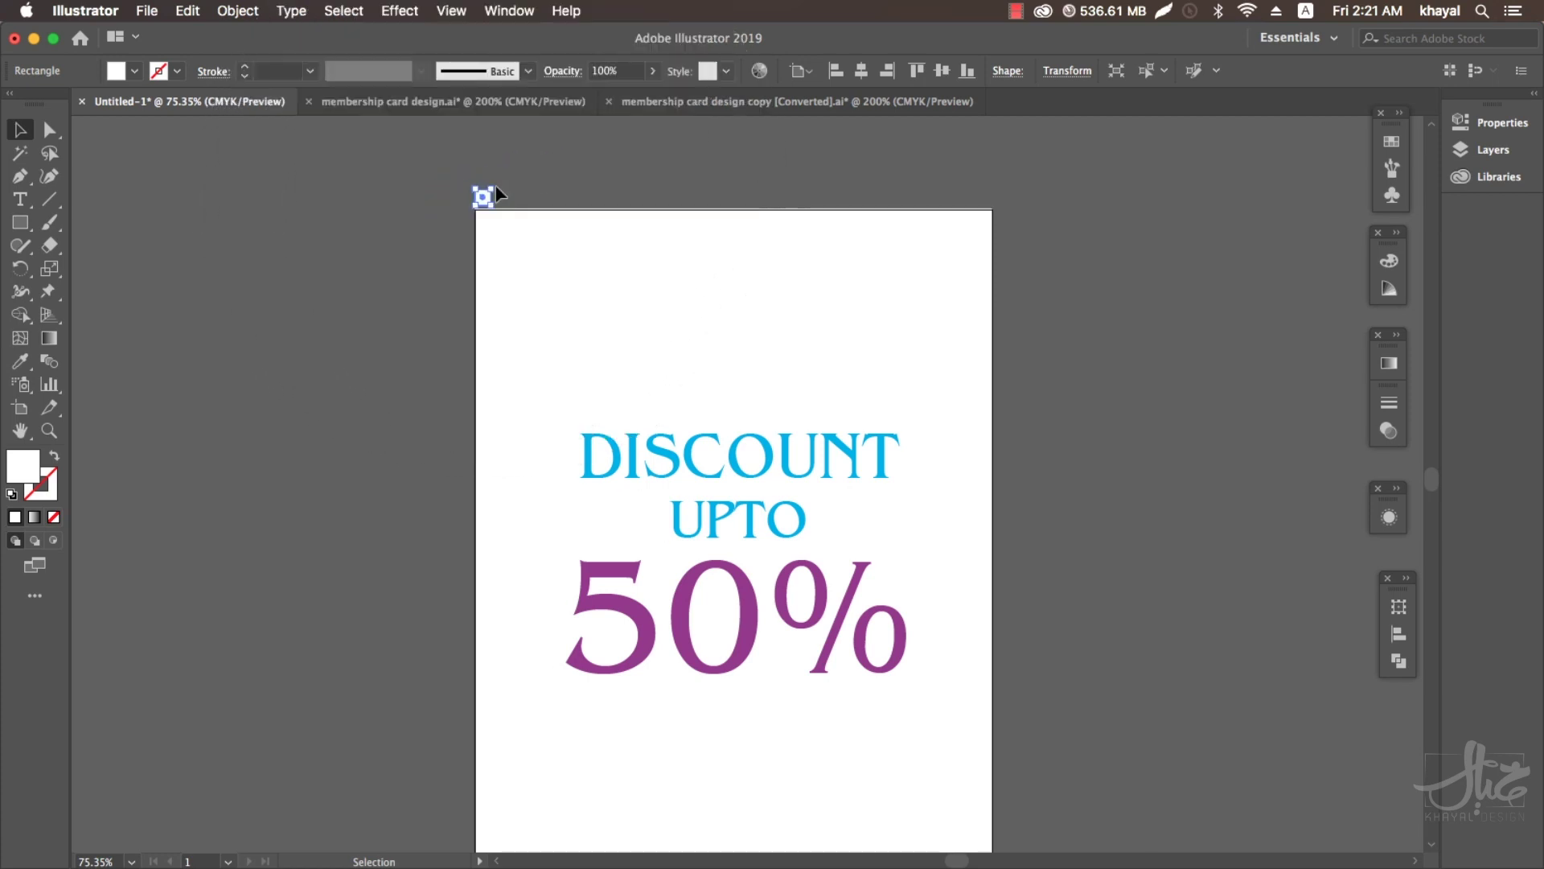
Set the small square's opacity to 1% and nudge it onto the page corner.
click(495, 193)
click(483, 197)
text(1)
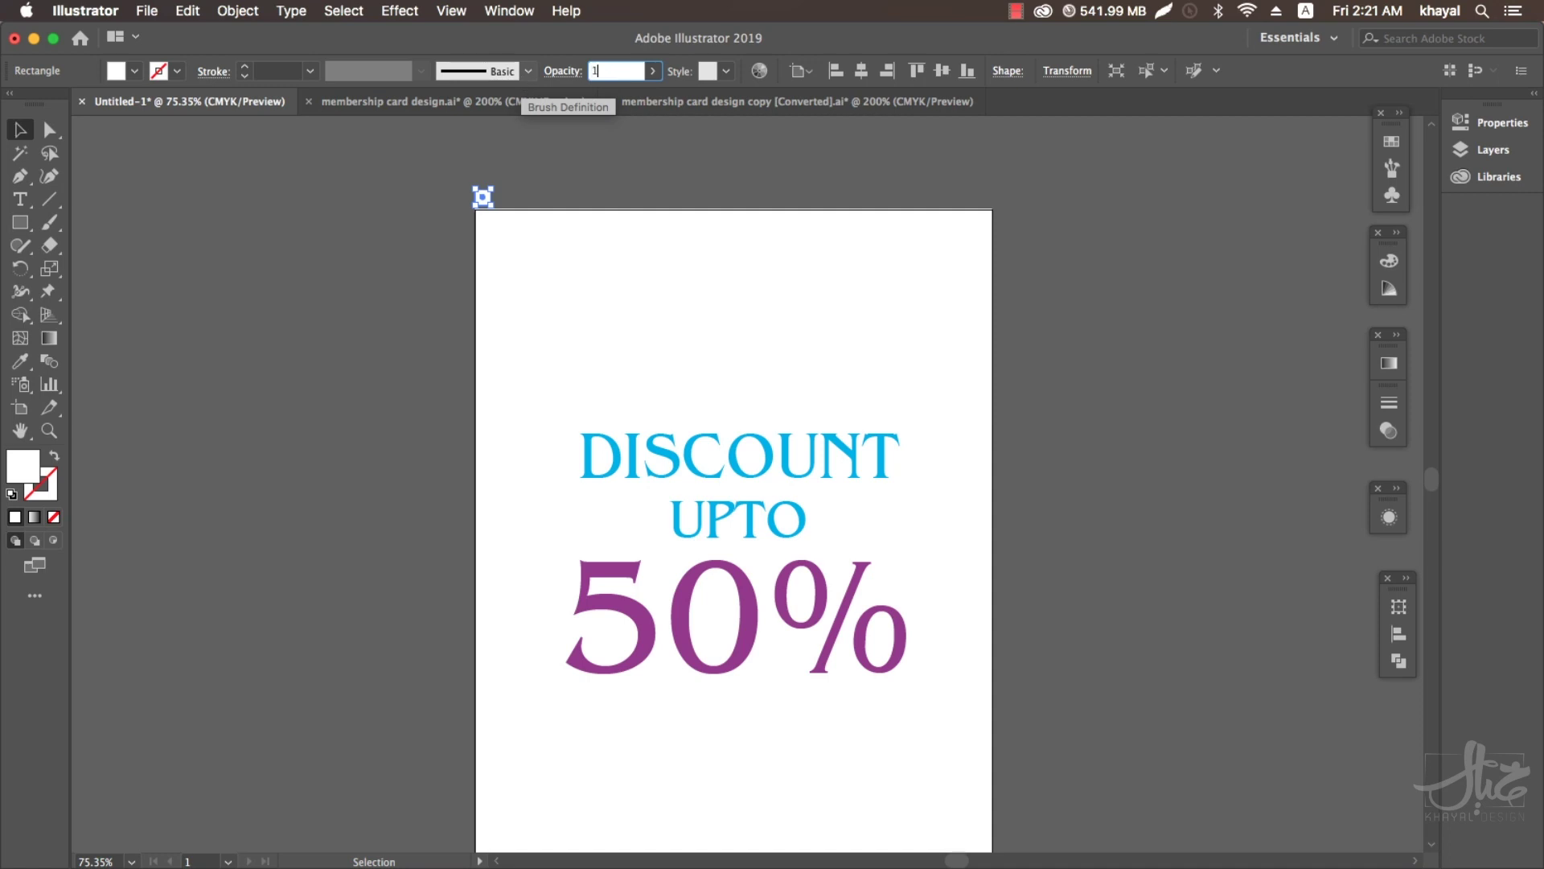
key(Return)
click(534, 207)
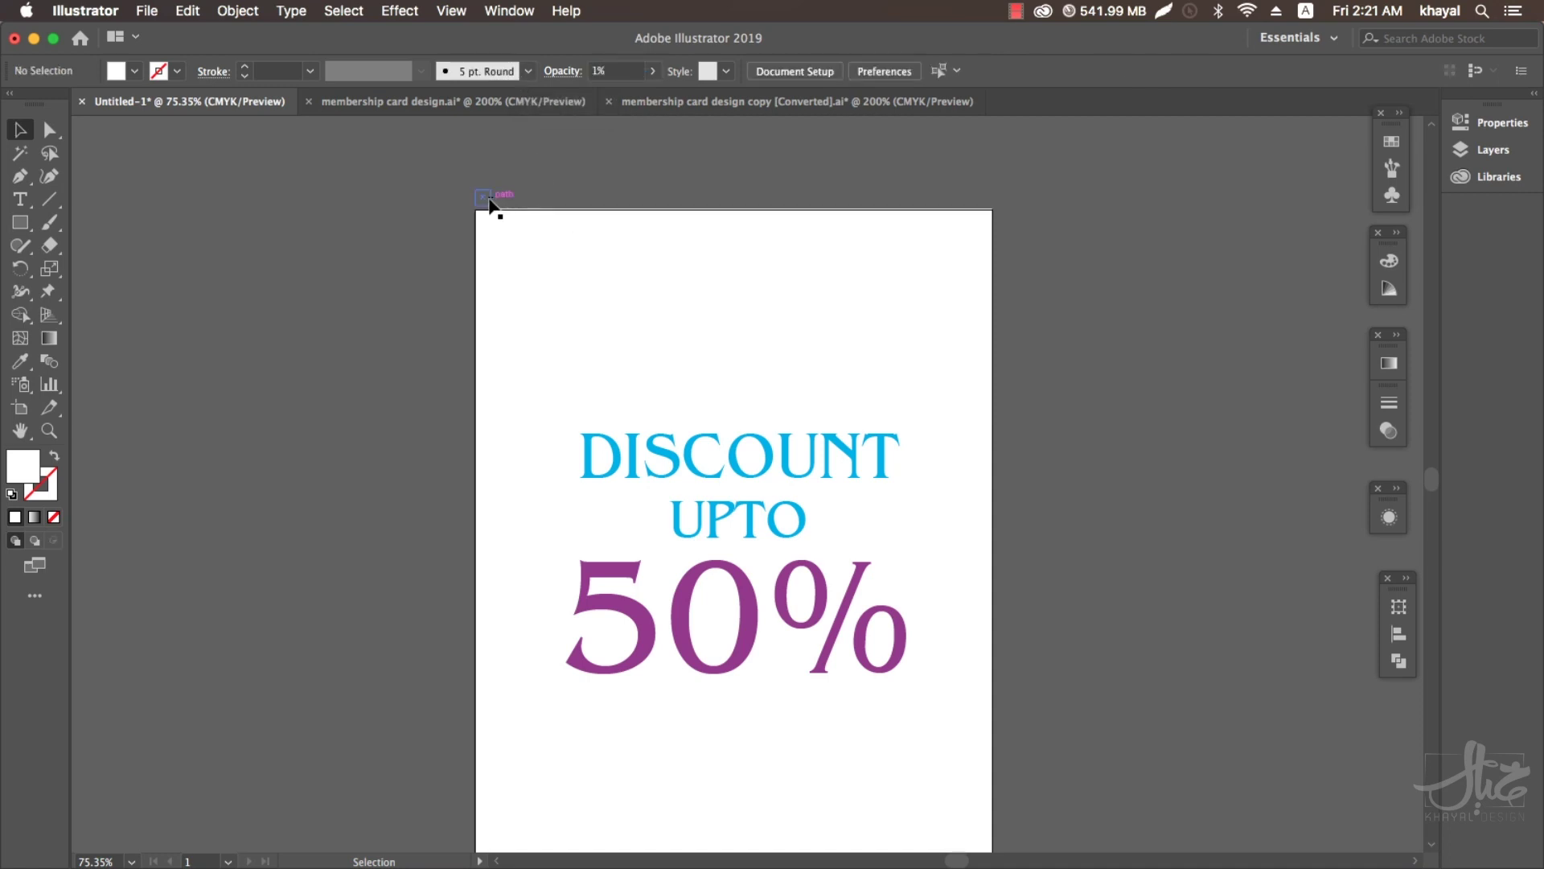
mouse_move(483, 197)
mouse_down()
mouse_move(609, 338)
mouse_move(619, 370)
mouse_move(494, 209)
mouse_up()
click(663, 351)
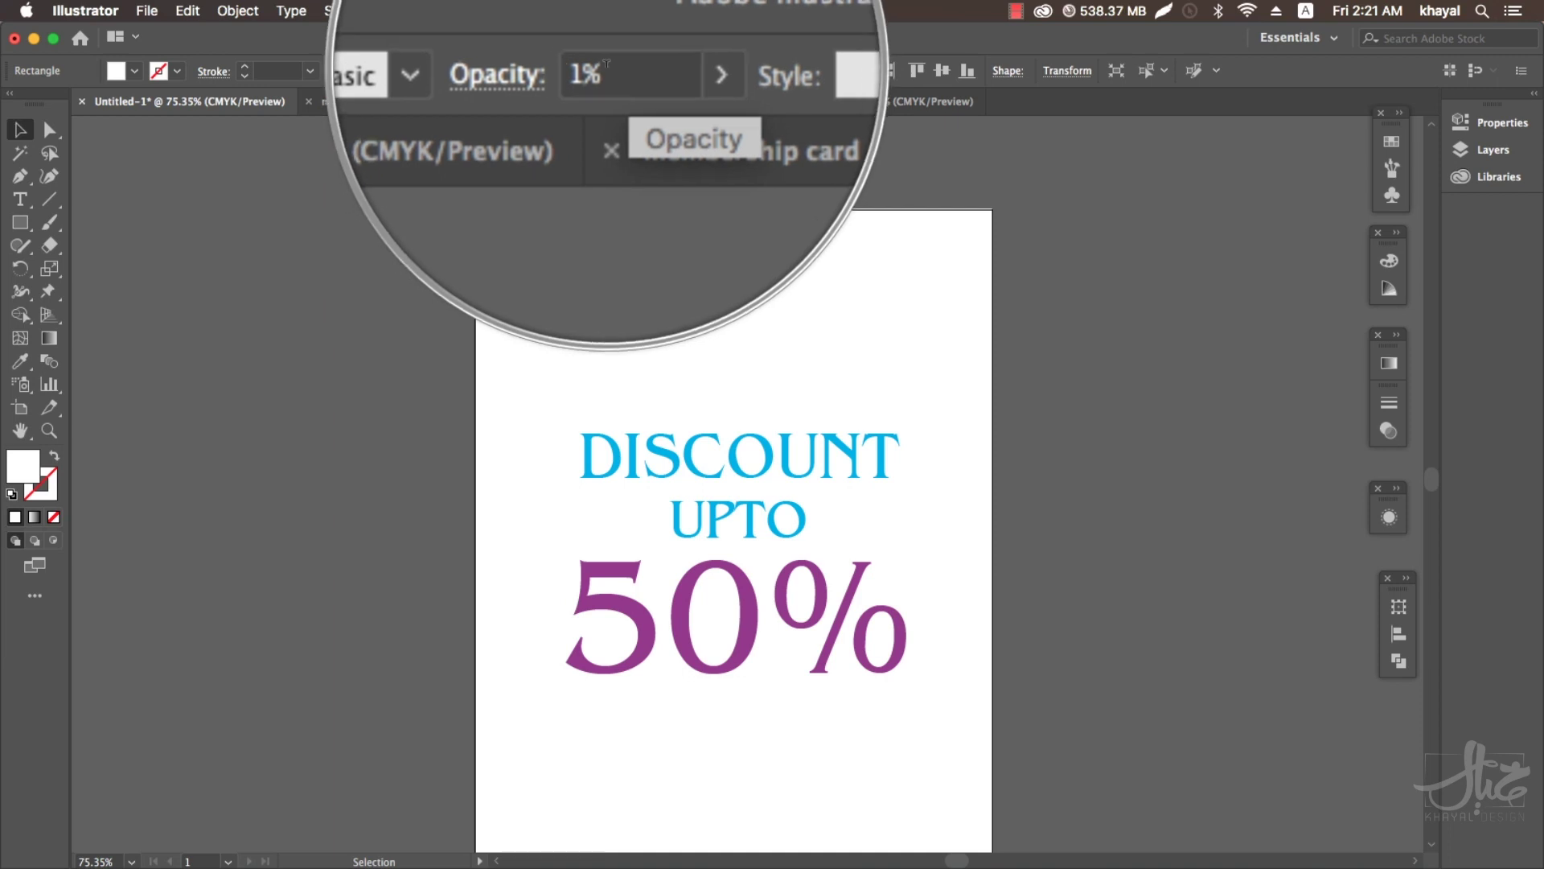
Save the discount document as a copy on the Desktop via Save As.
click(149, 11)
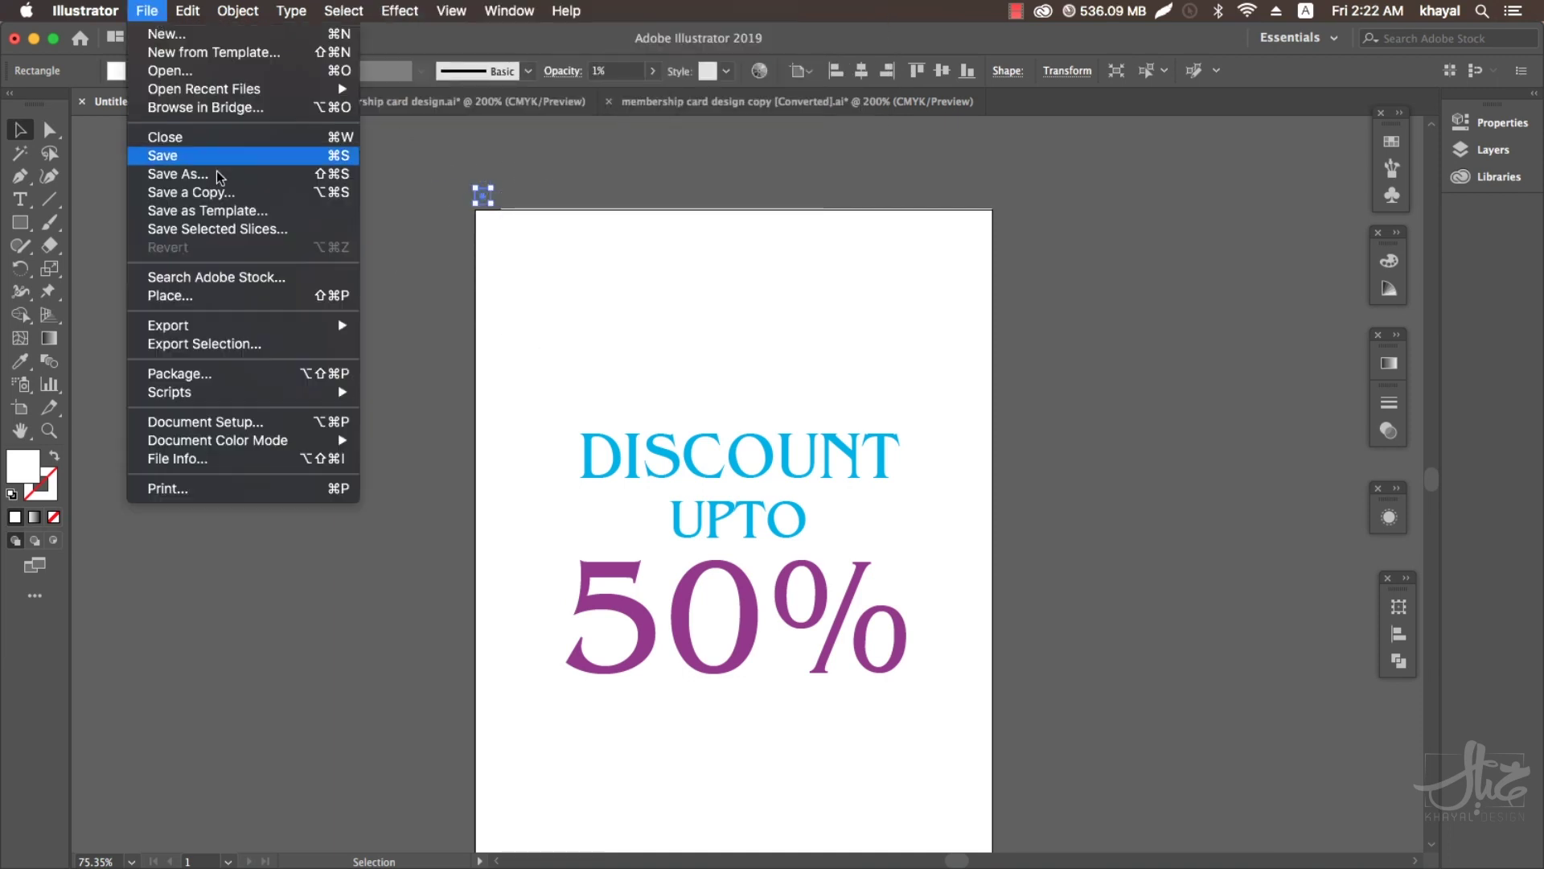
click(160, 193)
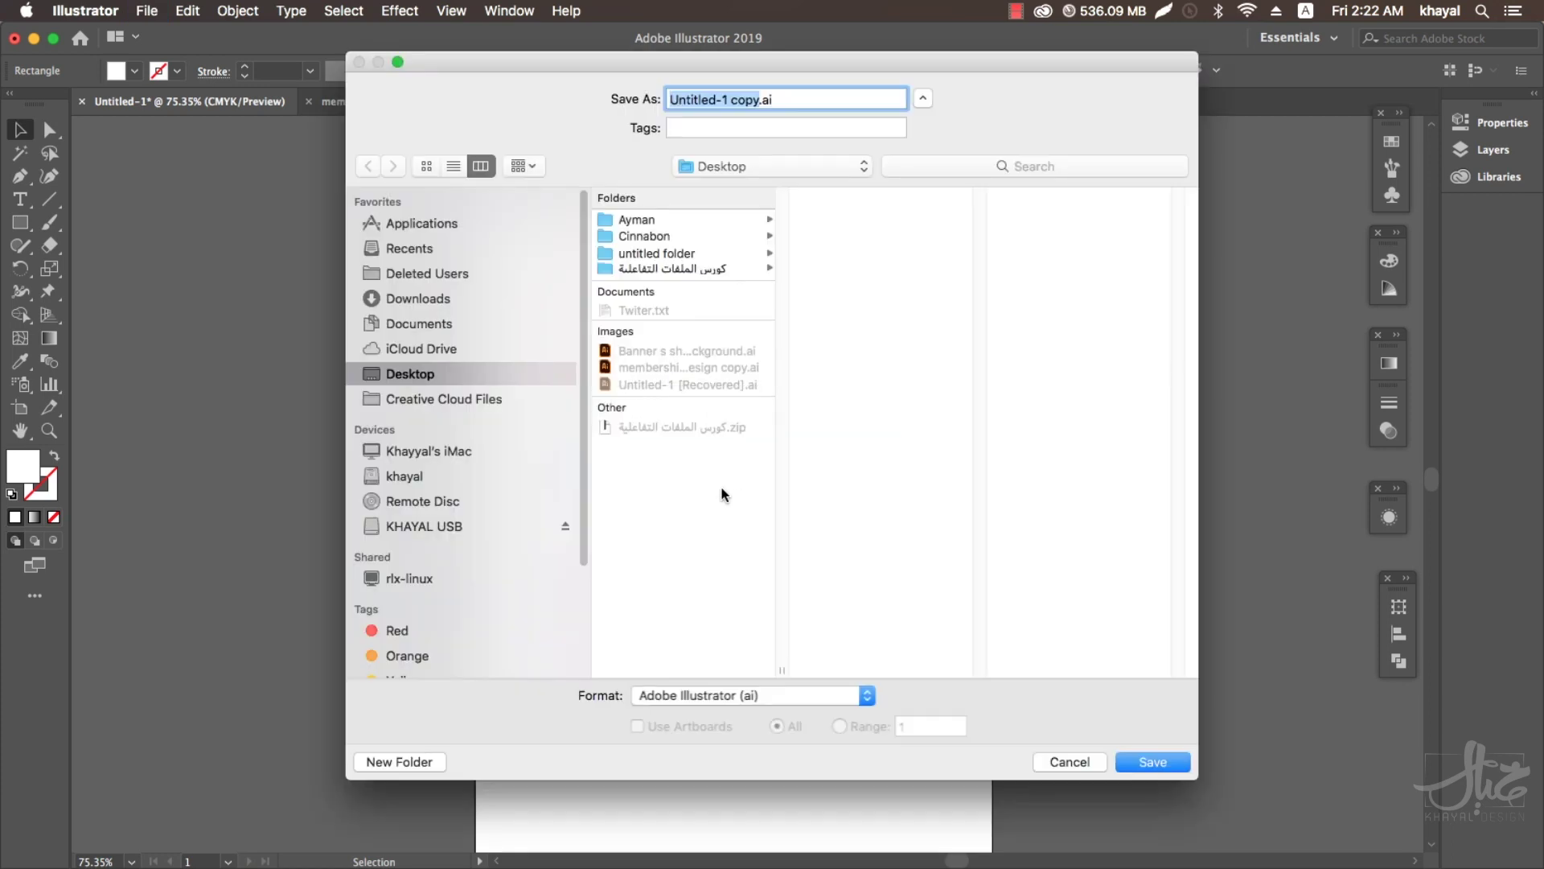
click(1148, 762)
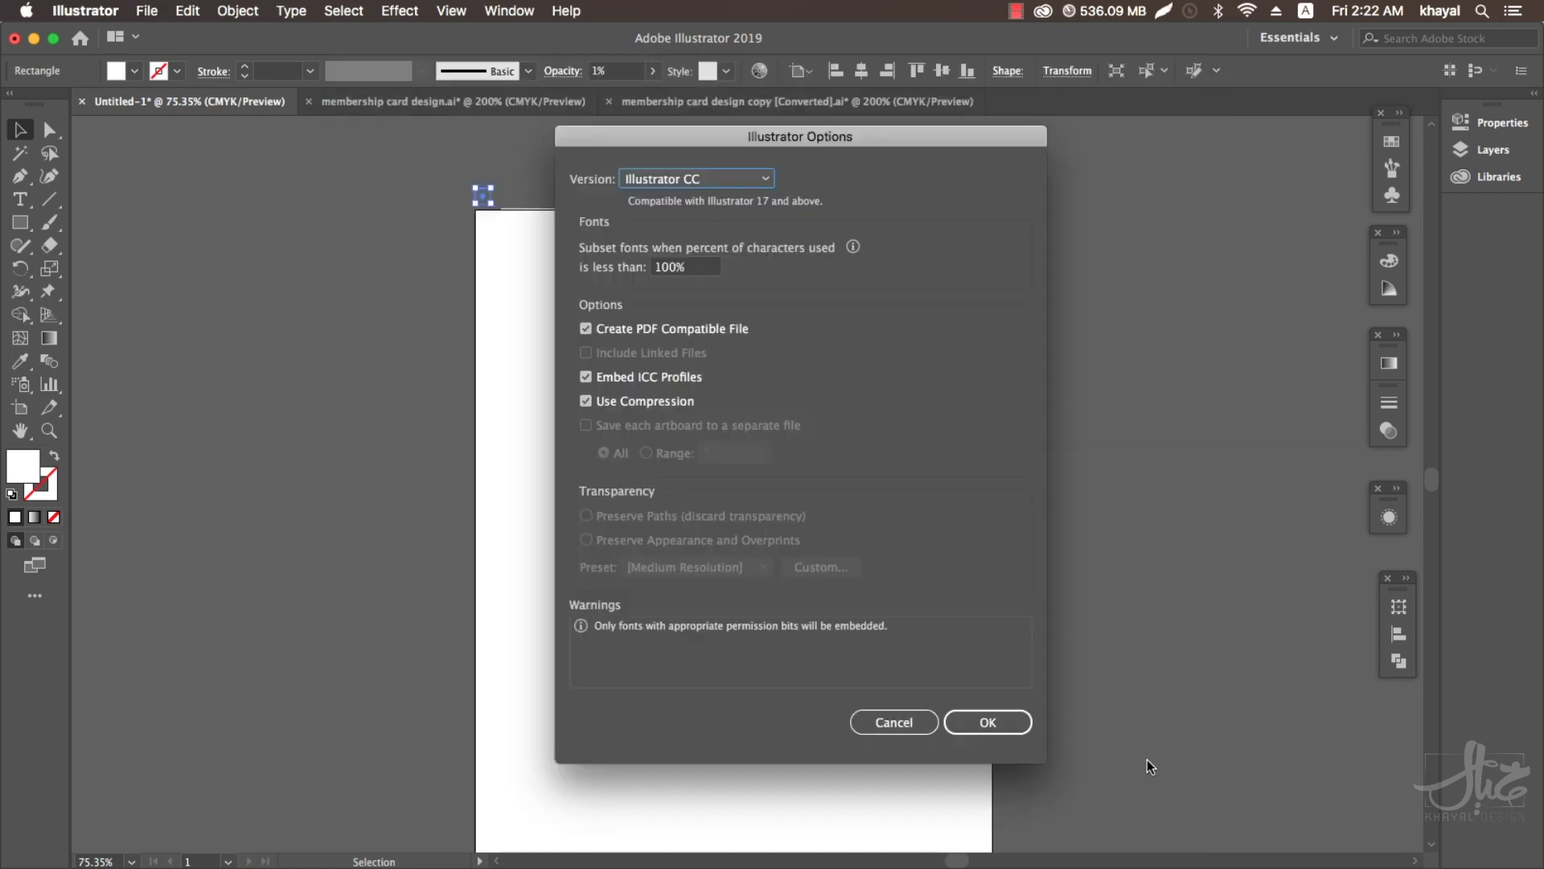
Save as Illustrator 8, preserving appearance with the text outline transparency preset.
click(690, 178)
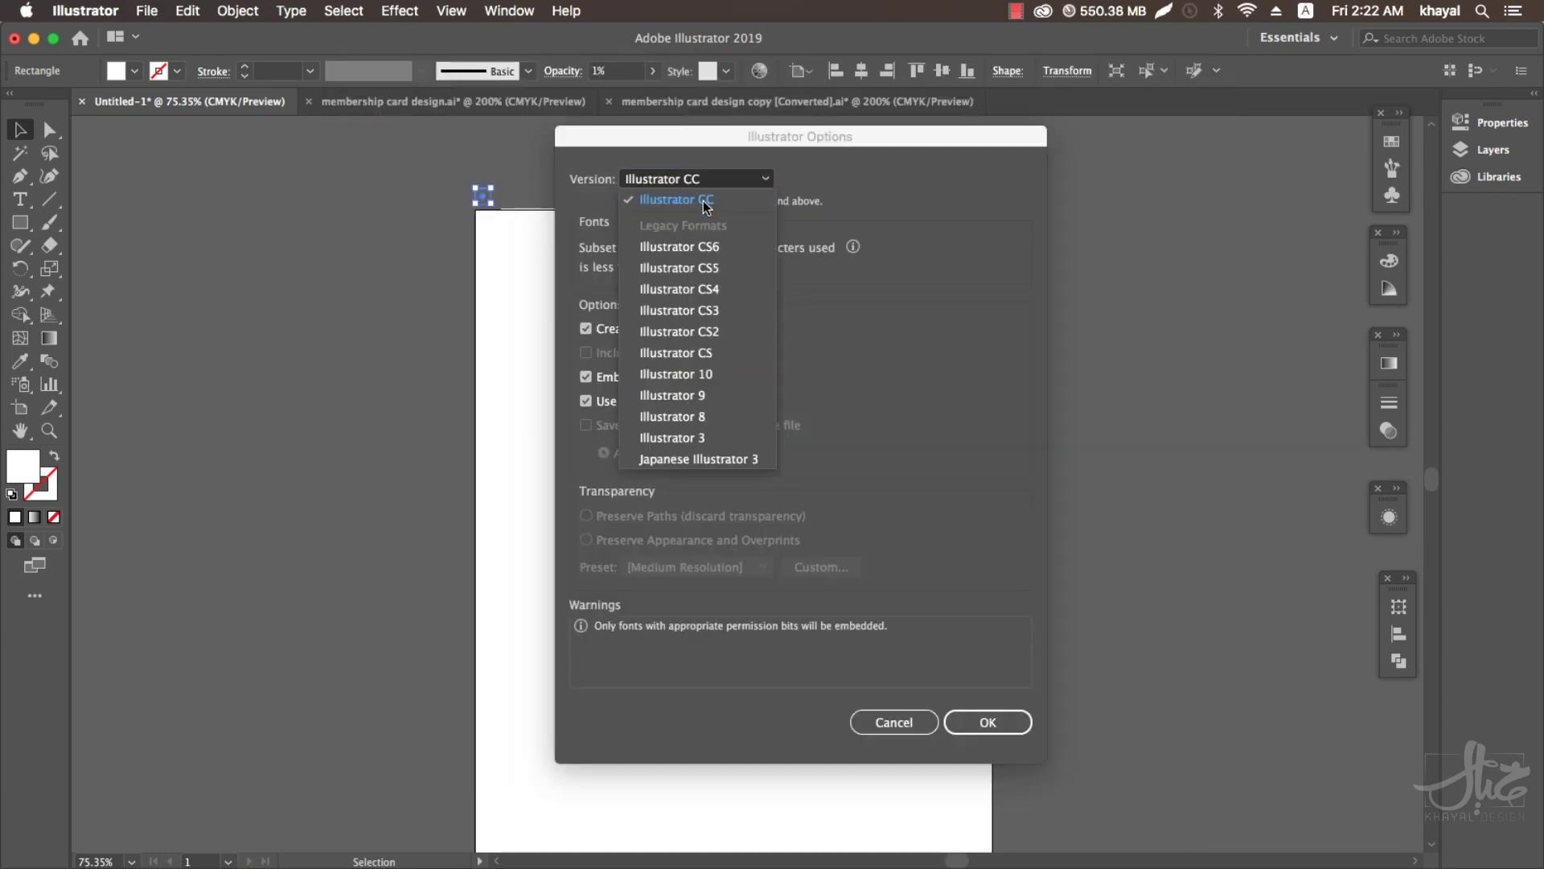
click(716, 417)
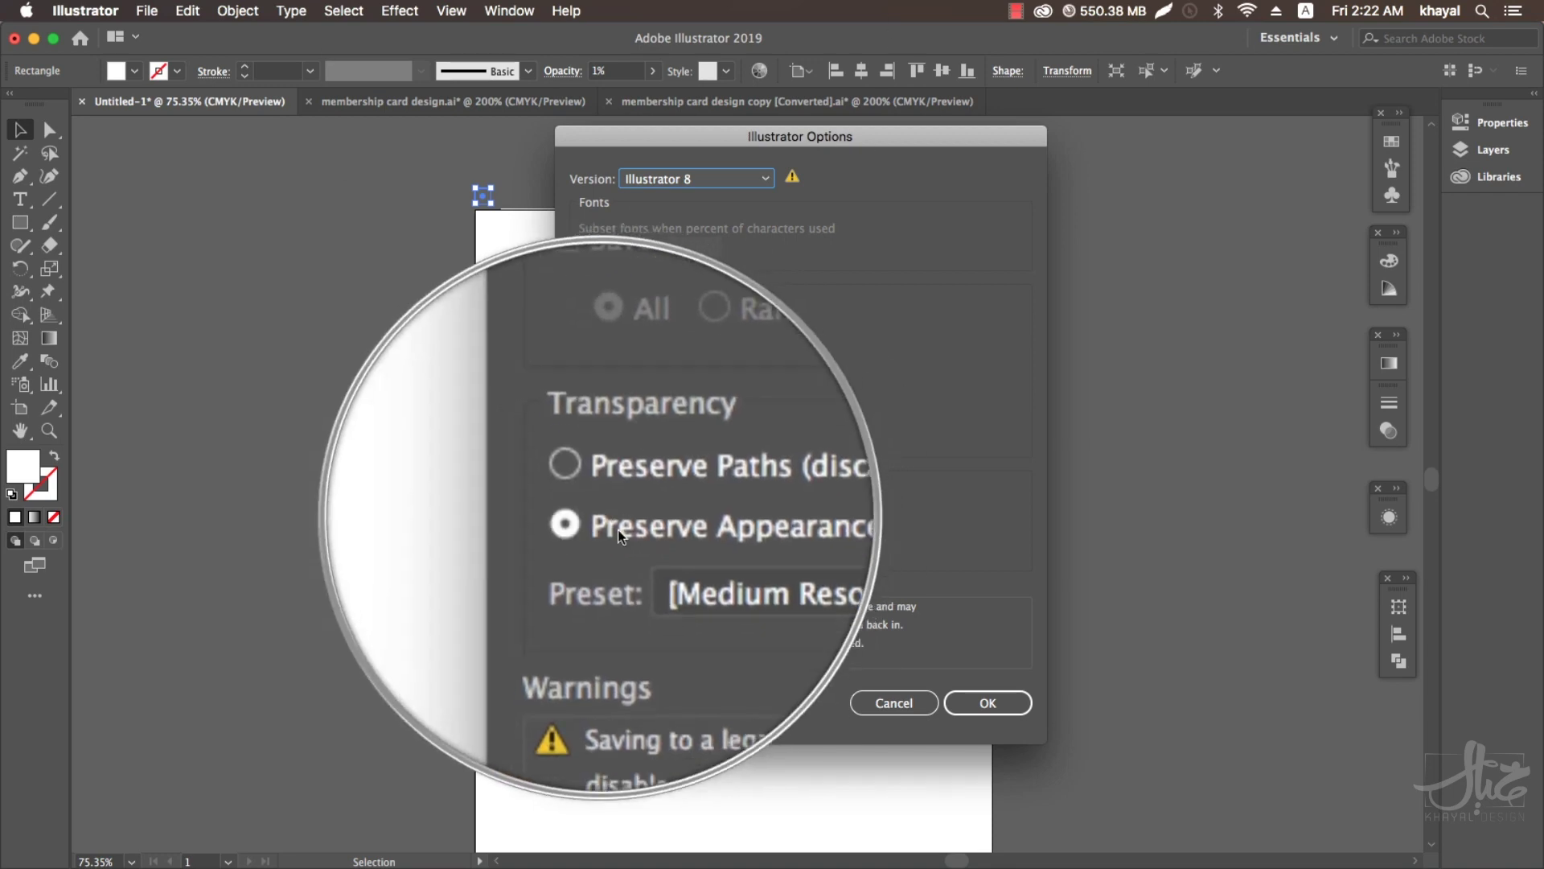
click(659, 547)
click(680, 678)
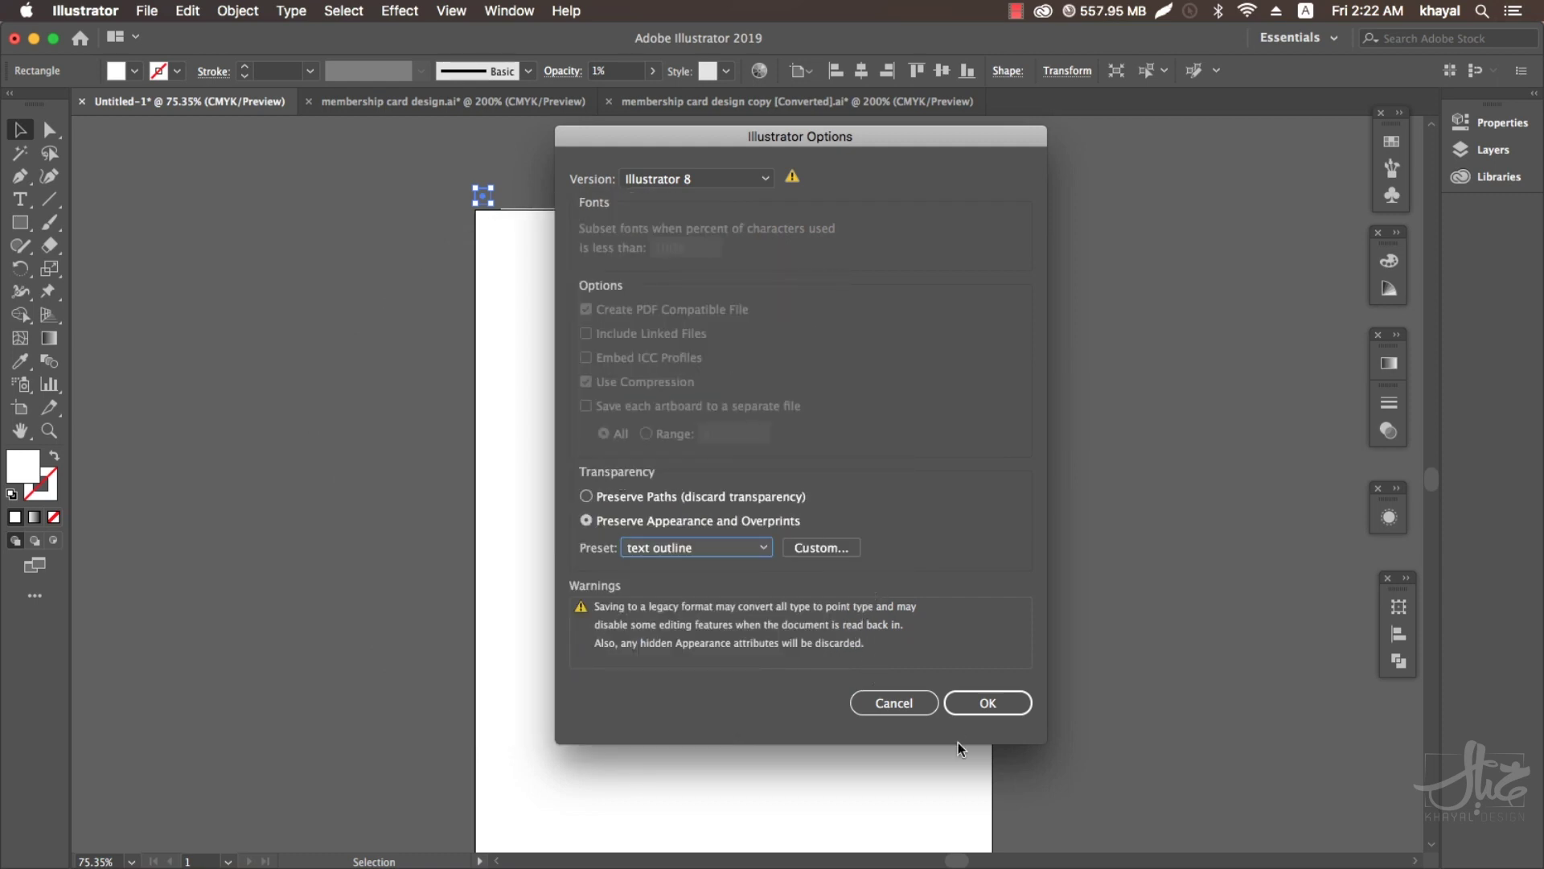
click(895, 702)
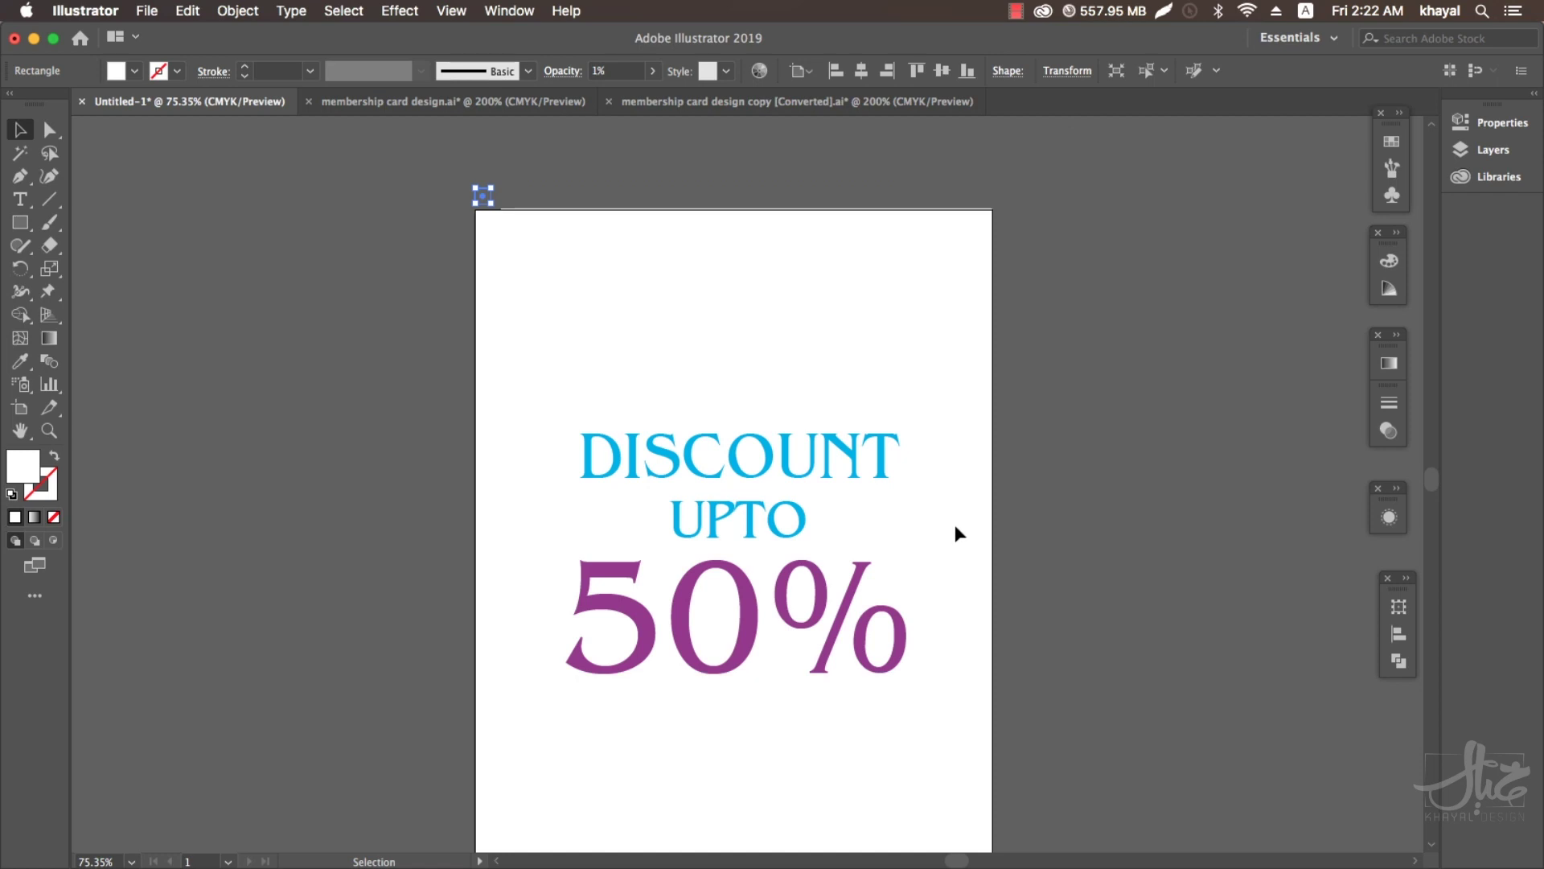